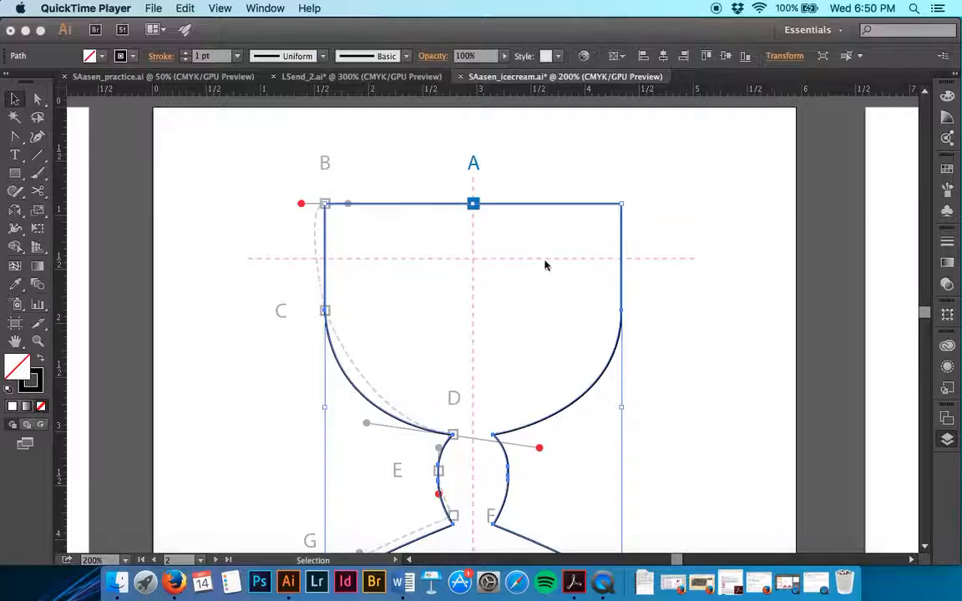
- Hide the template layer and show the list of artboards
{"action": "left_click", "coordinate": [948, 434]}
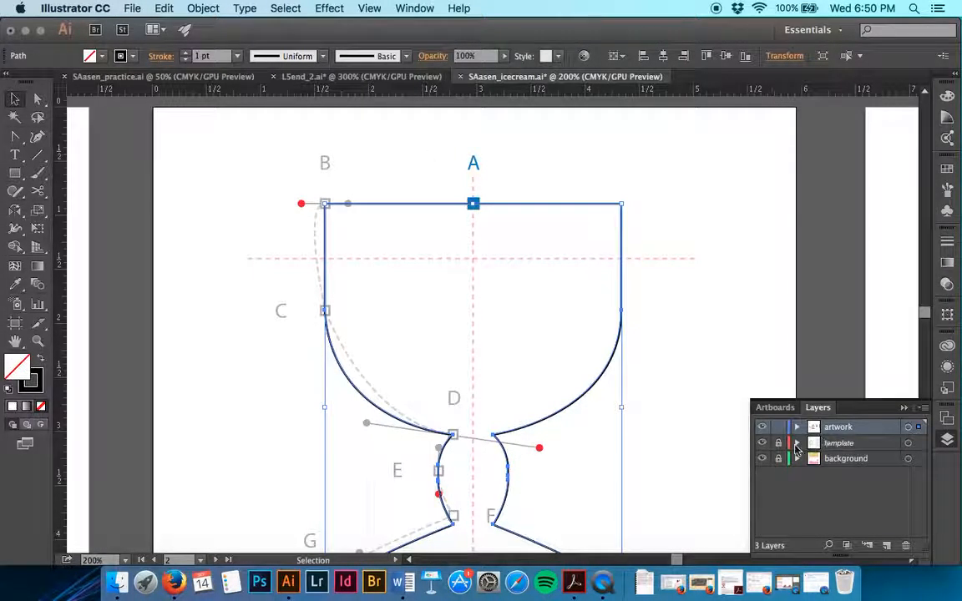
{"action": "left_click", "coordinate": [761, 443]}
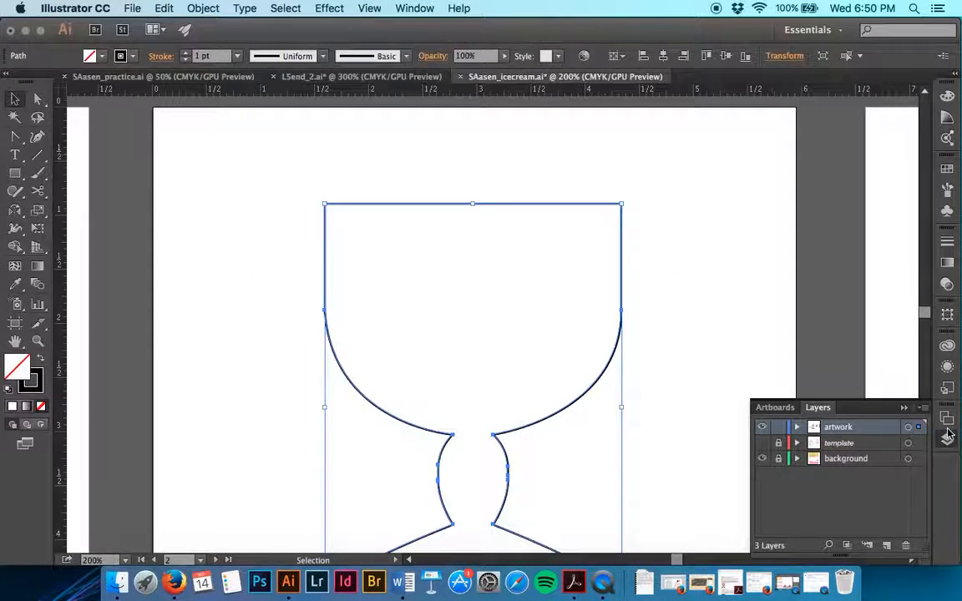
{"action": "left_click", "coordinate": [782, 408]}
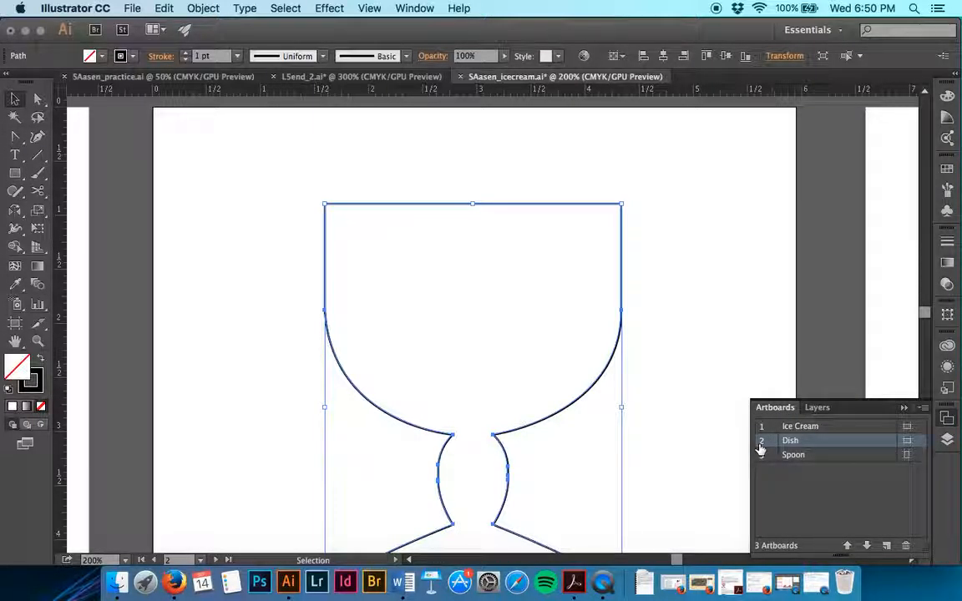
- Draw a straight horizontal line segment across the upper part of the dish bowl, from its left side to its right side
{"action": "left_click", "coordinate": [41, 155]}
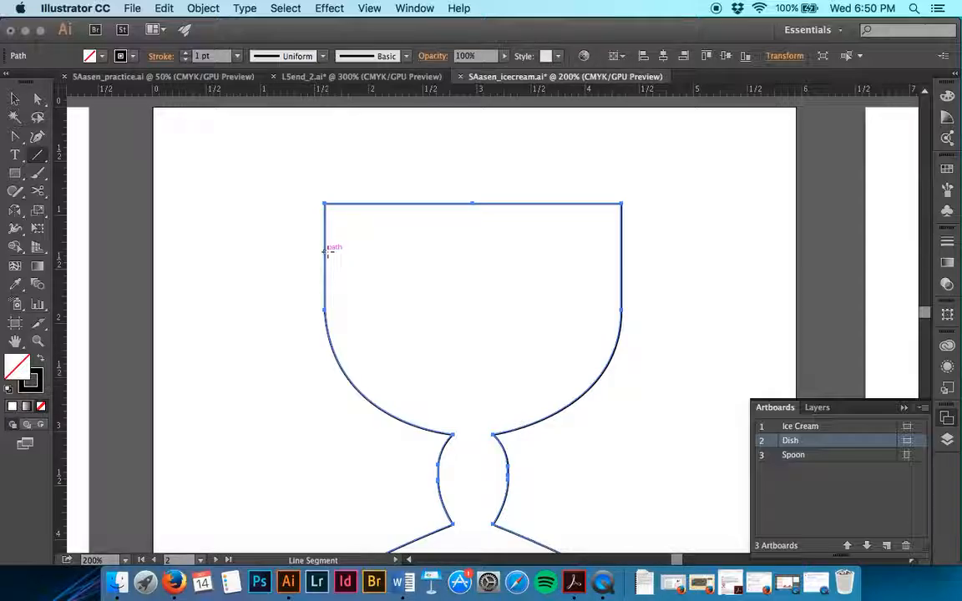
{"action": "left_click_drag", "start_coordinate": [324, 252], "coordinate": [620, 252]}
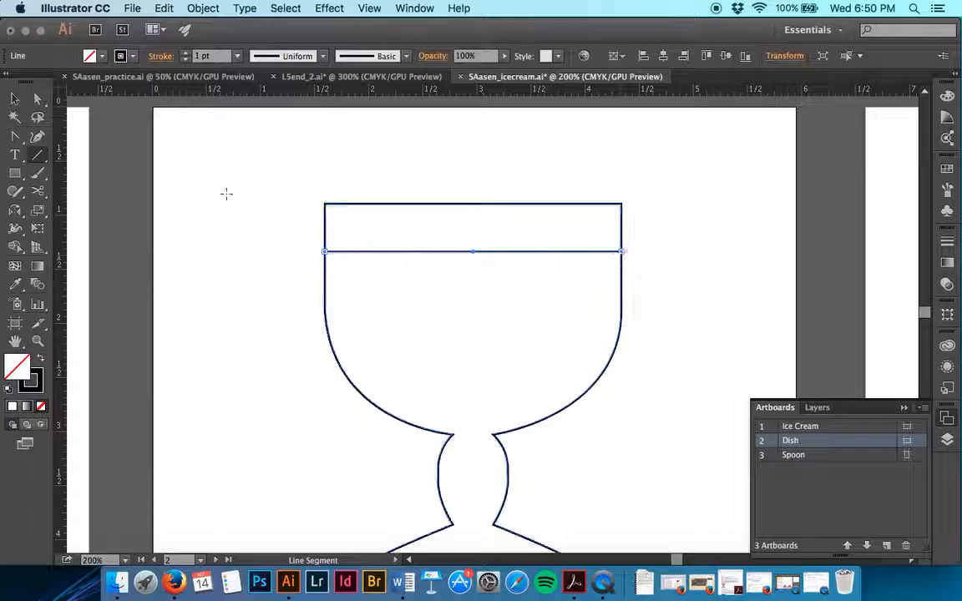
{"action": "left_click", "coordinate": [15, 99]}
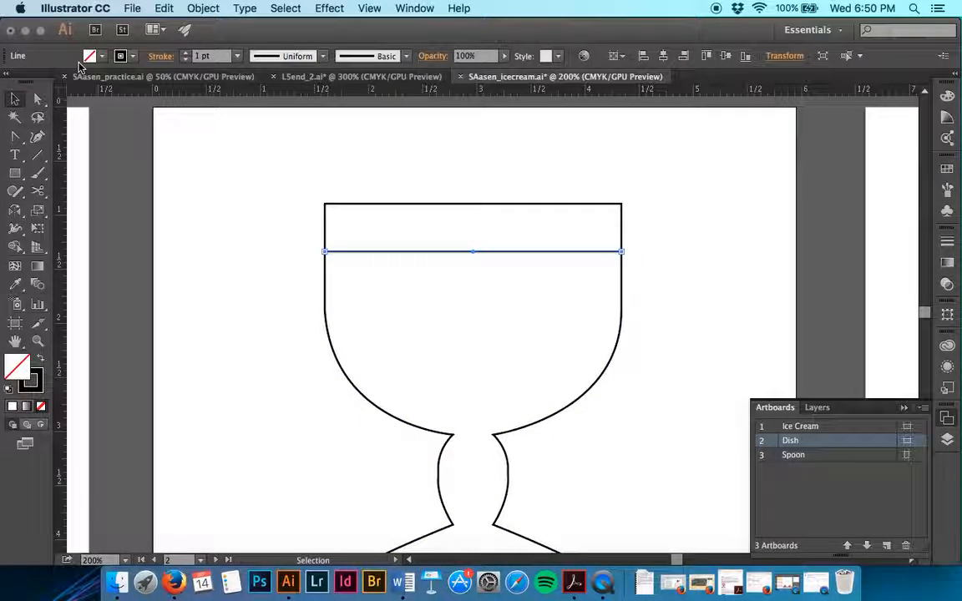
- Set the stroke weight of the new horizontal line to 40 pt
{"action": "left_click", "coordinate": [159, 56]}
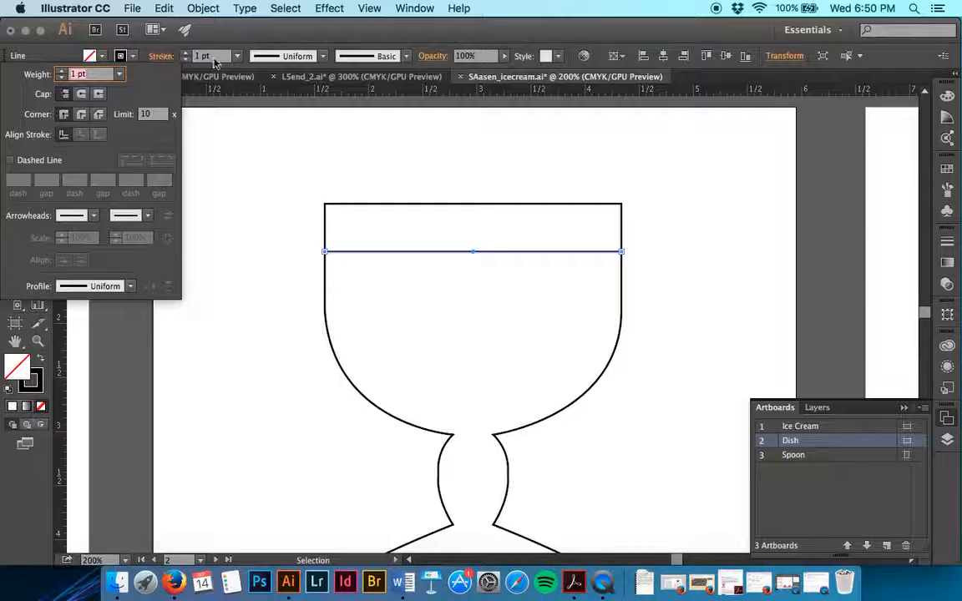
{"action": "type", "text": "40"}
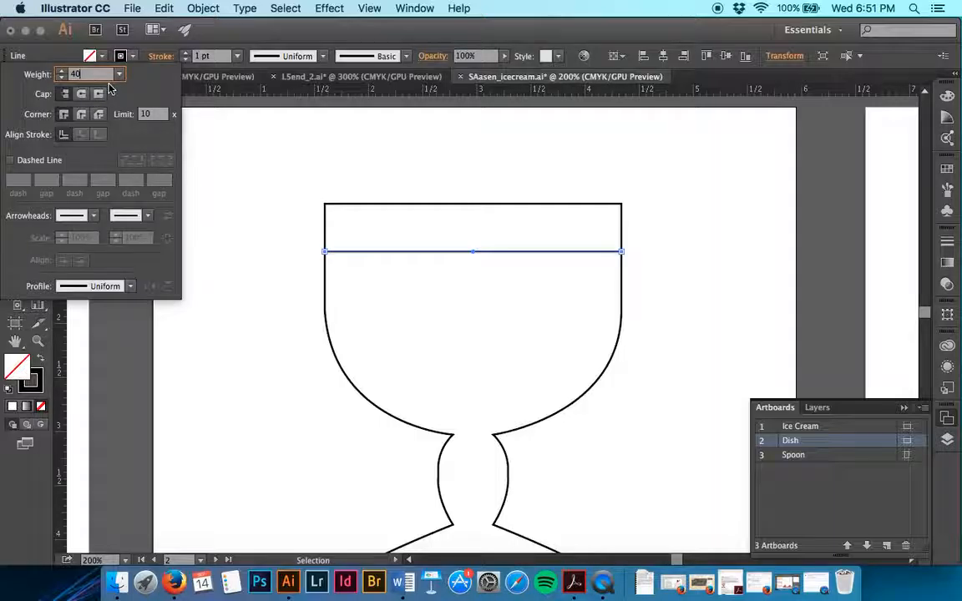
{"action": "key", "text": "Tab"}
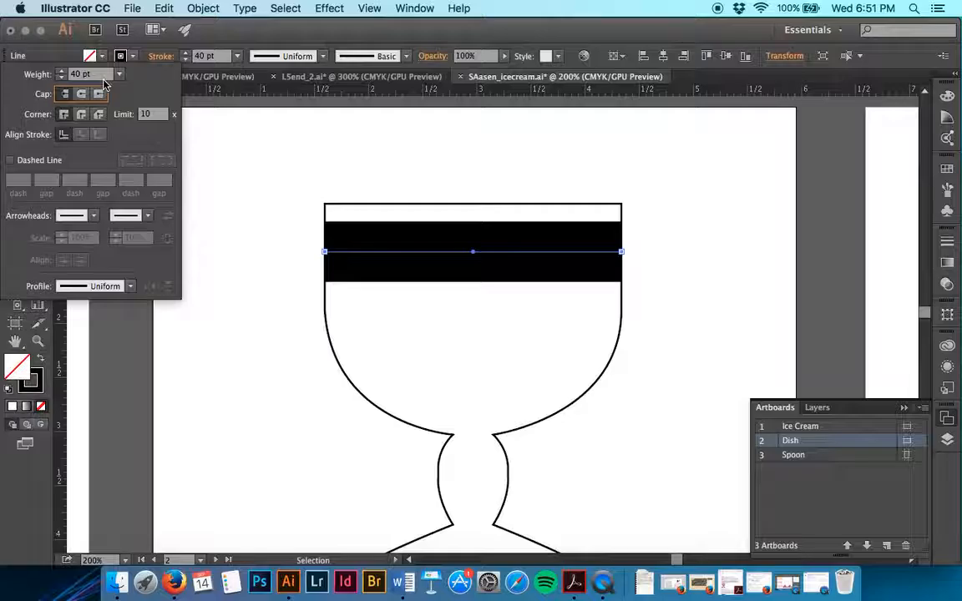
- Make the line dashed with a 5 pt dash, 3 pt gap, 2 pt dash and 4 pt gap to form a barcode pattern
{"action": "left_click", "coordinate": [11, 160]}
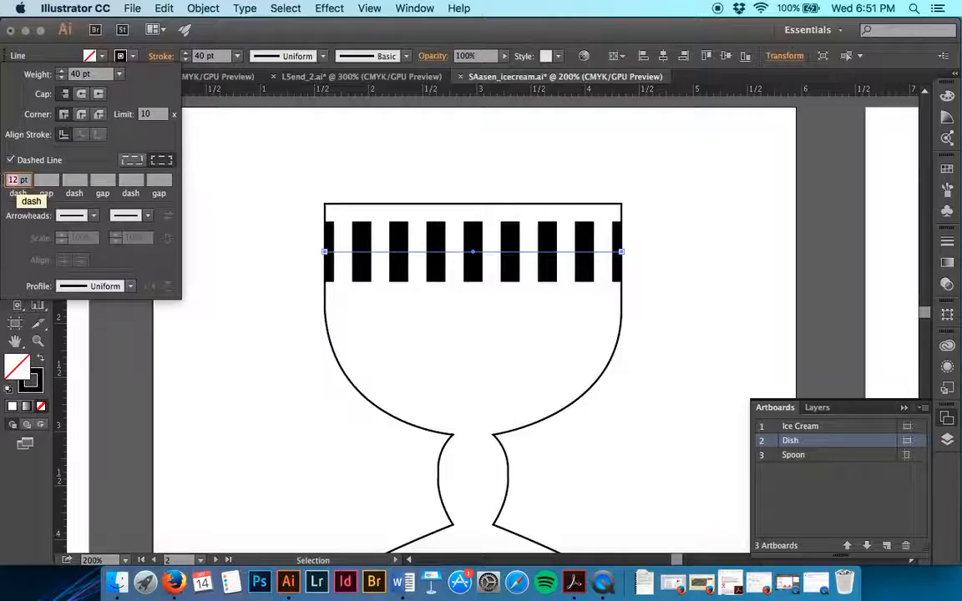
{"action": "type", "text": "5"}
{"action": "key", "text": "Tab"}
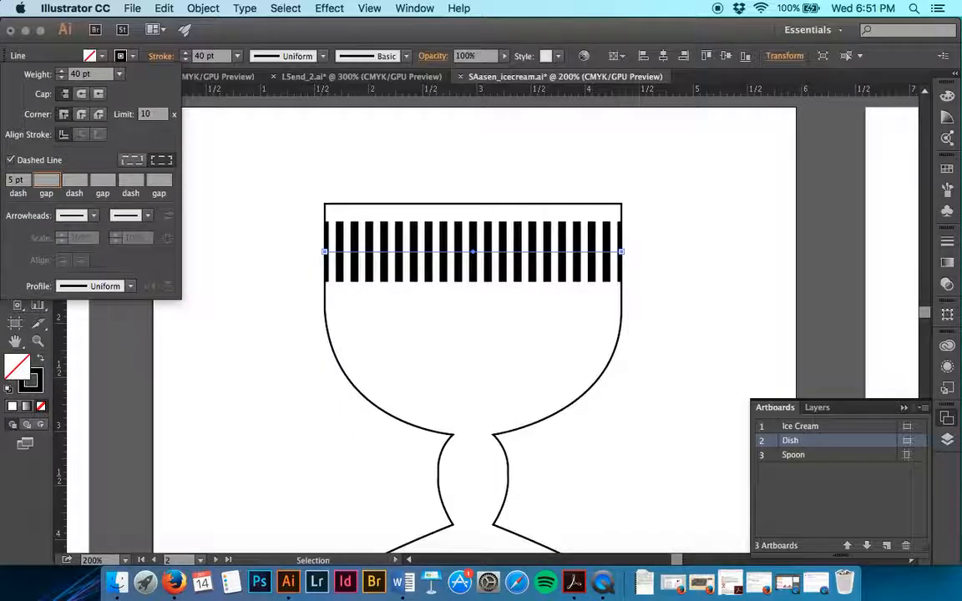
{"action": "type", "text": "3"}
{"action": "key", "text": "Tab"}
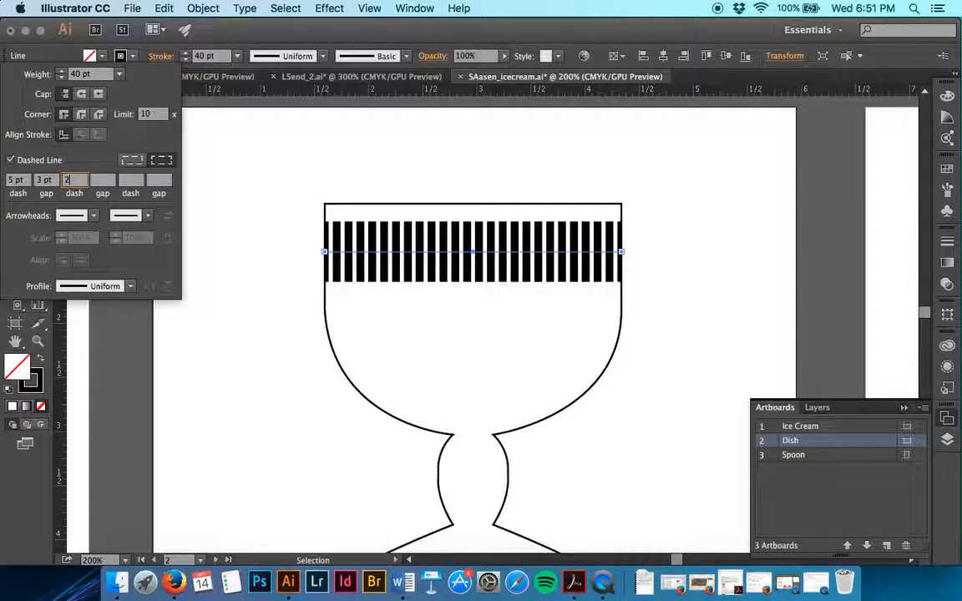
{"action": "key", "text": "Tab"}
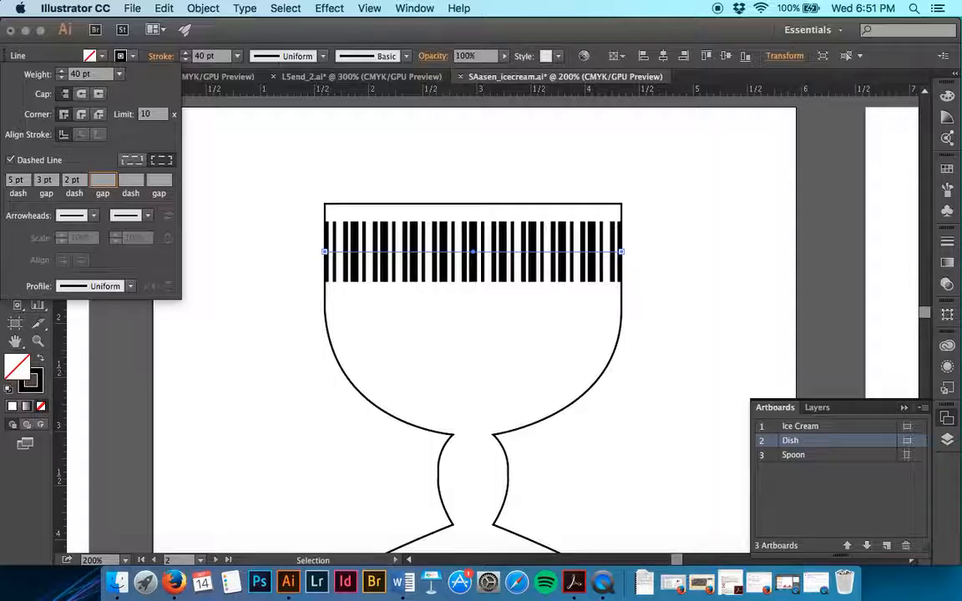
{"action": "type", "text": "4"}
{"action": "key", "text": "Tab"}
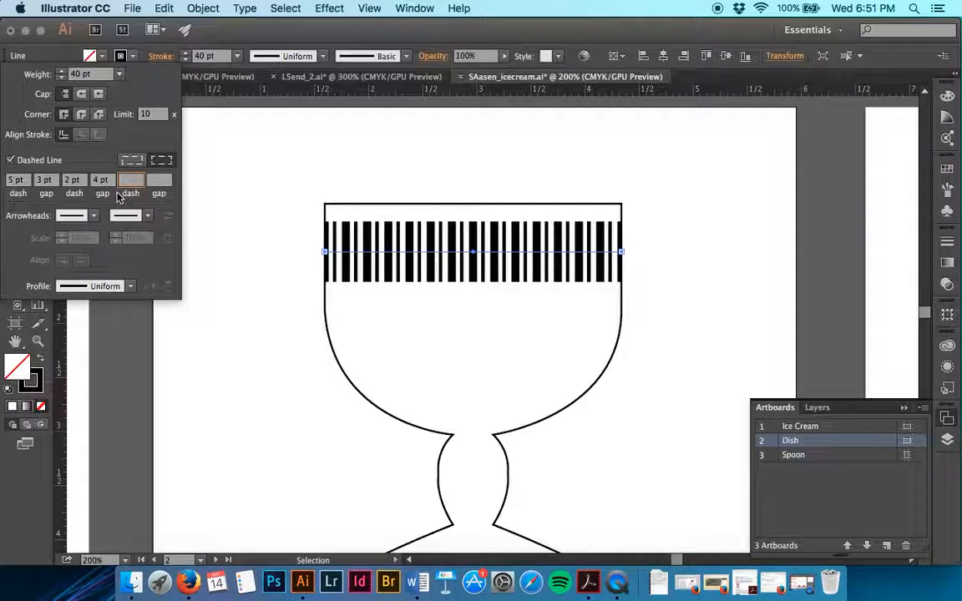
{"action": "left_click", "coordinate": [161, 56]}
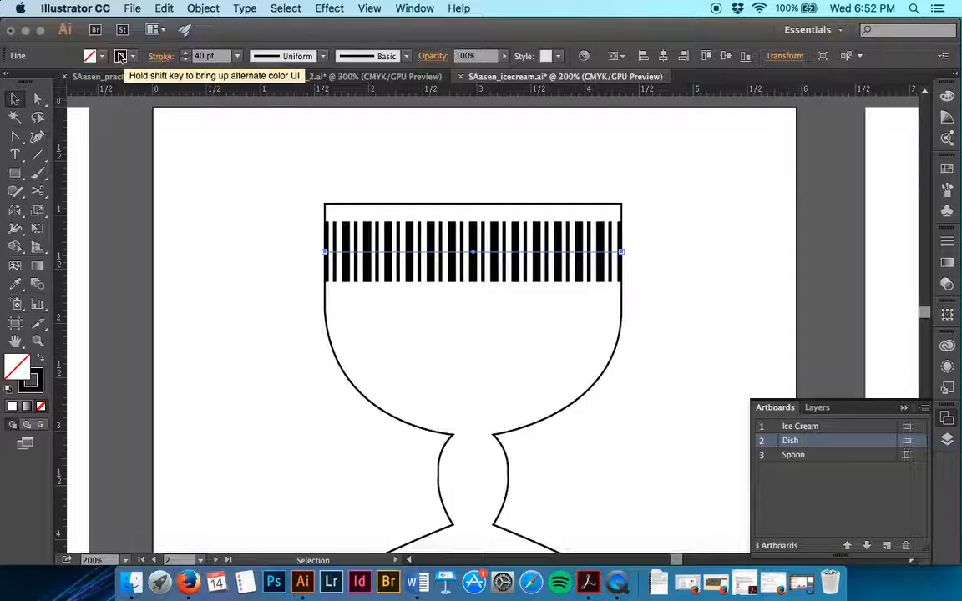
- Check the dish and barcode colour codes in CIS120db-Lesson5.pdf in Acrobat, and return to the Illustrator drawing
{"action": "left_click", "coordinate": [133, 59]}
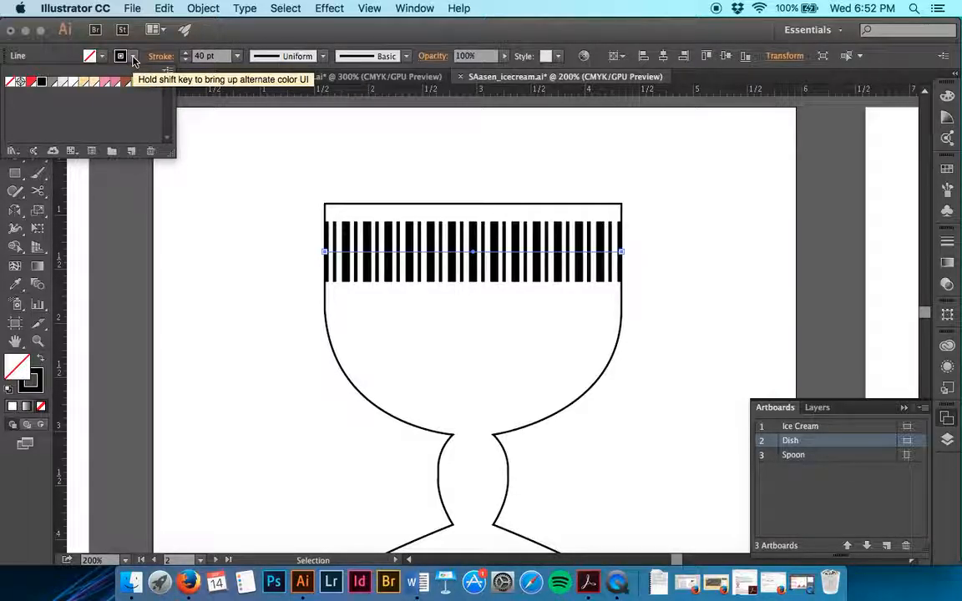
{"action": "left_click", "coordinate": [131, 60]}
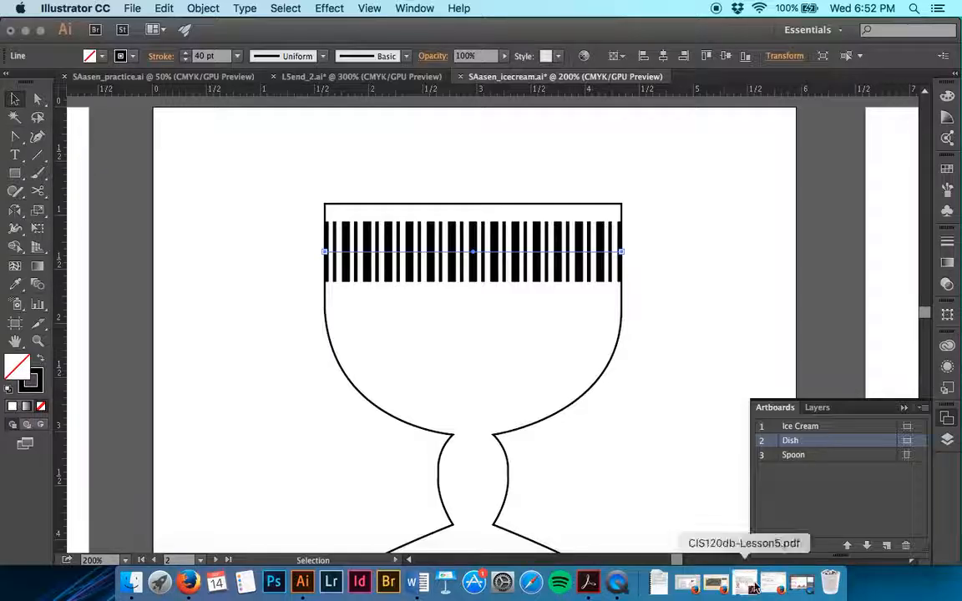
{"action": "left_click", "coordinate": [750, 584]}
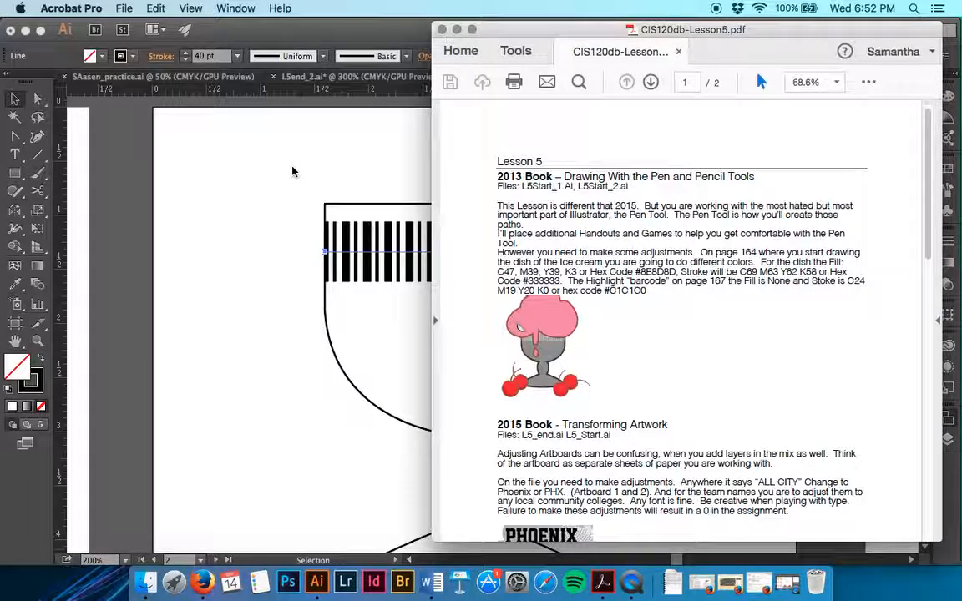
{"action": "left_click", "coordinate": [175, 144]}
{"action": "left_click", "coordinate": [131, 57]}
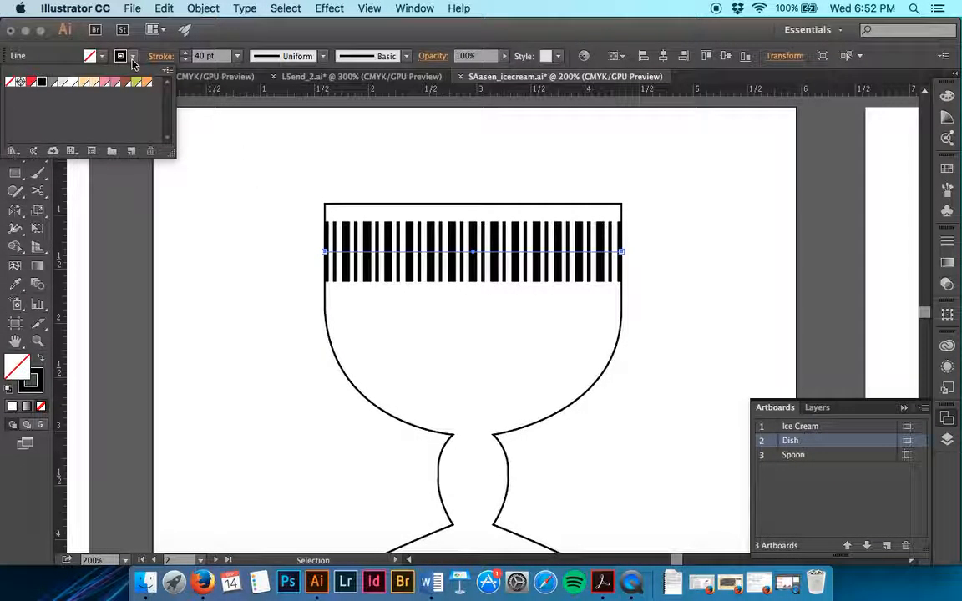
{"action": "left_click", "coordinate": [131, 58]}
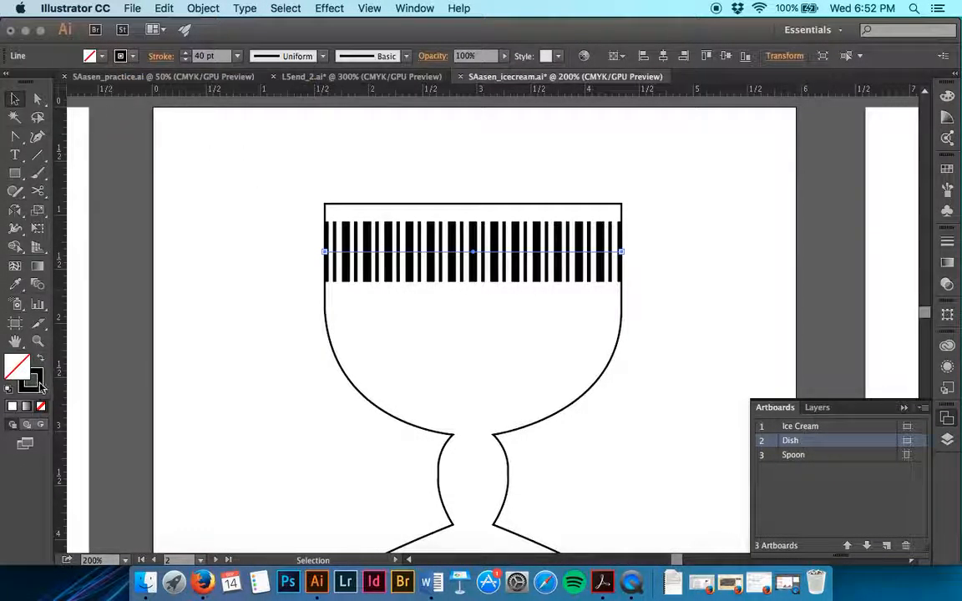
- Set the stroke colour of the barcode line to hex 333333
{"action": "left_click", "coordinate": [36, 382]}
{"action": "double_click", "coordinate": [39, 384]}
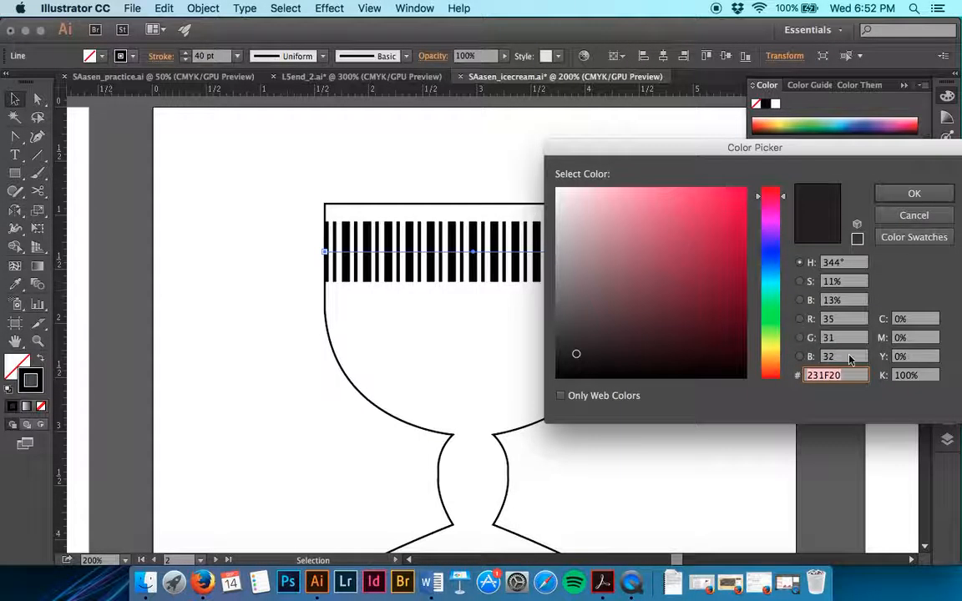
{"action": "key", "text": "Right"}
{"action": "key", "text": "BackSpace"}
{"action": "key", "text": "BackSpace"}
{"action": "key", "text": "BackSpace"}
{"action": "key", "text": "BackSpace"}
{"action": "key", "text": "BackSpace"}
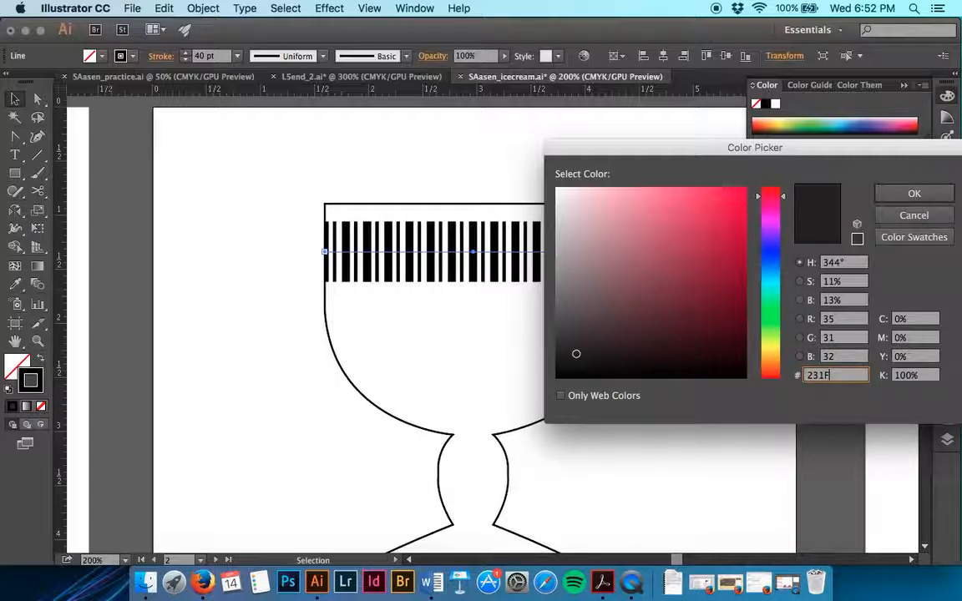
{"action": "type", "text": "333333"}
{"action": "key", "text": "Tab"}
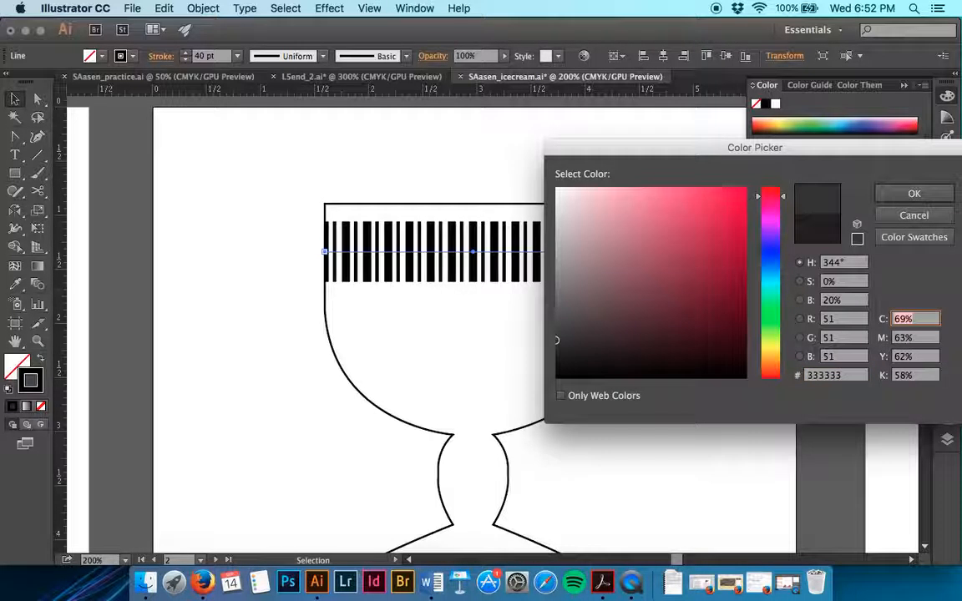
{"action": "left_click", "coordinate": [925, 198]}
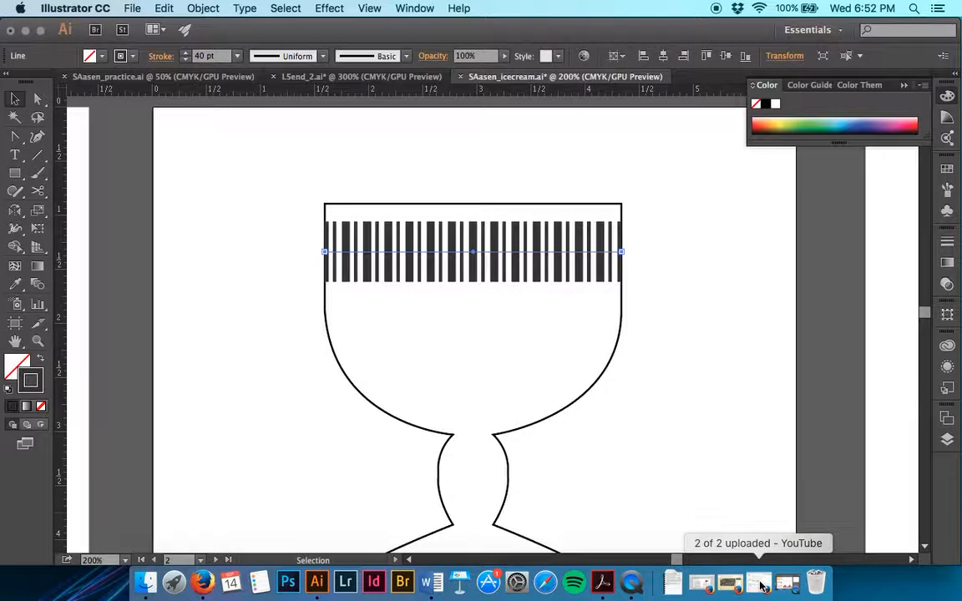
- Copy the hex code 8E8D8D from CIS120db-Lesson5.pdf in Acrobat and return to the Illustrator drawing
{"action": "left_click", "coordinate": [609, 583]}
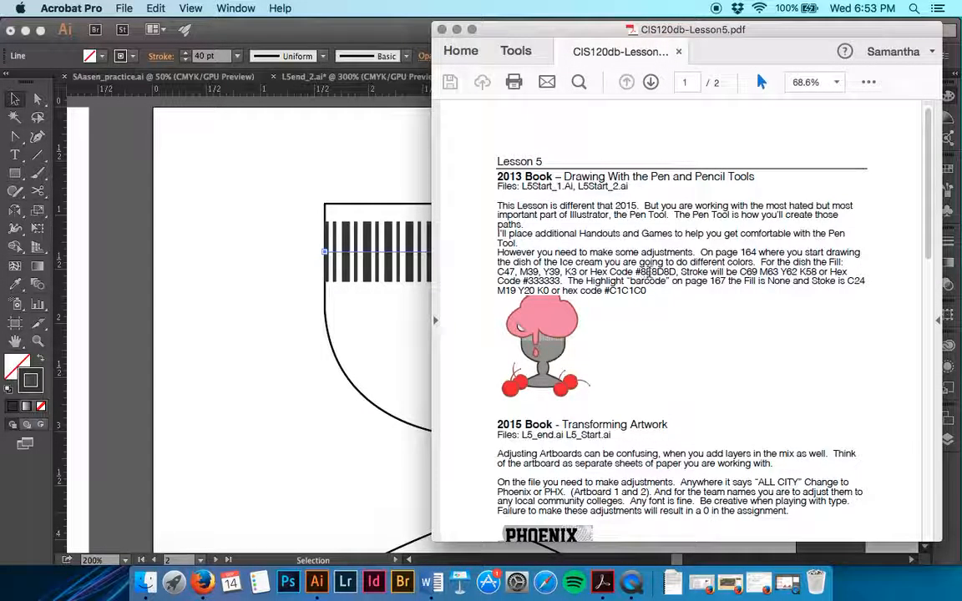
{"action": "left_click_drag", "start_coordinate": [640, 272], "coordinate": [676, 269]}
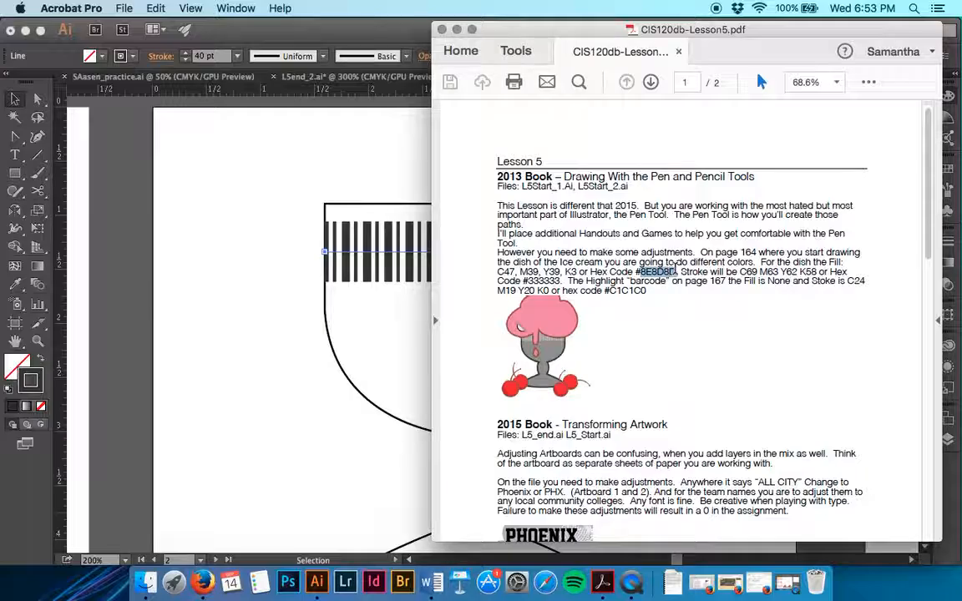
{"action": "key", "text": "super+c"}
{"action": "left_click", "coordinate": [400, 352]}
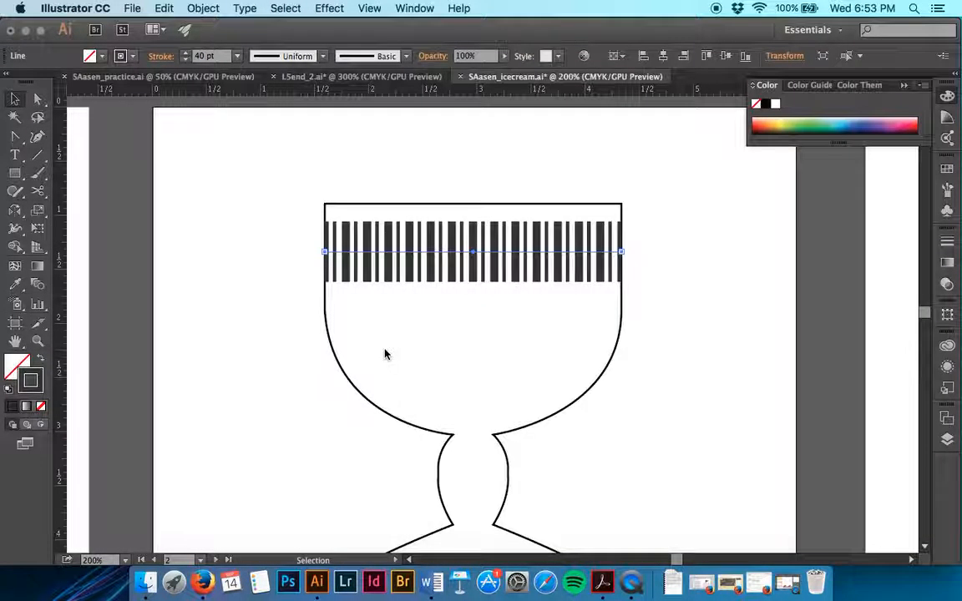
- Set the barcode line's stroke colour to the copied hex value 8E8D8D
{"action": "left_click", "coordinate": [135, 56]}
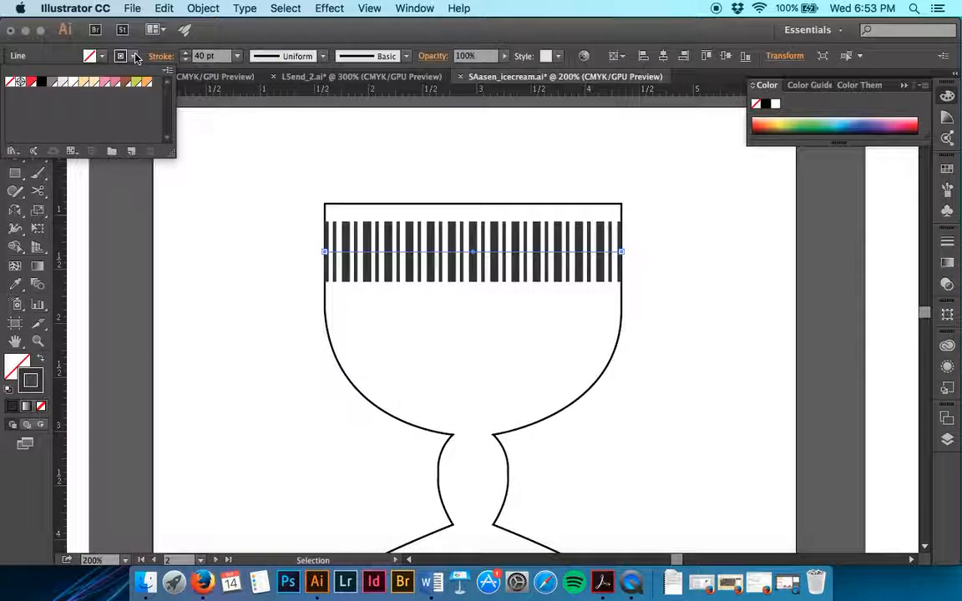
{"action": "left_click", "coordinate": [44, 380]}
{"action": "double_click", "coordinate": [44, 380]}
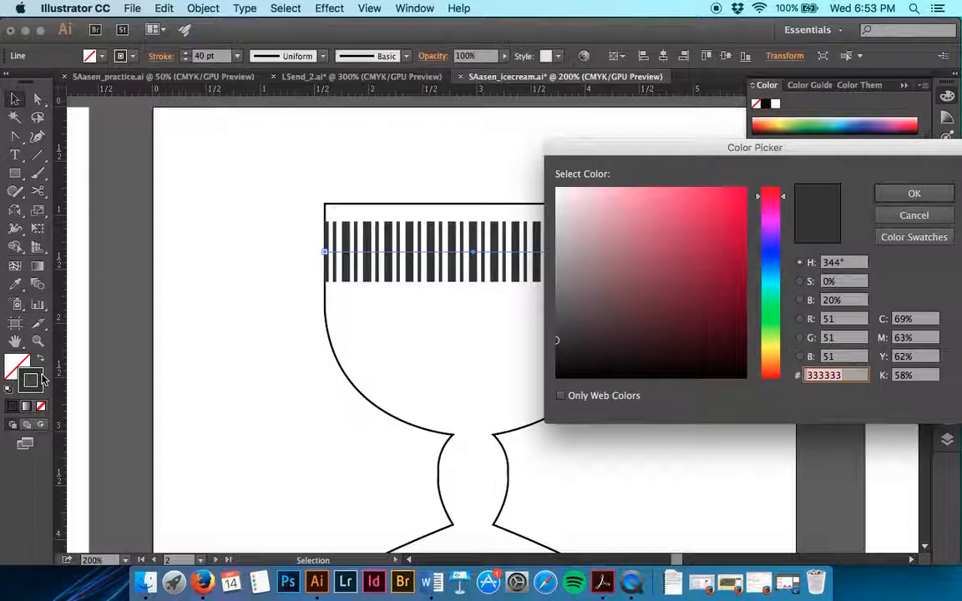
{"action": "key", "text": "super+v"}
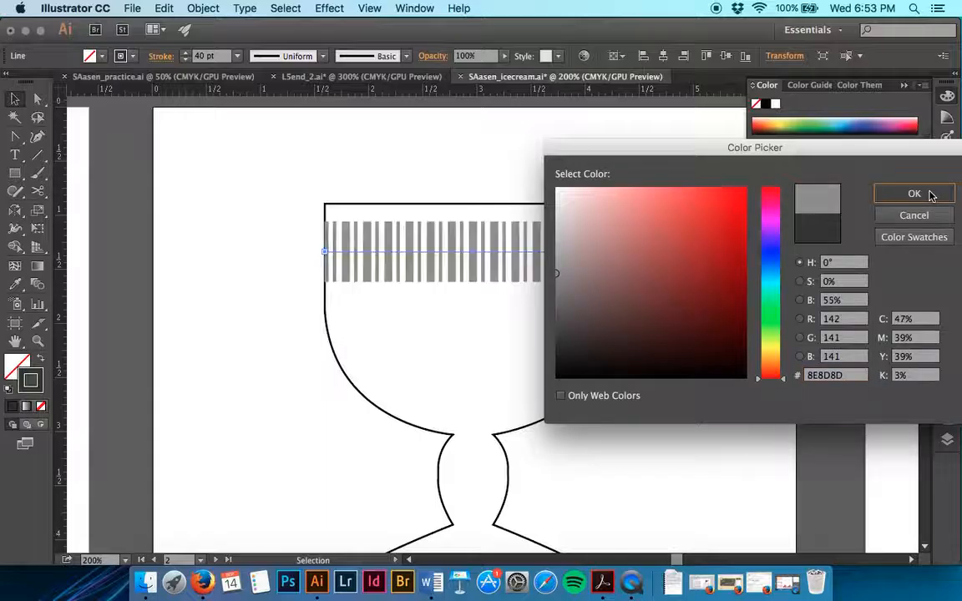
{"action": "left_click", "coordinate": [914, 193]}
- Set the dish outline's stroke colour to hex 333333 and deselect it
{"action": "left_click_drag", "start_coordinate": [671, 375], "coordinate": [564, 350]}
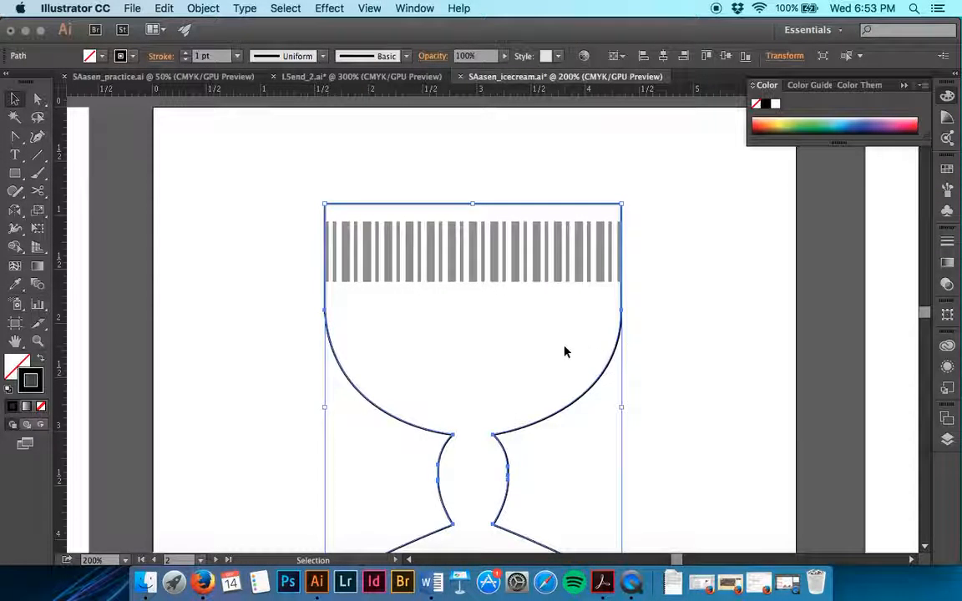
{"action": "left_click", "coordinate": [132, 57]}
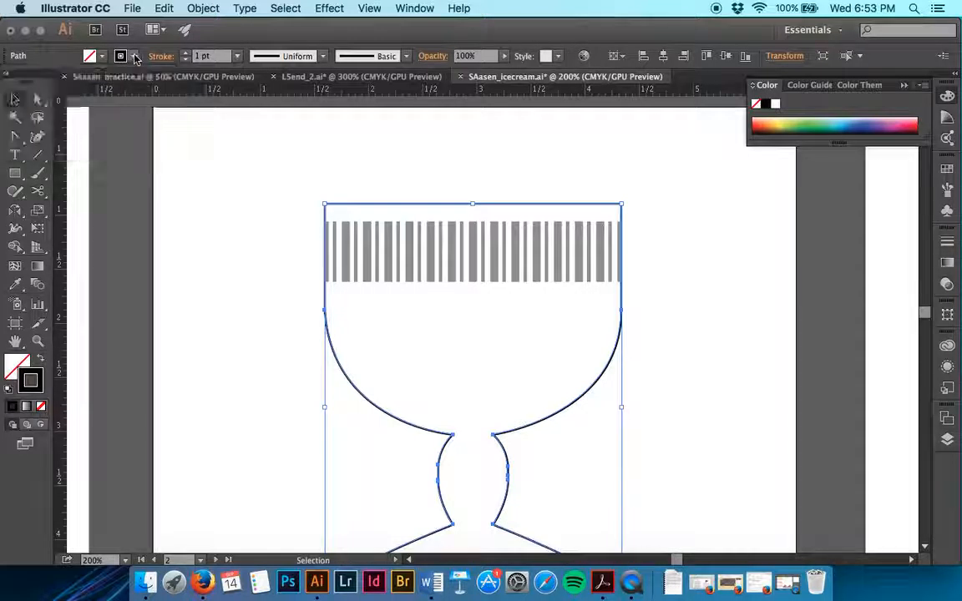
{"action": "double_click", "coordinate": [41, 383]}
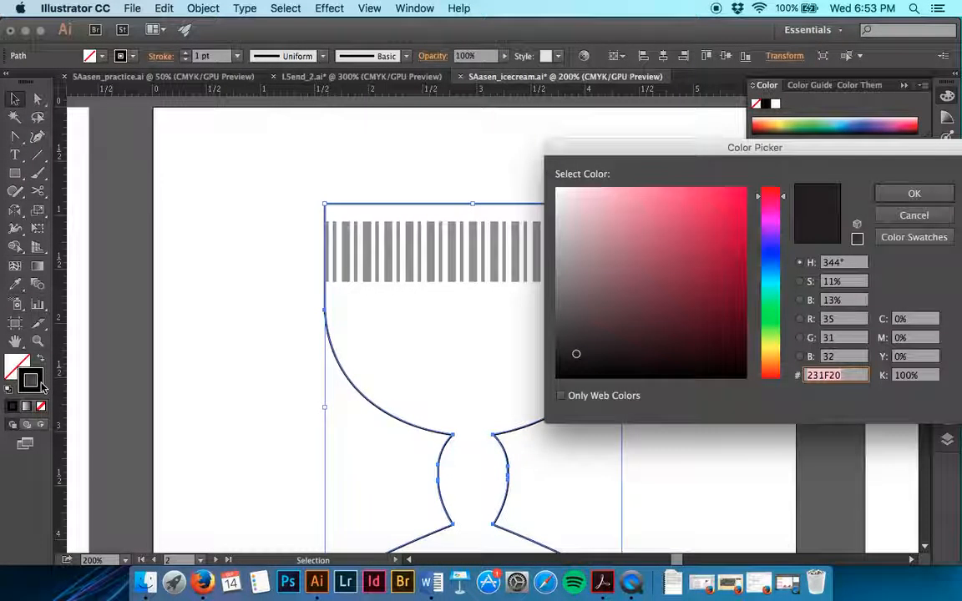
{"action": "type", "text": "333333"}
{"action": "left_click", "coordinate": [914, 193]}
{"action": "left_click", "coordinate": [747, 322]}
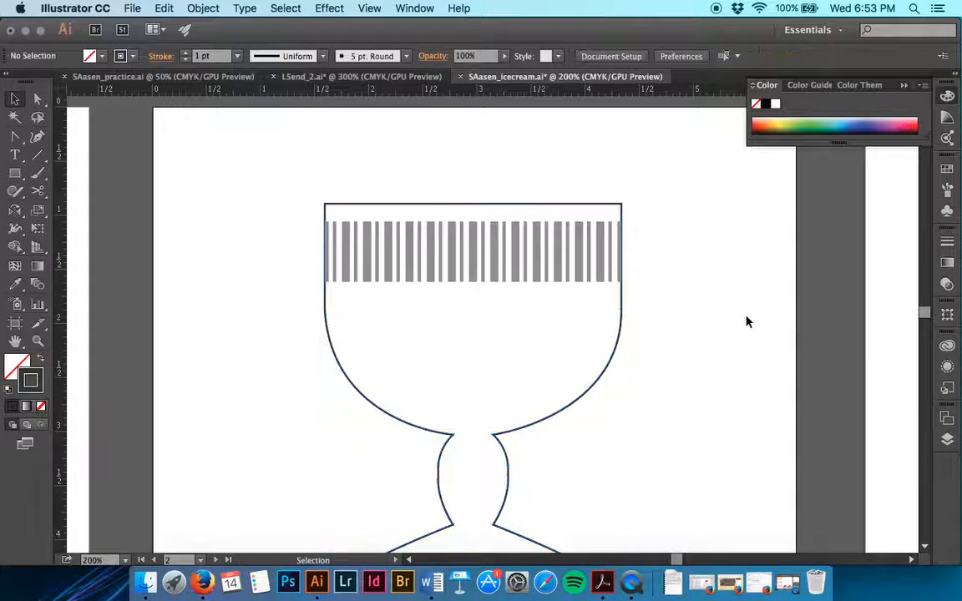
- Set the dish's fill colour to hex C1C1C0, copied from CIS120db-Lesson5.pdf in Acrobat, and deselect the dish
{"action": "left_click_drag", "start_coordinate": [694, 343], "coordinate": [498, 315]}
{"action": "double_click", "coordinate": [12, 369]}
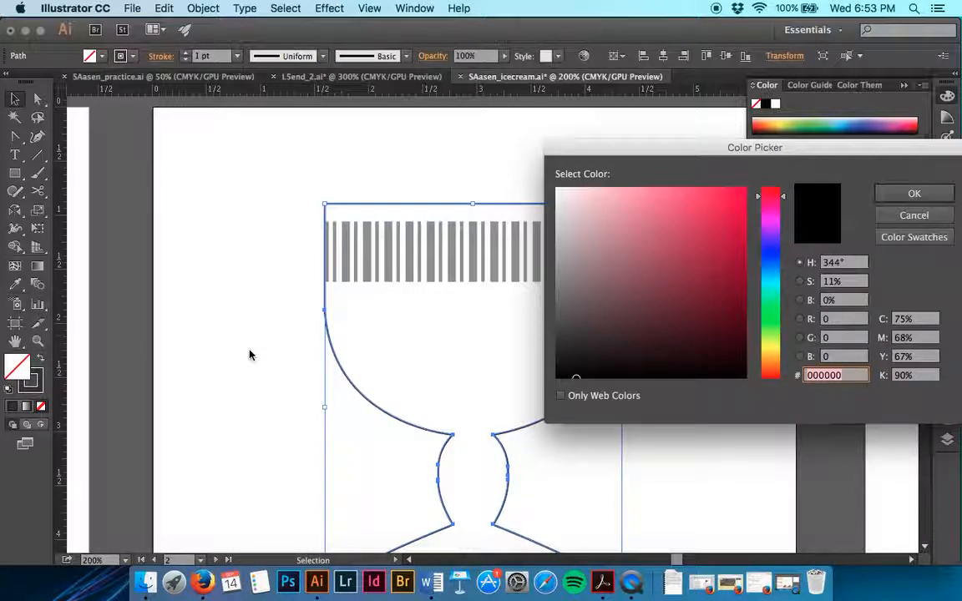
{"action": "left_click", "coordinate": [603, 586]}
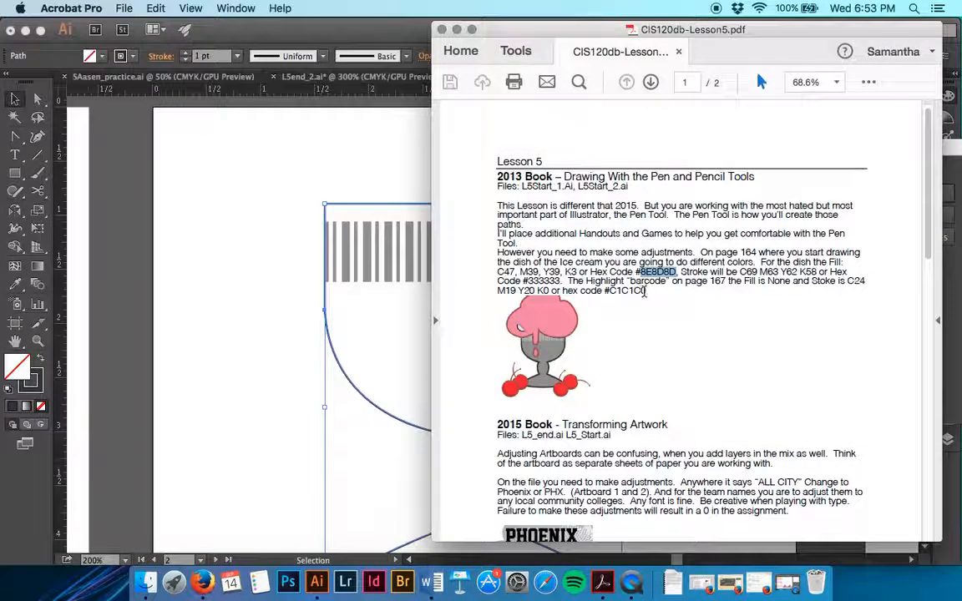
{"action": "left_click", "coordinate": [638, 290]}
{"action": "left_click_drag", "start_coordinate": [639, 290], "coordinate": [612, 292]}
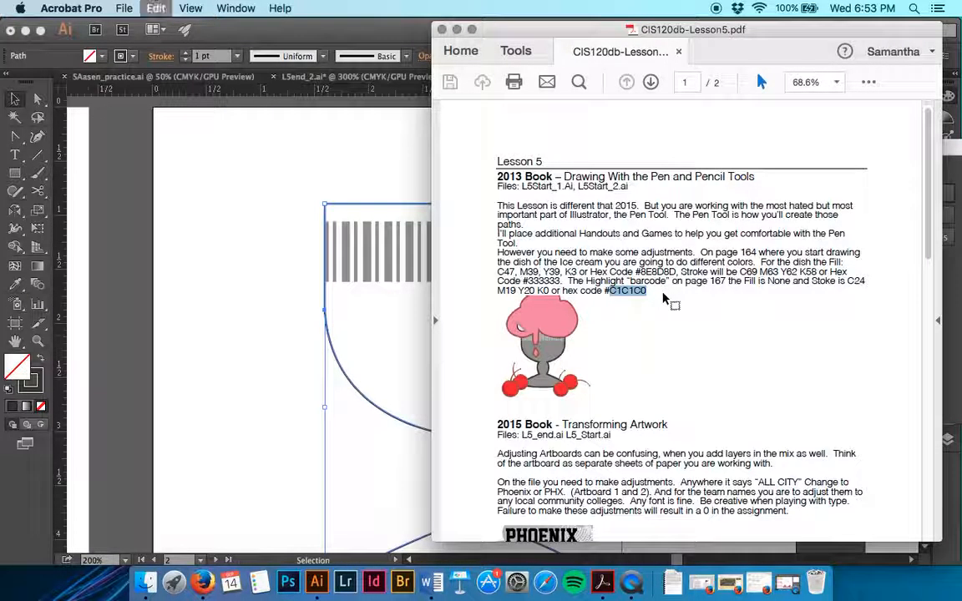
{"action": "left_click", "coordinate": [232, 373]}
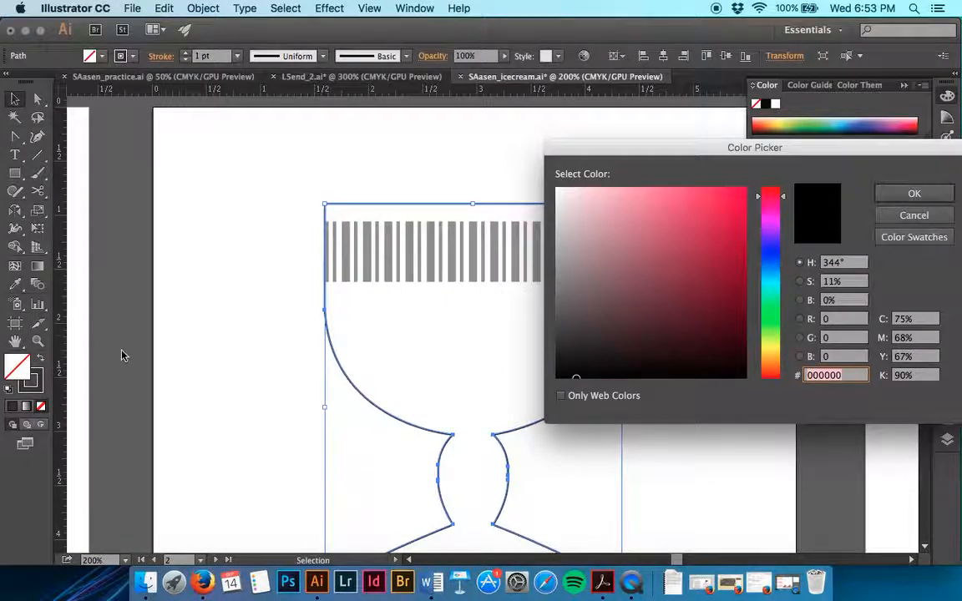
{"action": "key", "text": "super+v"}
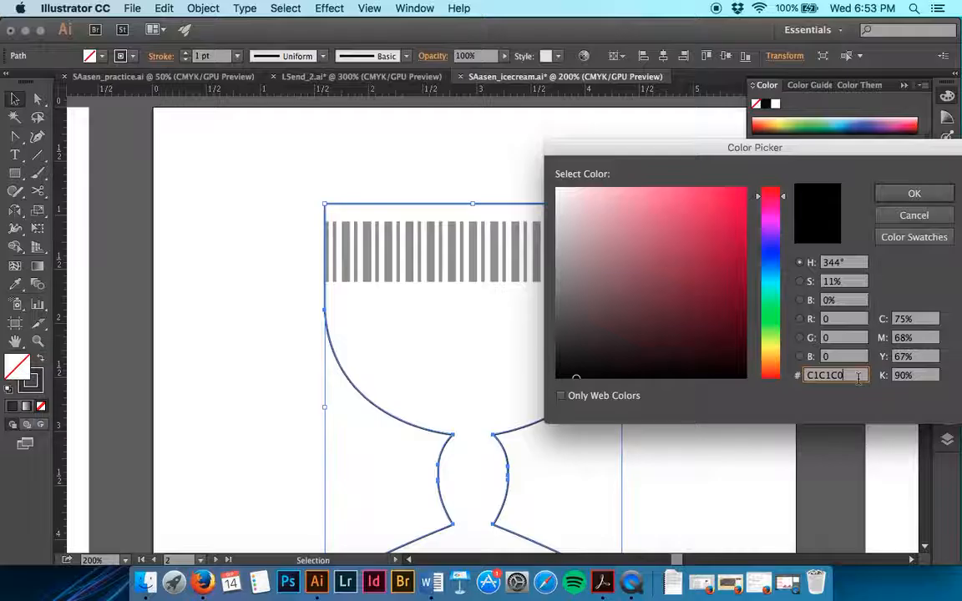
{"action": "left_click", "coordinate": [906, 194]}
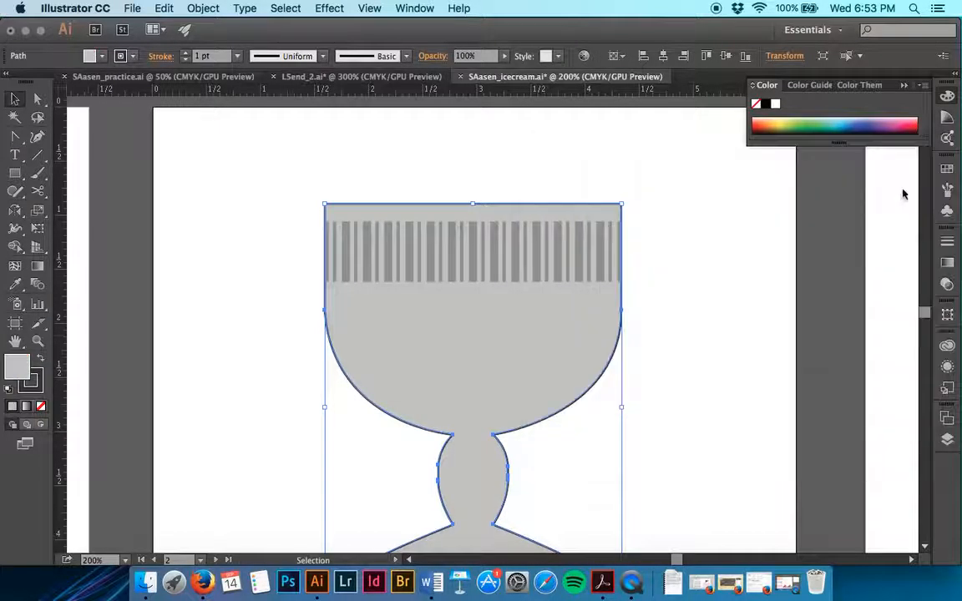
{"action": "left_click", "coordinate": [661, 324]}
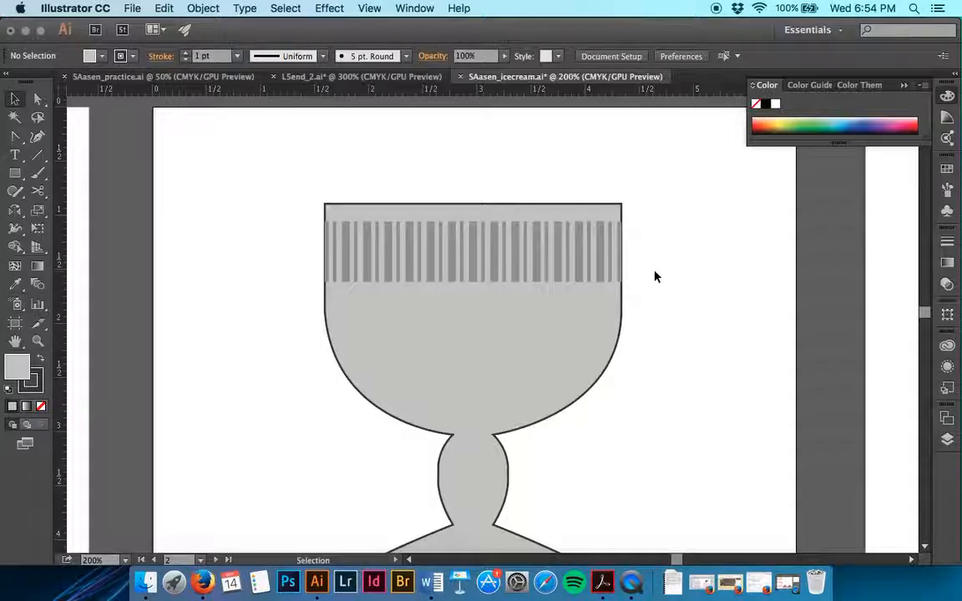
- Align the dish's stroke to the outside with a weight of 6 pt, and save the drawing
{"action": "left_click_drag", "start_coordinate": [661, 339], "coordinate": [415, 264]}
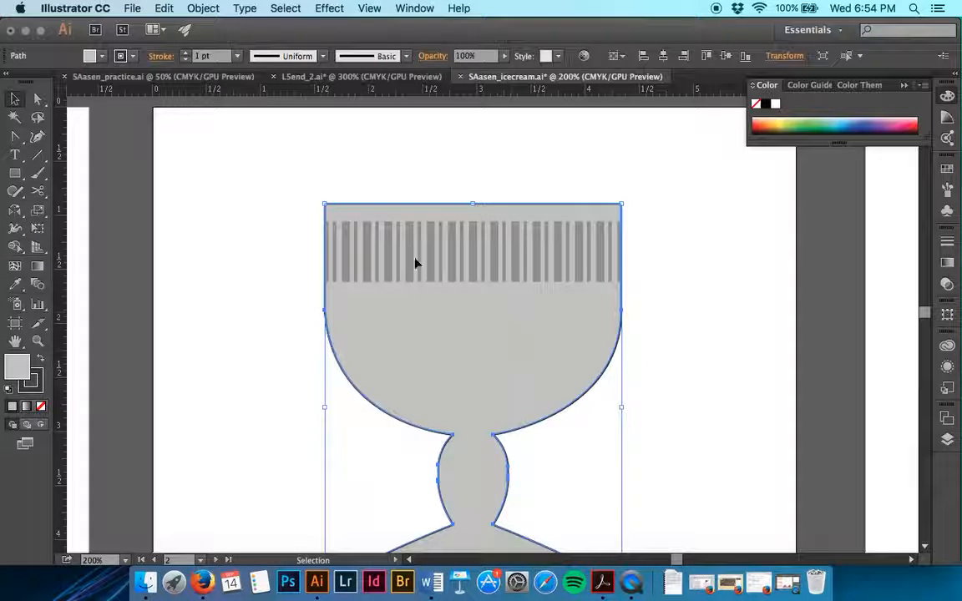
{"action": "left_click", "coordinate": [161, 57]}
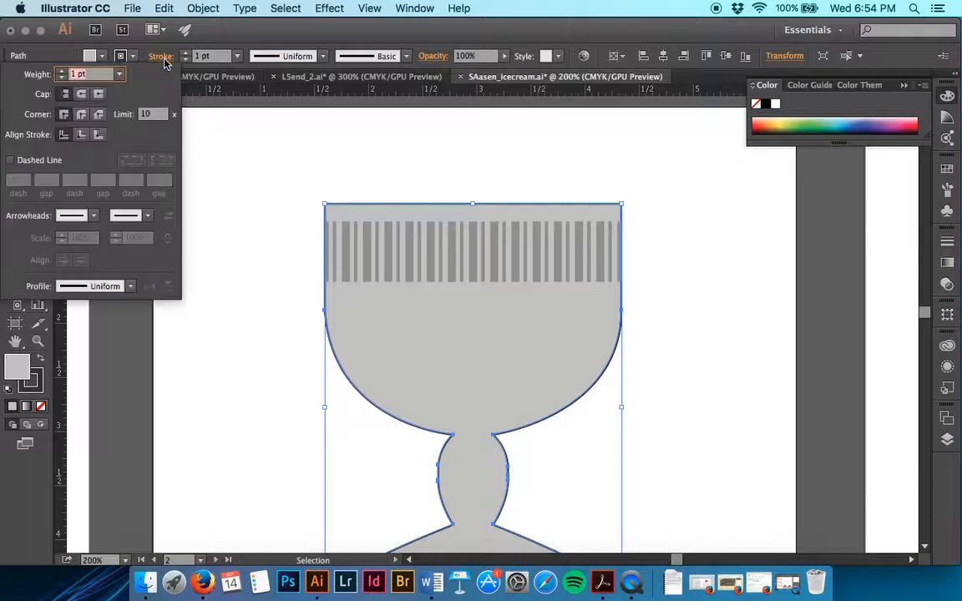
{"action": "left_click", "coordinate": [98, 136]}
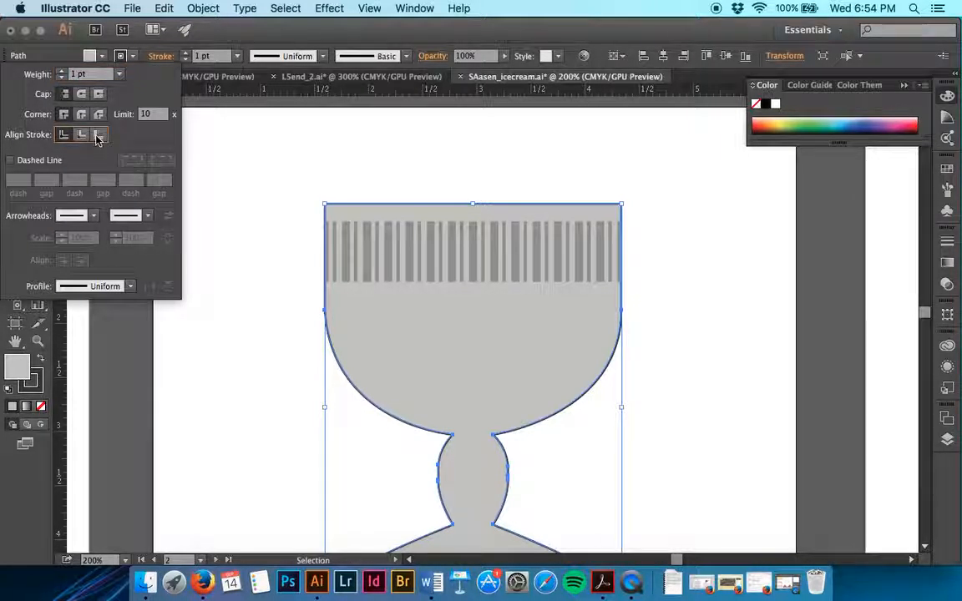
{"action": "left_click", "coordinate": [77, 75]}
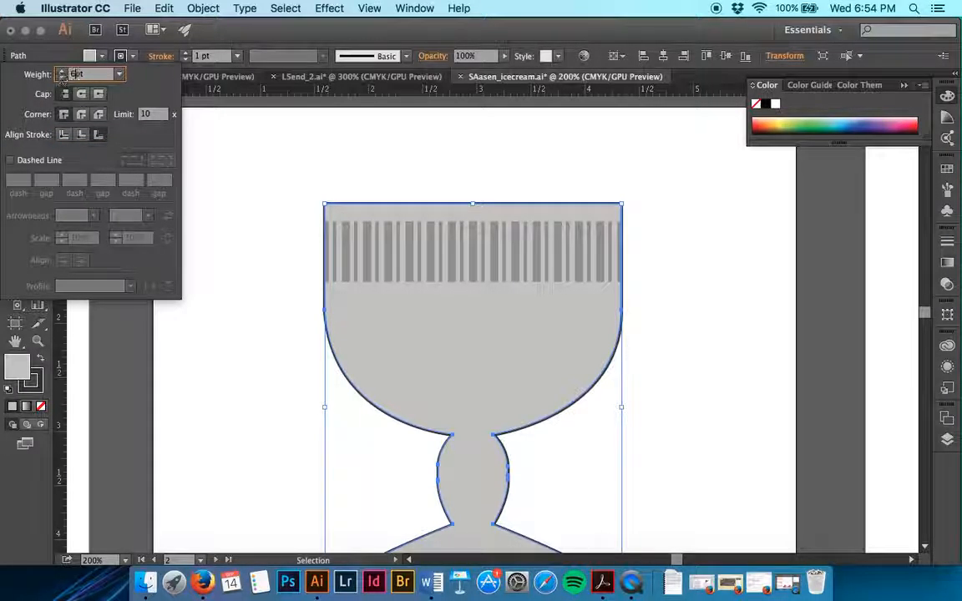
{"action": "type", "text": "6pt"}
{"action": "key", "text": "Return"}
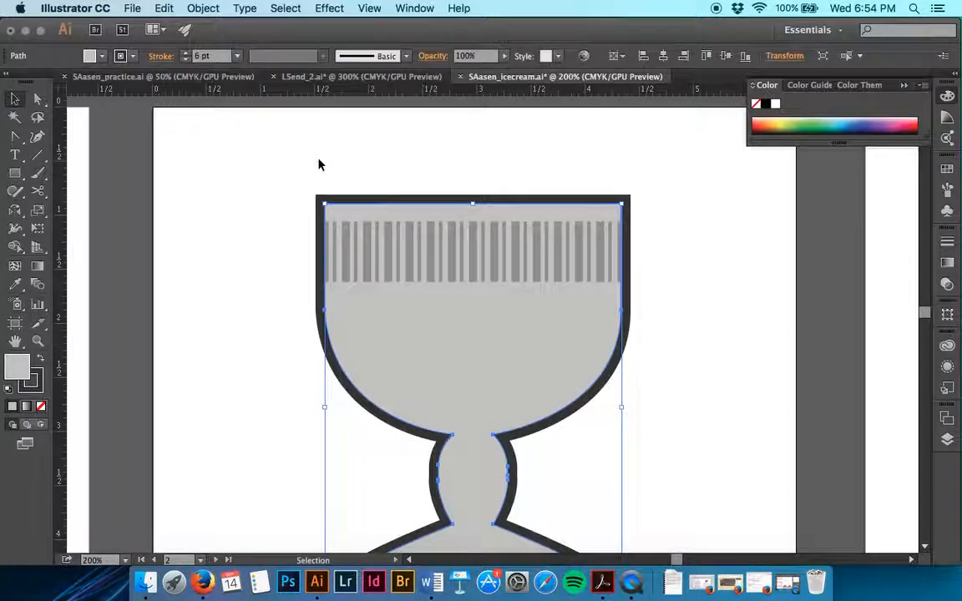
{"action": "left_click", "coordinate": [293, 193]}
{"action": "key", "text": "super"}
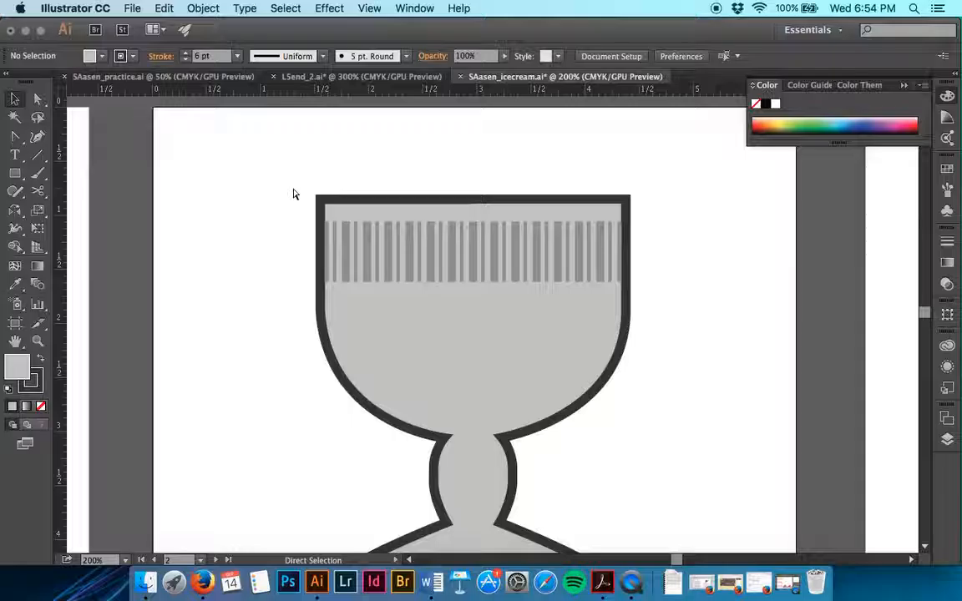
{"action": "key", "text": "super+s"}
- Move the dish together with its barcode highlight slightly up and to the left on the artboard
{"action": "left_click_drag", "start_coordinate": [274, 169], "coordinate": [673, 449]}
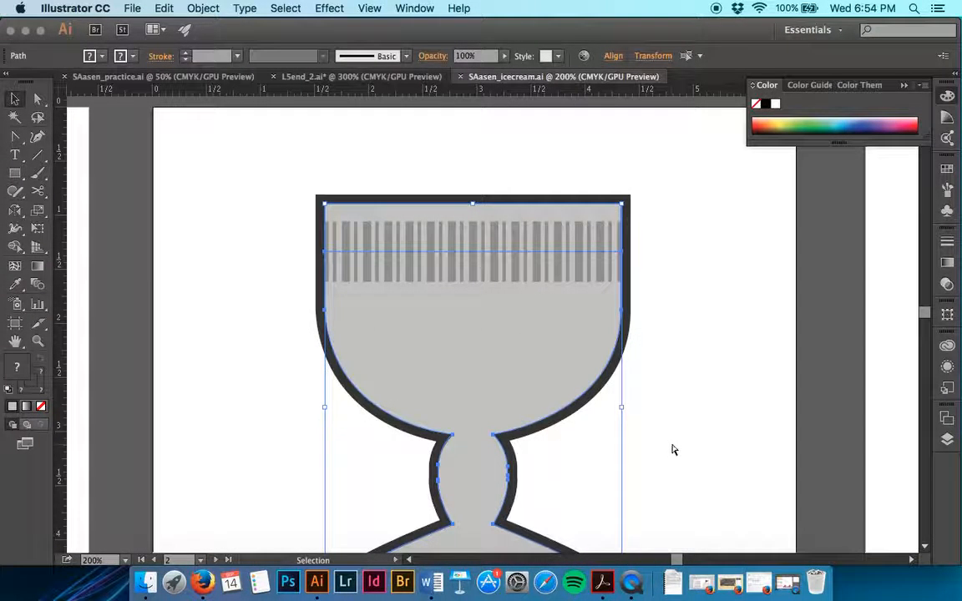
{"action": "left_click", "coordinate": [673, 449]}
{"action": "left_click_drag", "start_coordinate": [629, 317], "coordinate": [612, 279]}
{"action": "left_click", "coordinate": [736, 343]}
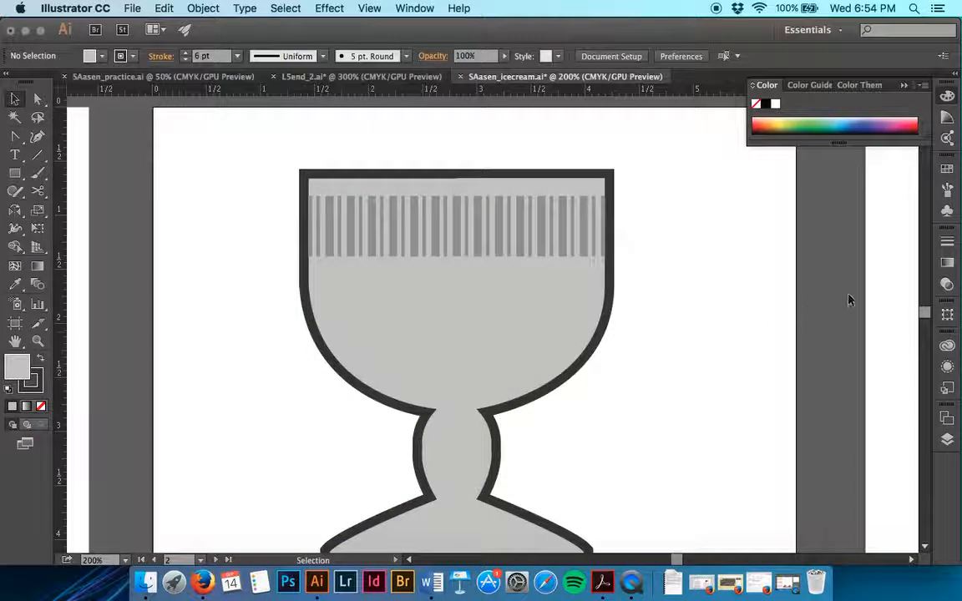
- Go to the Spoon artboard and activate the Knife tool at the spoon's bowl
{"action": "left_click", "coordinate": [946, 419]}
{"action": "double_click", "coordinate": [760, 456]}
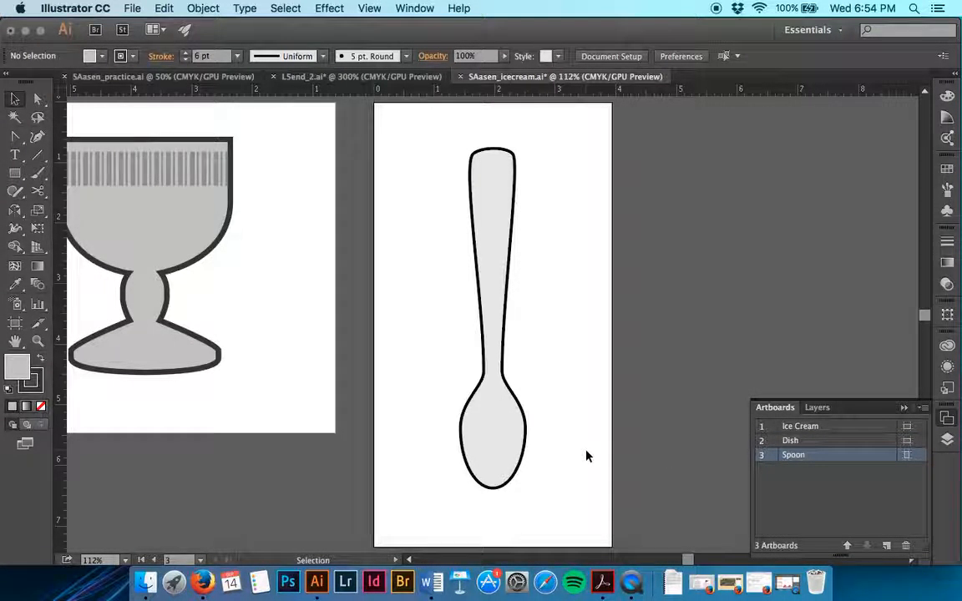
{"action": "key", "text": "super+equal"}
{"action": "key", "text": "super+equal"}
{"action": "key", "text": "super+equal"}
{"action": "scroll", "coordinate": [587, 456], "scroll_direction": "down", "scroll_amount": 5}
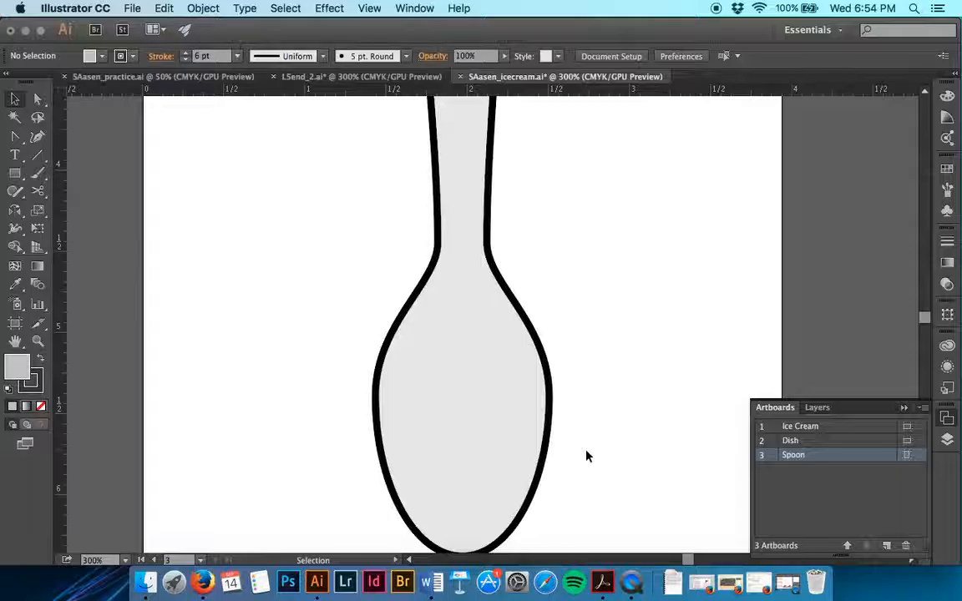
{"action": "left_click", "coordinate": [48, 192]}
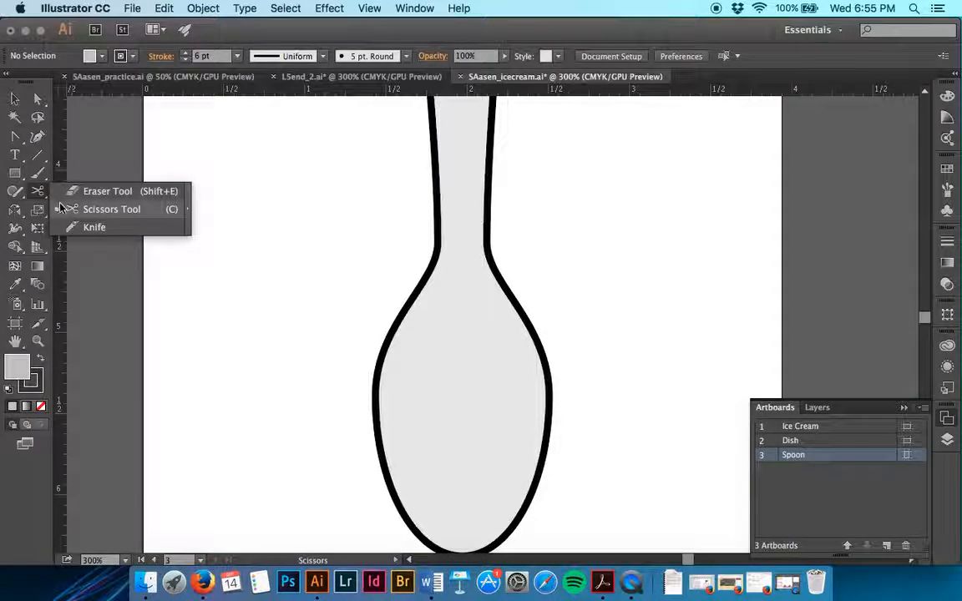
{"action": "left_click", "coordinate": [84, 227]}
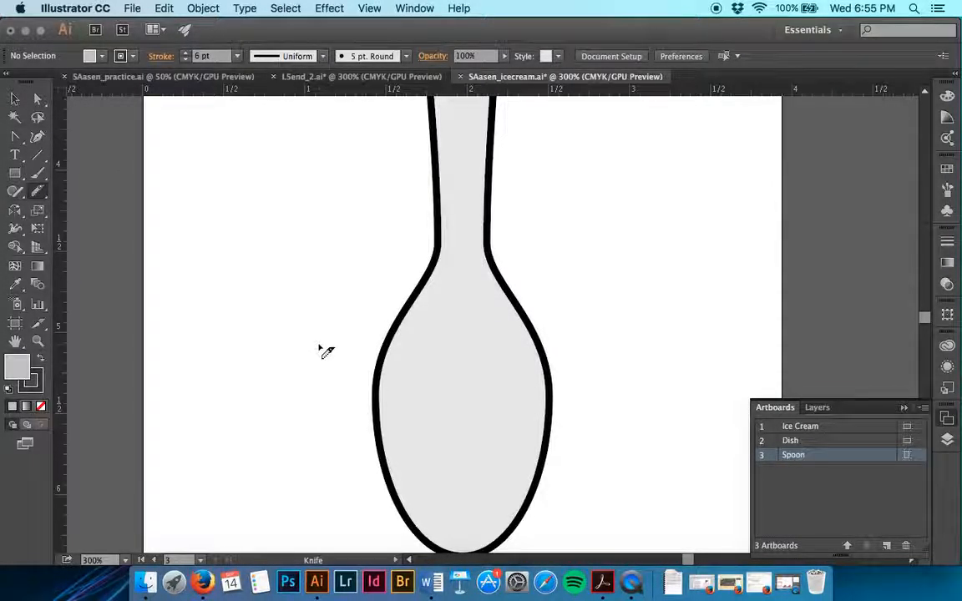
- Try a slanted freehand Knife cut across the tip of the spoon's bowl and undo it
{"action": "scroll", "coordinate": [361, 398], "scroll_direction": "down", "scroll_amount": 3}
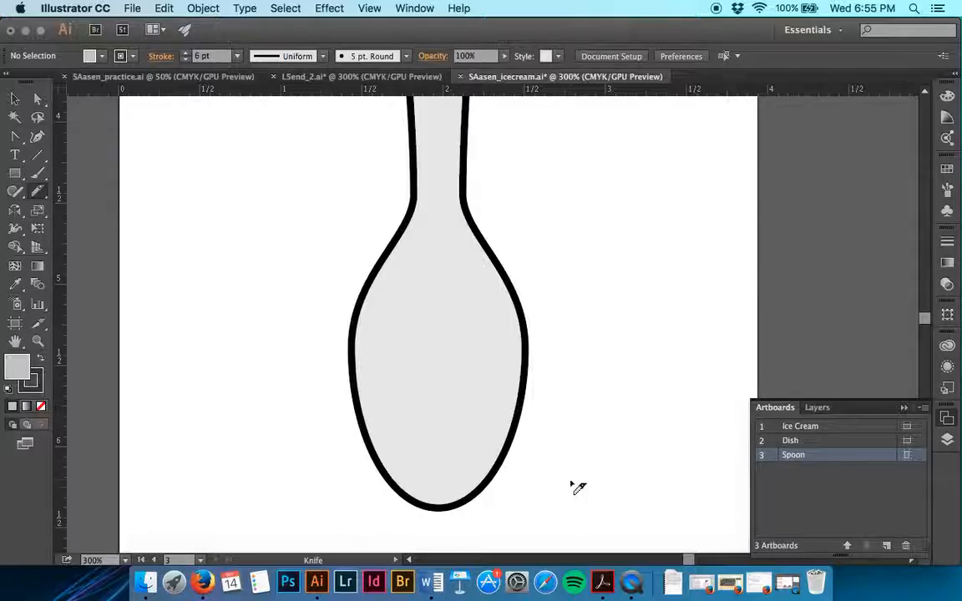
{"action": "left_click_drag", "start_coordinate": [386, 477], "coordinate": [509, 465]}
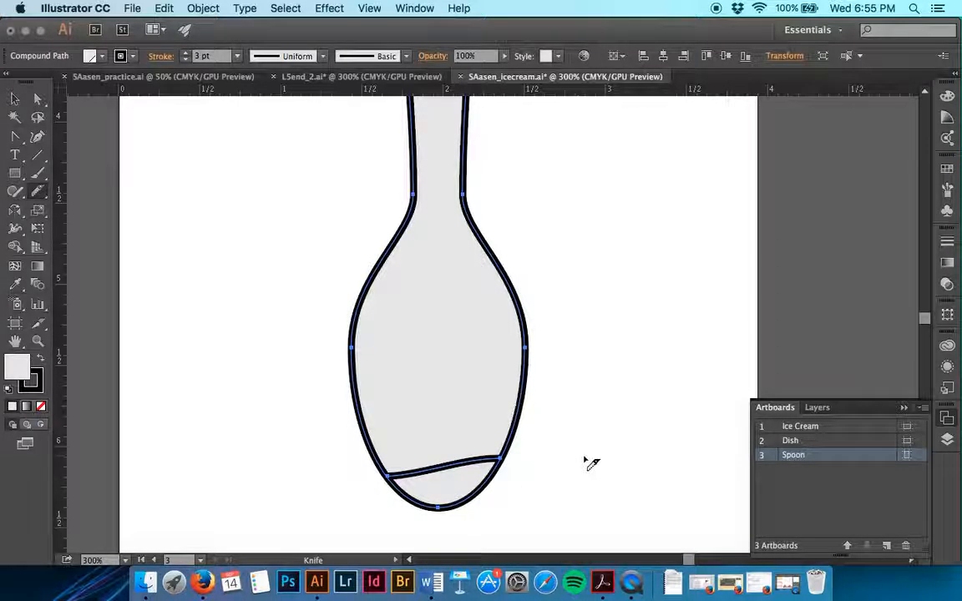
{"action": "key", "text": "super+z"}
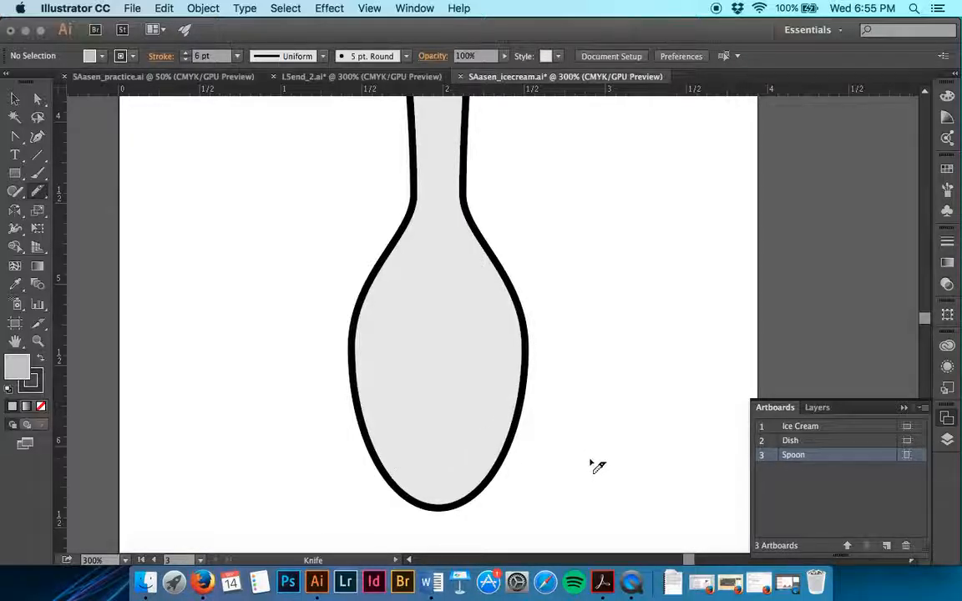
- Try a curved Knife cut across the spoon's tip, pull the cut piece downwards, and undo both
{"action": "scroll", "coordinate": [597, 466], "scroll_direction": "down", "scroll_amount": 3}
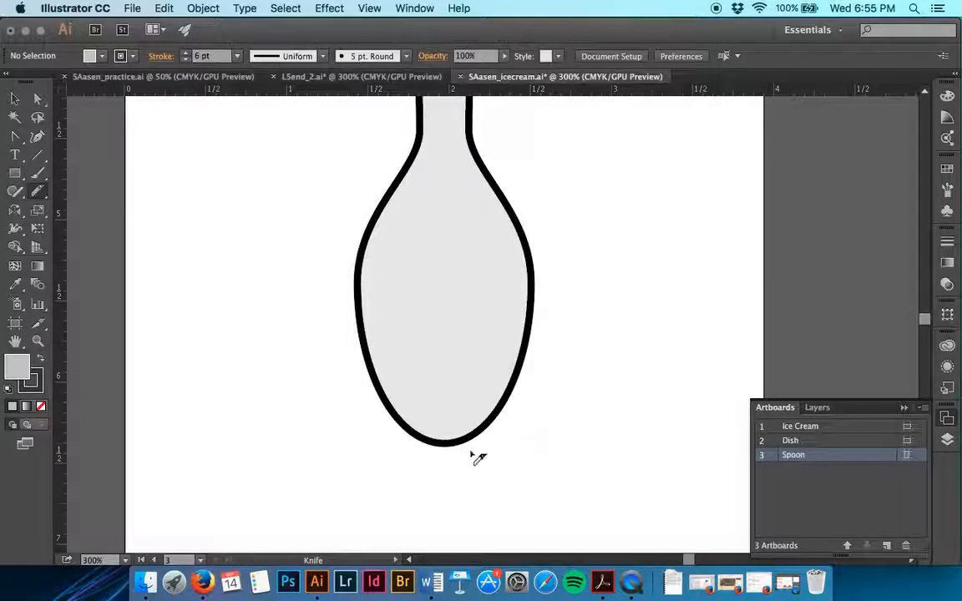
{"action": "mouse_move", "coordinate": [353, 444]}
{"action": "left_mouse_down"}
{"action": "mouse_move", "coordinate": [408, 392]}
{"action": "mouse_move", "coordinate": [493, 379]}
{"action": "mouse_move", "coordinate": [549, 434]}
{"action": "left_mouse_up"}
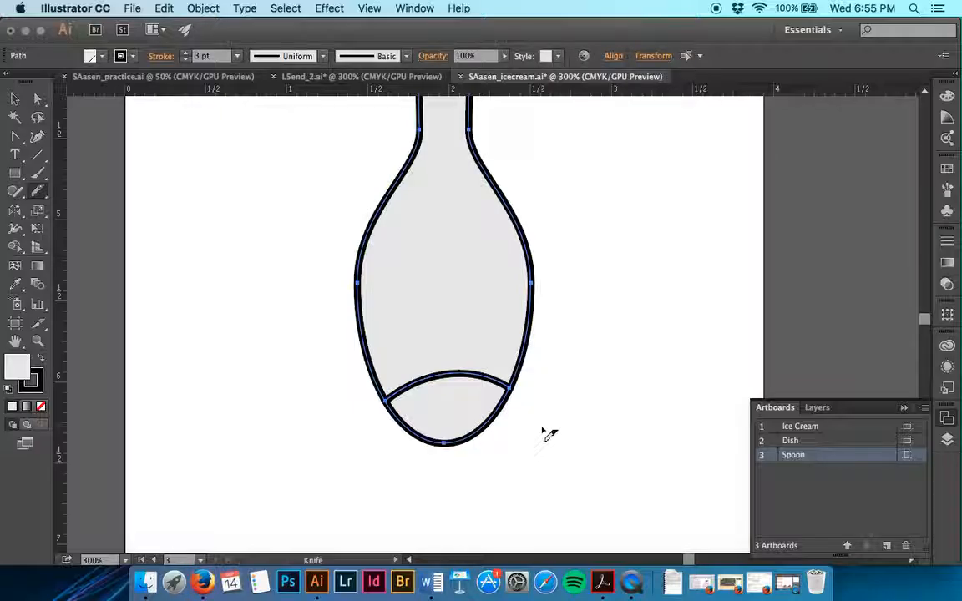
{"action": "key", "text": "v"}
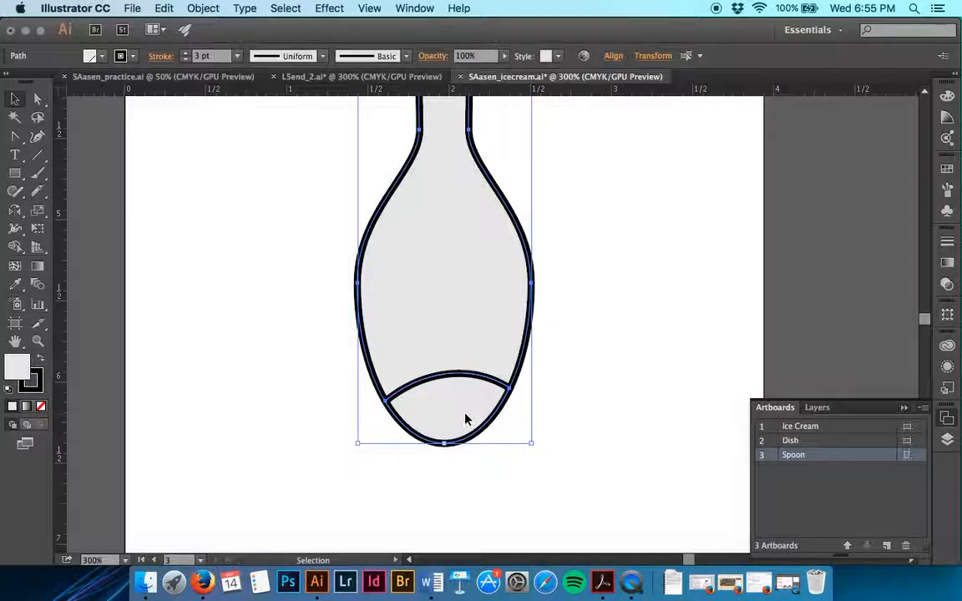
{"action": "left_click_drag", "start_coordinate": [466, 419], "coordinate": [477, 476]}
{"action": "key", "text": "super+z"}
{"action": "key", "text": "super+z"}
{"action": "key", "text": "super+z"}
{"action": "key", "text": "super+z"}
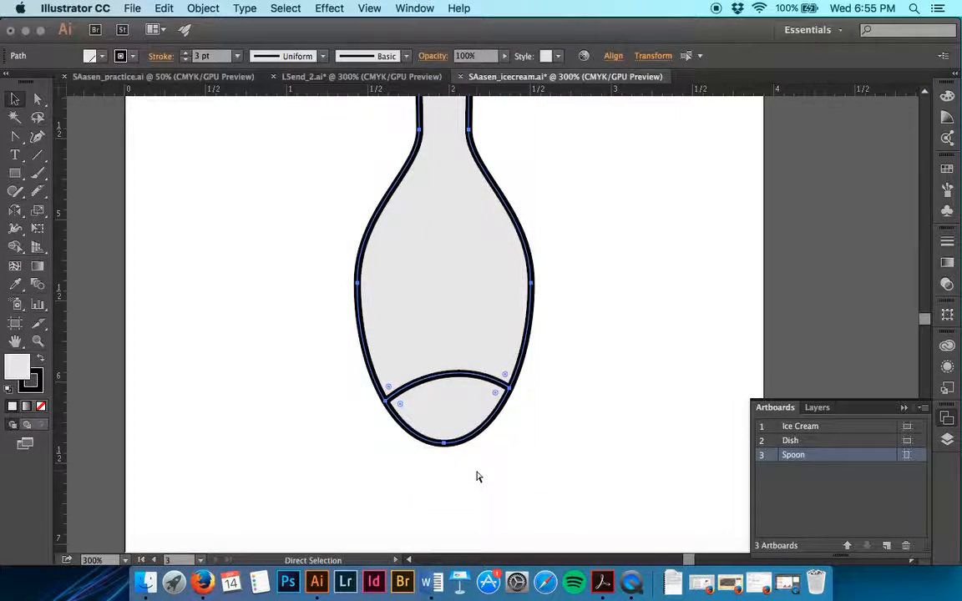
- Try a straight Knife cut very close to the spoon's tip and undo it
{"action": "left_click", "coordinate": [37, 191]}
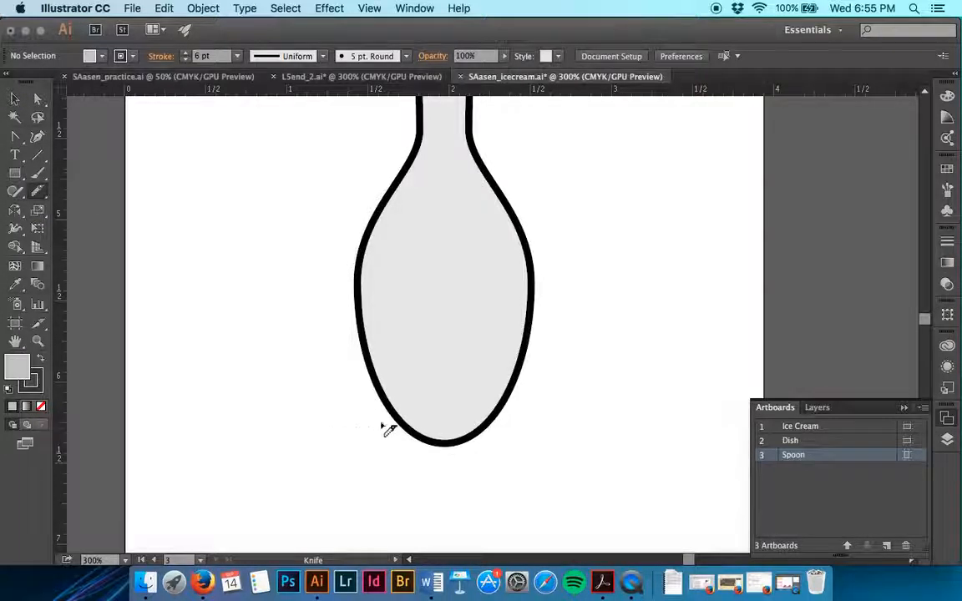
{"action": "left_click_drag", "start_coordinate": [355, 417], "coordinate": [538, 415]}
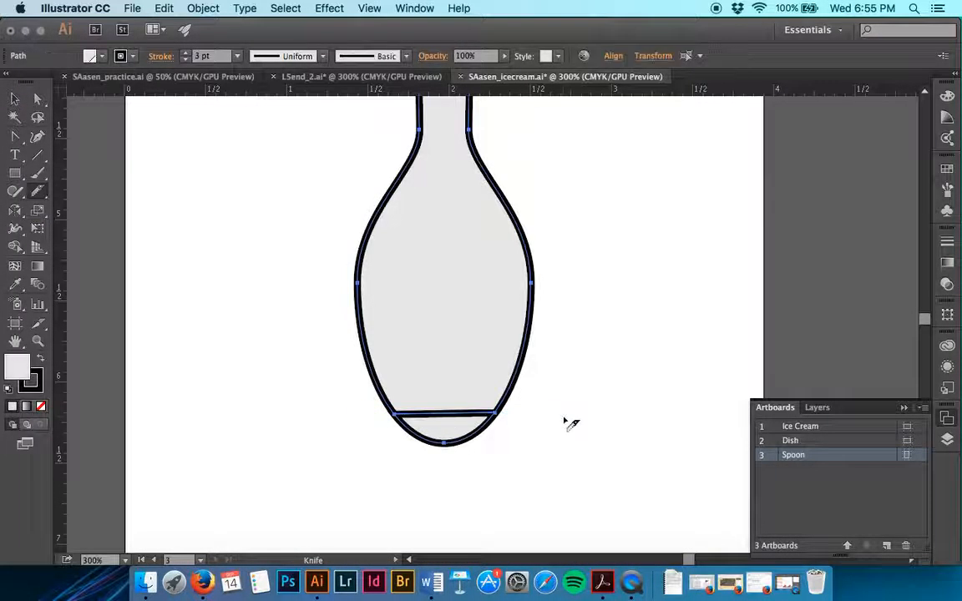
{"action": "left_click", "coordinate": [564, 422], "text": "super"}
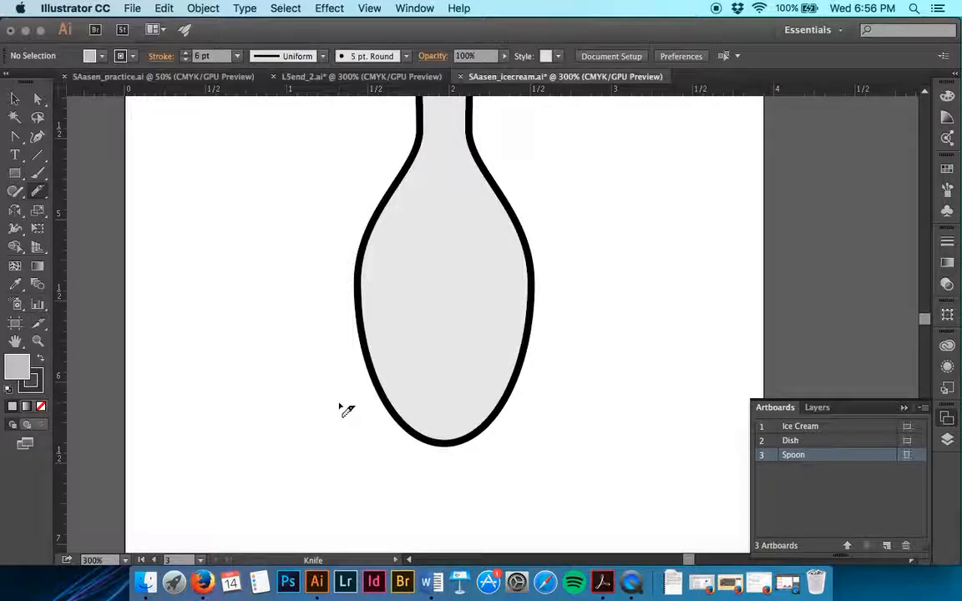
- Slice the tip off the spoon's bowl with a nearly straight horizontal Knife cut and deselect the pieces
{"action": "left_click_drag", "start_coordinate": [340, 403], "coordinate": [561, 396]}
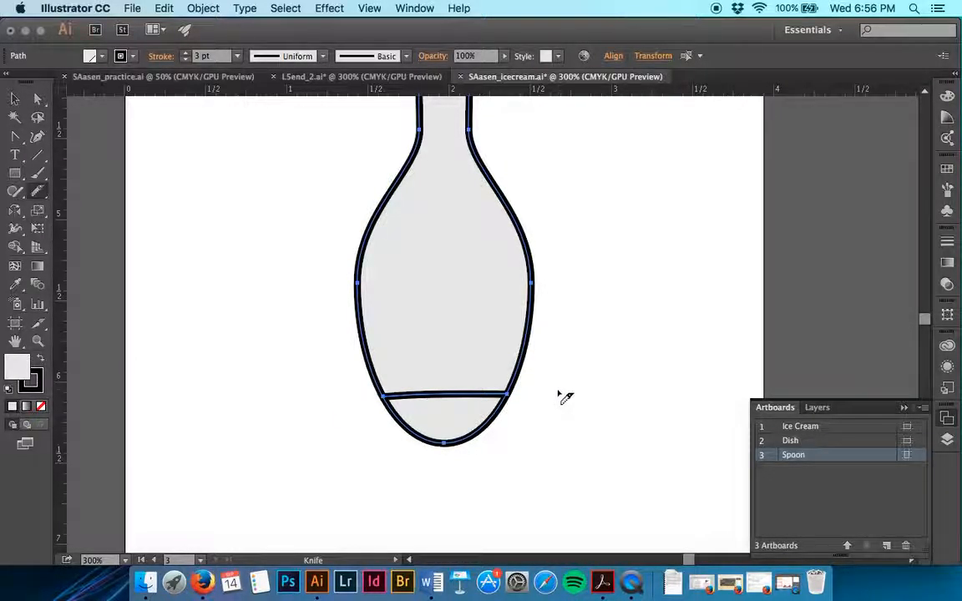
{"action": "left_click", "coordinate": [14, 99]}
{"action": "left_click", "coordinate": [337, 394]}
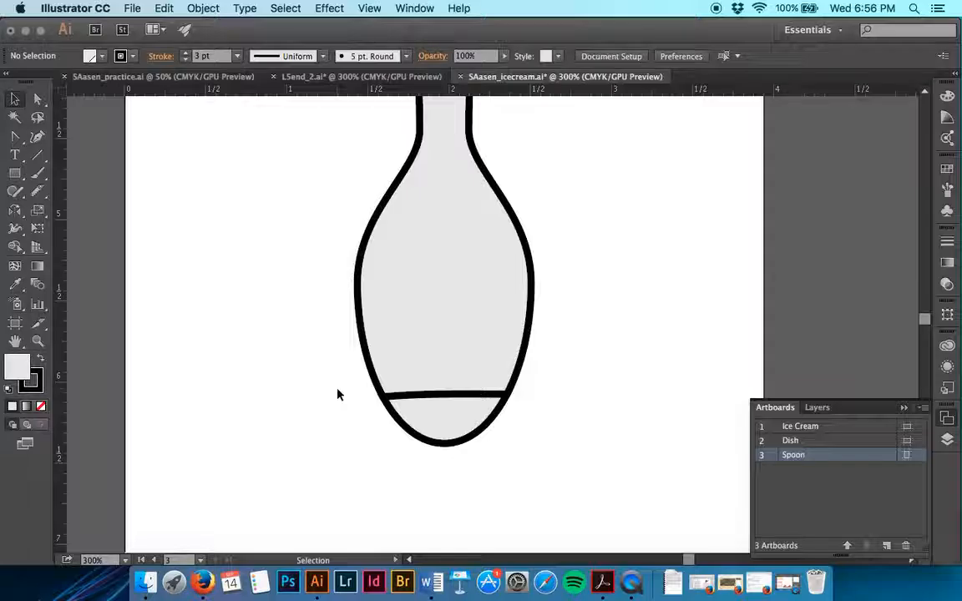
- Move the cut-off spoon tip down to leave a gap below the rest of the bowl
{"action": "left_click", "coordinate": [406, 429]}
{"action": "left_click_drag", "start_coordinate": [407, 429], "coordinate": [410, 472]}
{"action": "left_click", "coordinate": [454, 397]}
{"action": "left_click", "coordinate": [451, 462]}
{"action": "left_click", "coordinate": [589, 412]}
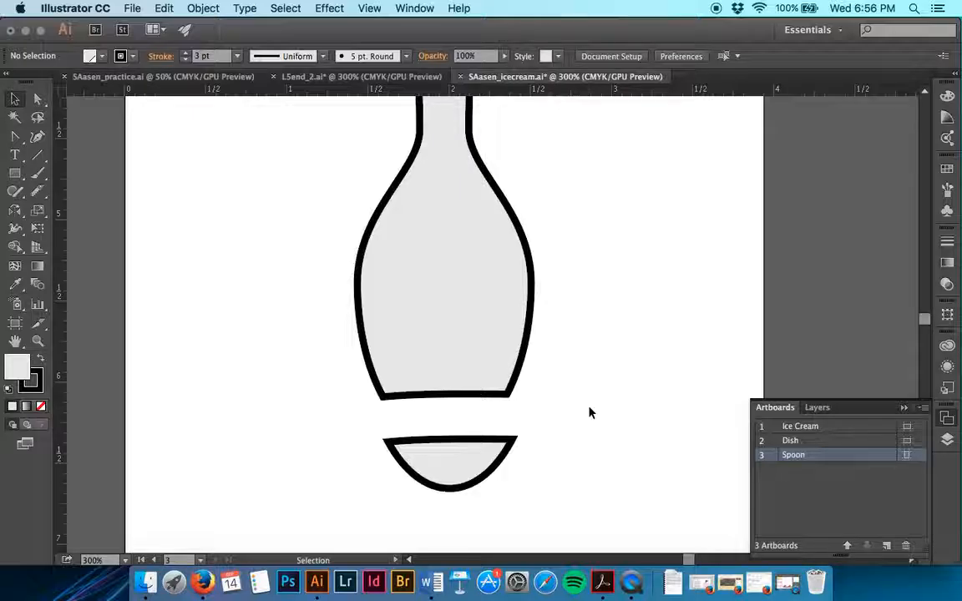
- Select both spoon pieces and rotate them together by -45 degrees
{"action": "left_click_drag", "start_coordinate": [554, 488], "coordinate": [359, 295]}
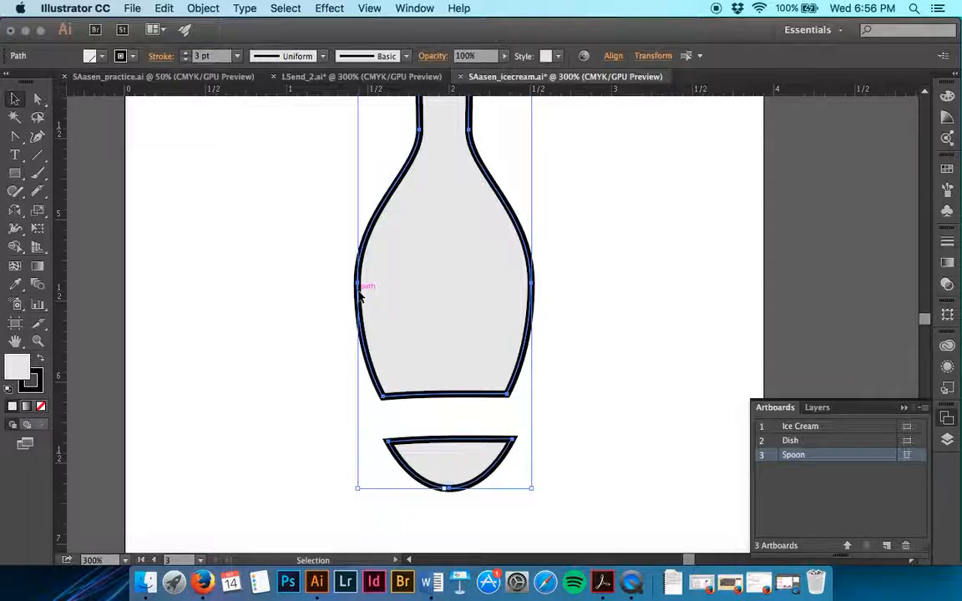
{"action": "left_click", "coordinate": [203, 7]}
{"action": "mouse_move", "coordinate": [201, 31]}
{"action": "left_click", "coordinate": [426, 69]}
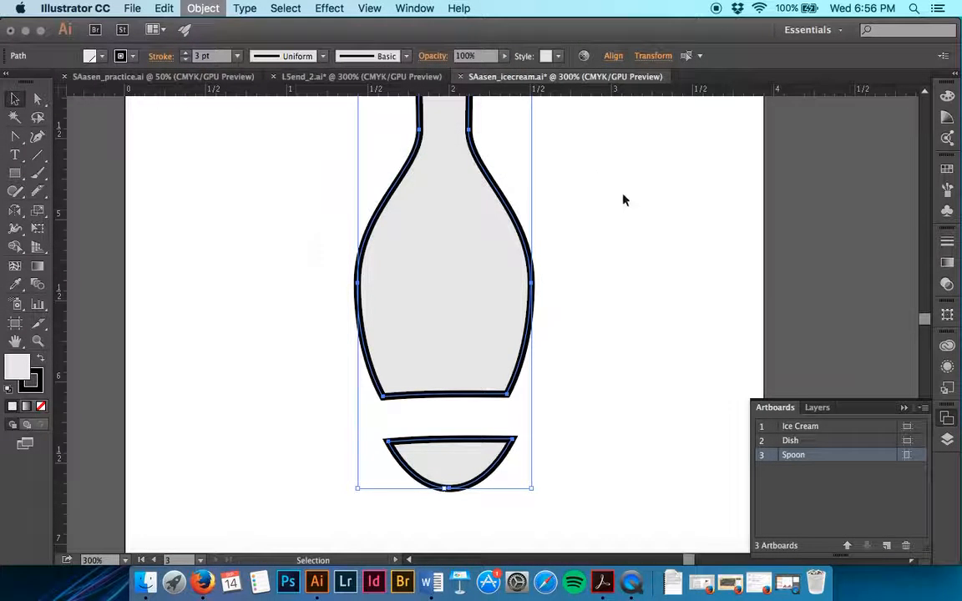
{"action": "type", "text": "45"}
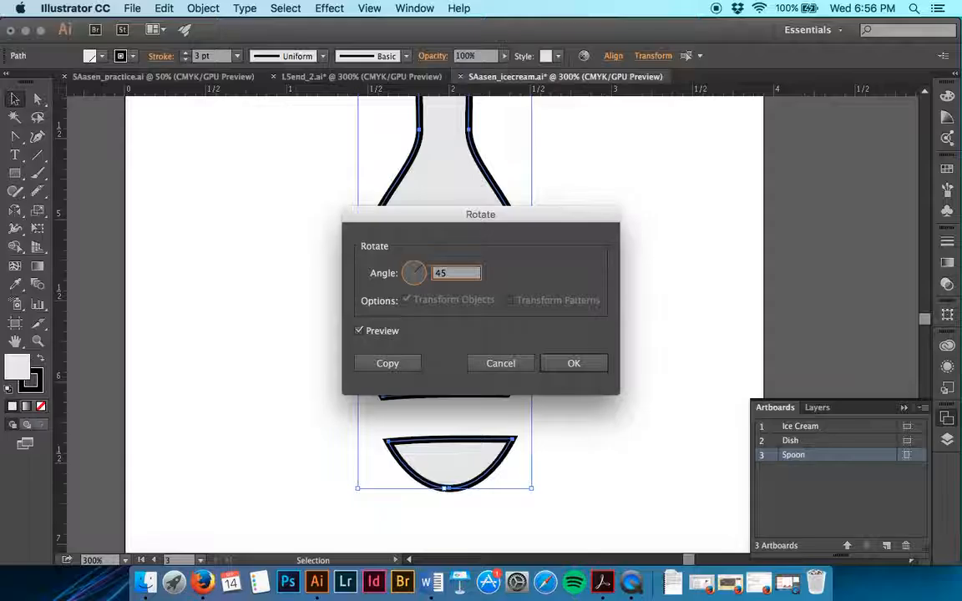
{"action": "type", "text": "-"}
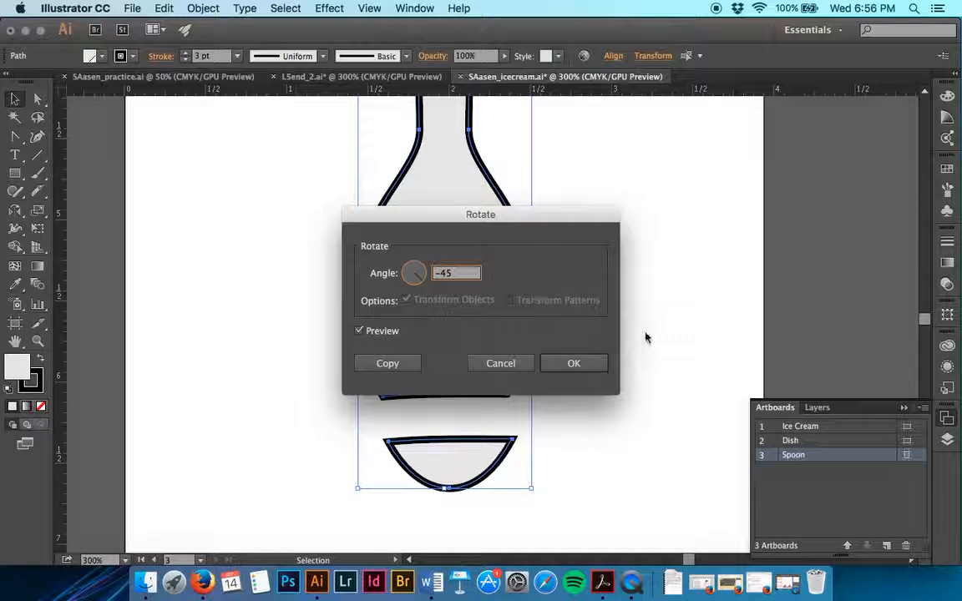
{"action": "left_click", "coordinate": [576, 364]}
- Move both rotated spoon pieces onto the Ice Cream artboard, over the ice cream outline with the handle reaching up past the cherry
{"action": "key", "text": "super+minus"}
{"action": "key", "text": "super+minus"}
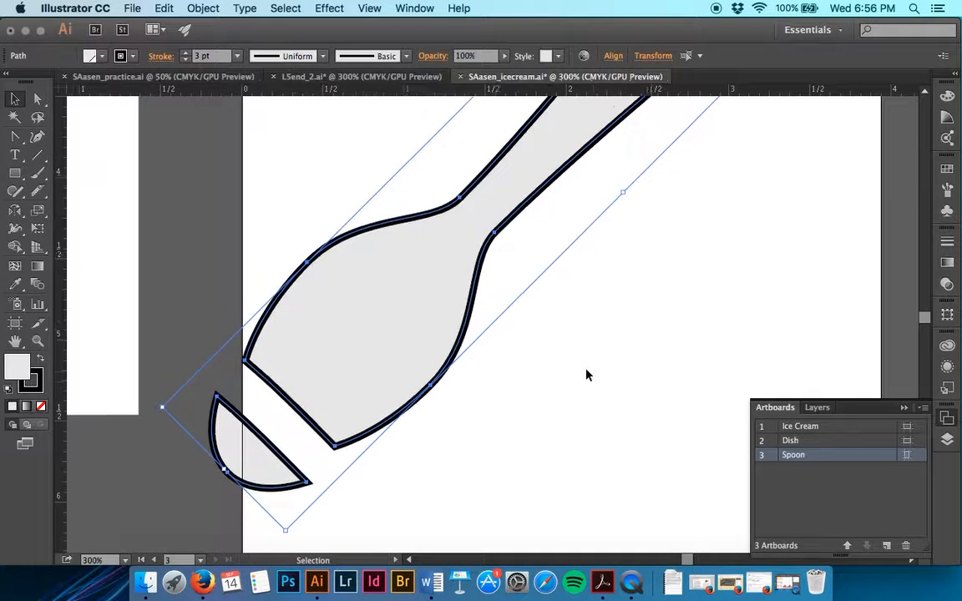
{"action": "key", "text": "super+minus"}
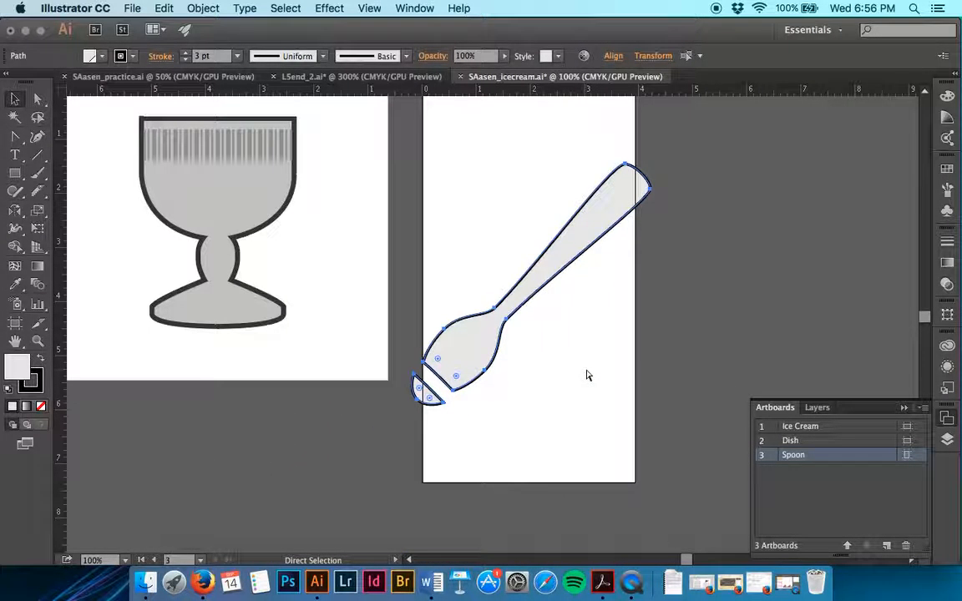
{"action": "key", "text": "v"}
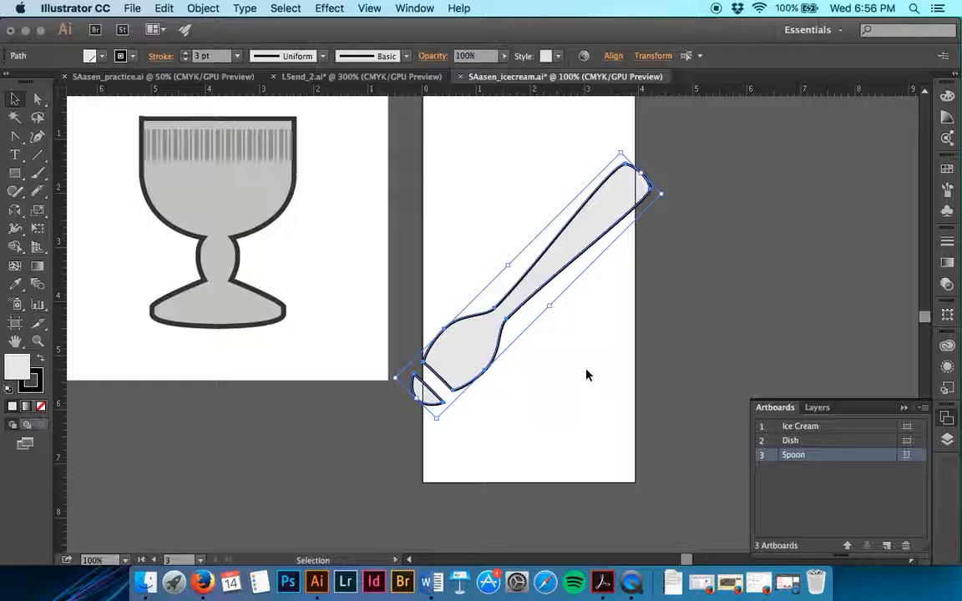
{"action": "scroll", "coordinate": [587, 374], "scroll_direction": "left", "scroll_amount": 5}
{"action": "scroll", "coordinate": [587, 374], "scroll_direction": "up", "scroll_amount": 2}
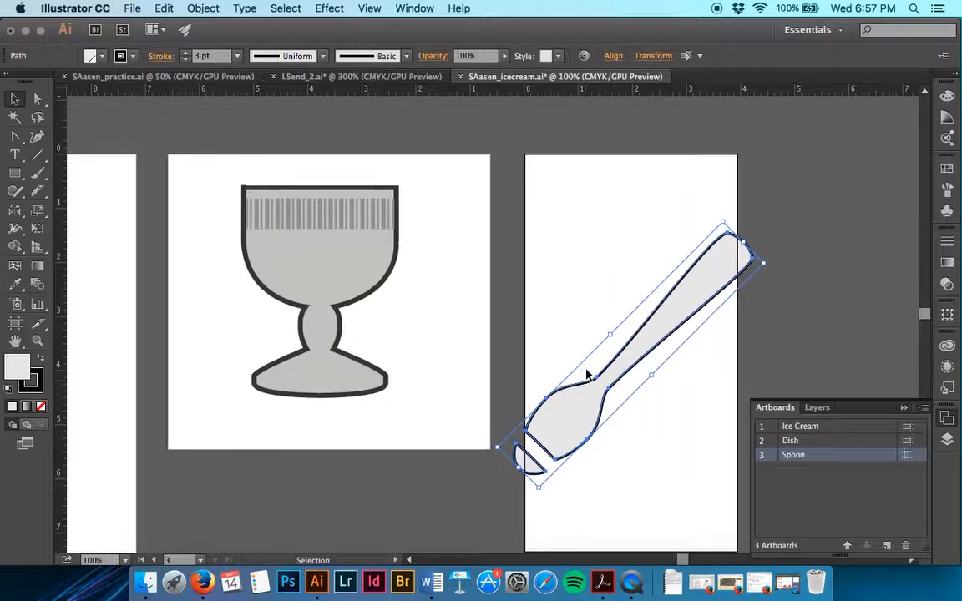
{"action": "scroll", "coordinate": [586, 374], "scroll_direction": "left", "scroll_amount": 3}
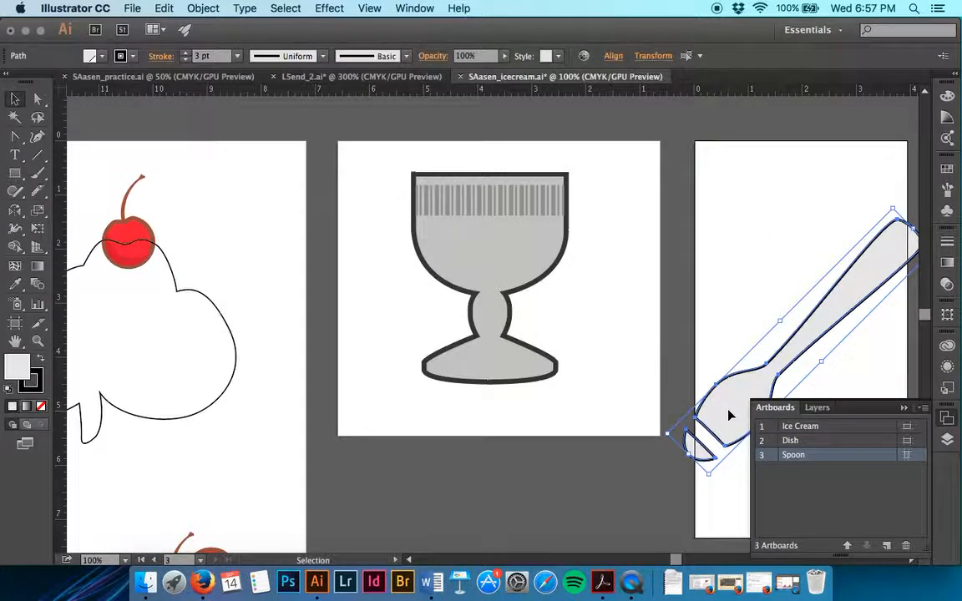
{"action": "left_click_drag", "start_coordinate": [728, 415], "coordinate": [96, 310]}
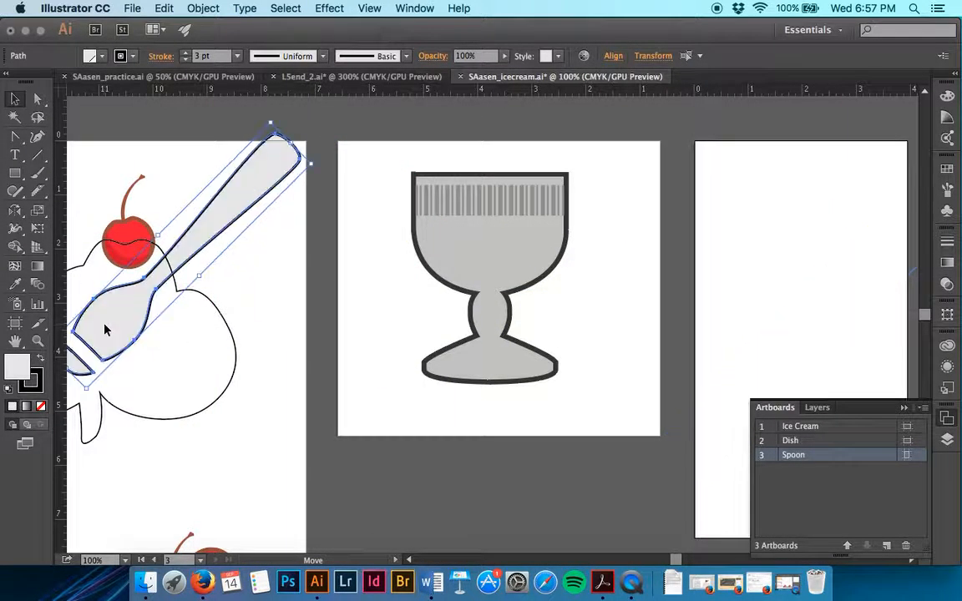
{"action": "scroll", "coordinate": [94, 290], "scroll_direction": "left", "scroll_amount": 5}
{"action": "scroll", "coordinate": [94, 289], "scroll_direction": "down", "scroll_amount": 1}
{"action": "mouse_move", "coordinate": [242, 290]}
{"action": "left_mouse_down"}
{"action": "mouse_move", "coordinate": [262, 303]}
{"action": "mouse_move", "coordinate": [253, 307]}
{"action": "mouse_move", "coordinate": [260, 313]}
{"action": "mouse_move", "coordinate": [285, 298]}
{"action": "mouse_move", "coordinate": [263, 299]}
{"action": "mouse_move", "coordinate": [260, 288]}
{"action": "mouse_move", "coordinate": [260, 298]}
{"action": "left_mouse_up"}
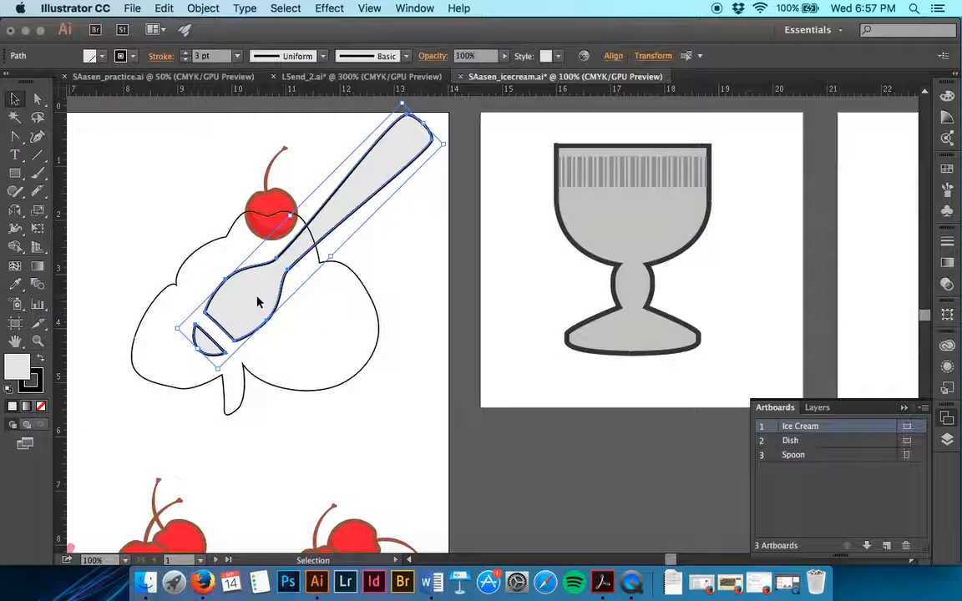
- Switch to the L5end_2.ai document and show its hidden pink ice cream path to examine the assembled sundae at 100% zoom
{"action": "left_click", "coordinate": [313, 76]}
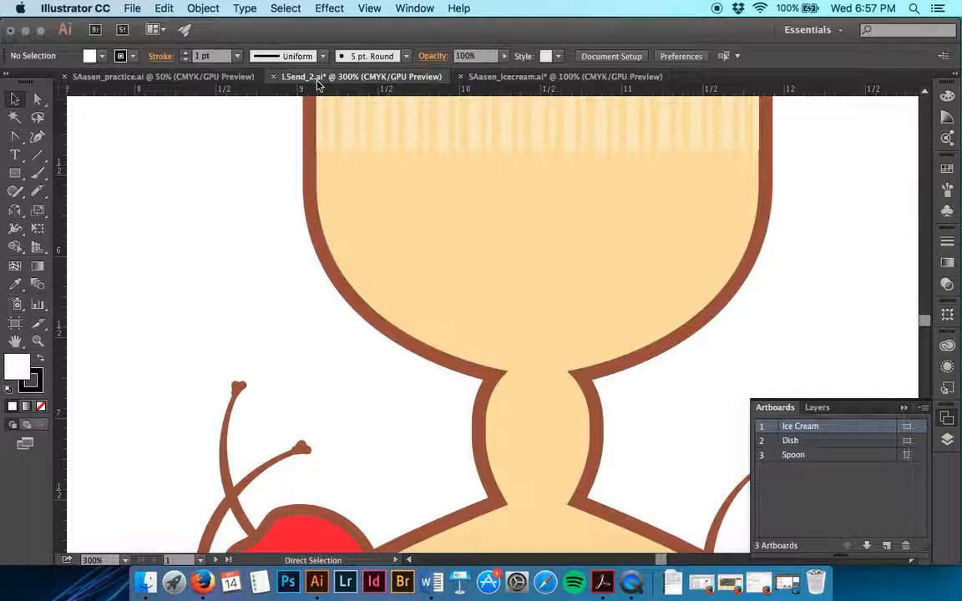
{"action": "scroll", "coordinate": [341, 281], "scroll_direction": "up", "scroll_amount": 10}
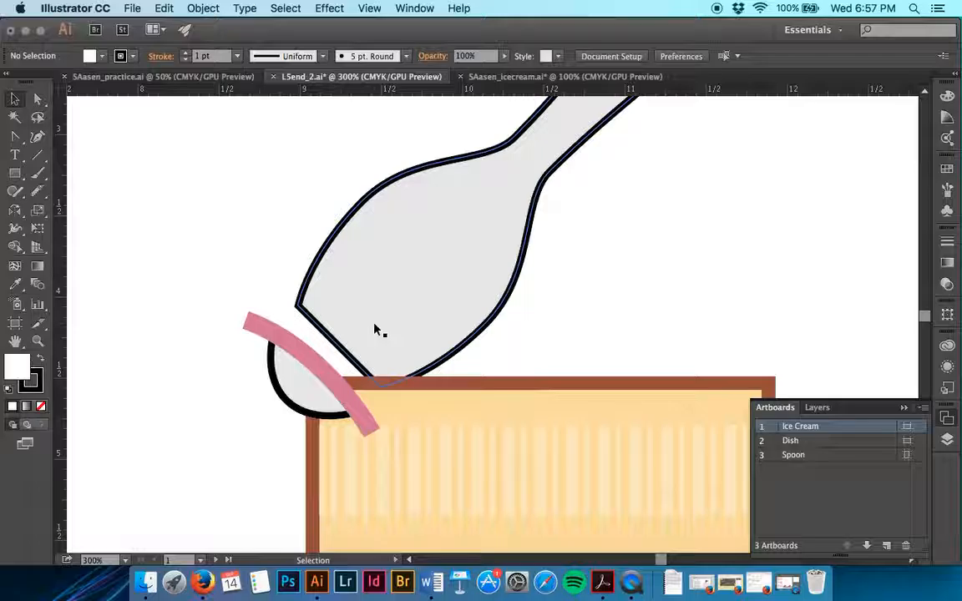
{"action": "key", "text": "super+1"}
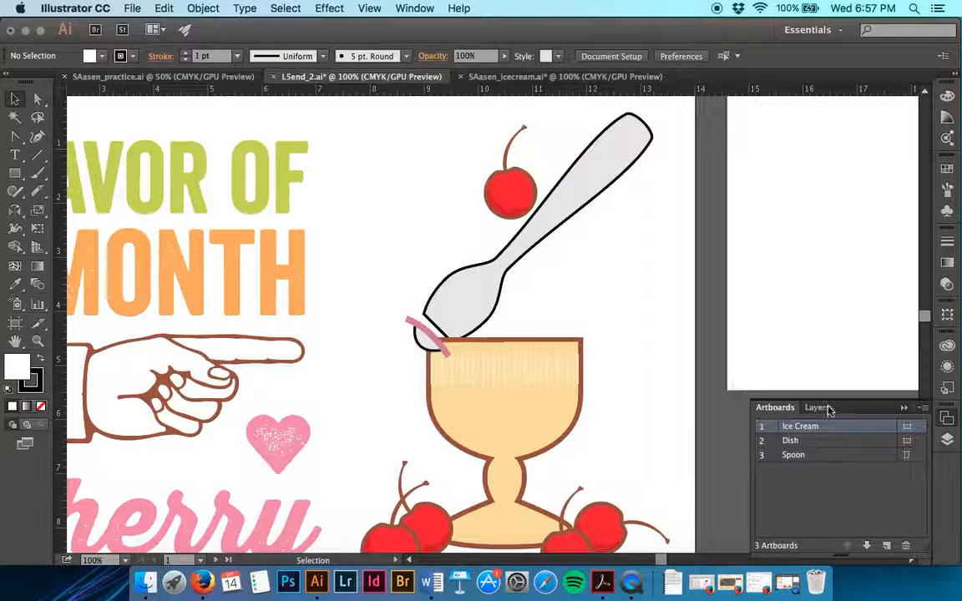
{"action": "left_click", "coordinate": [825, 408]}
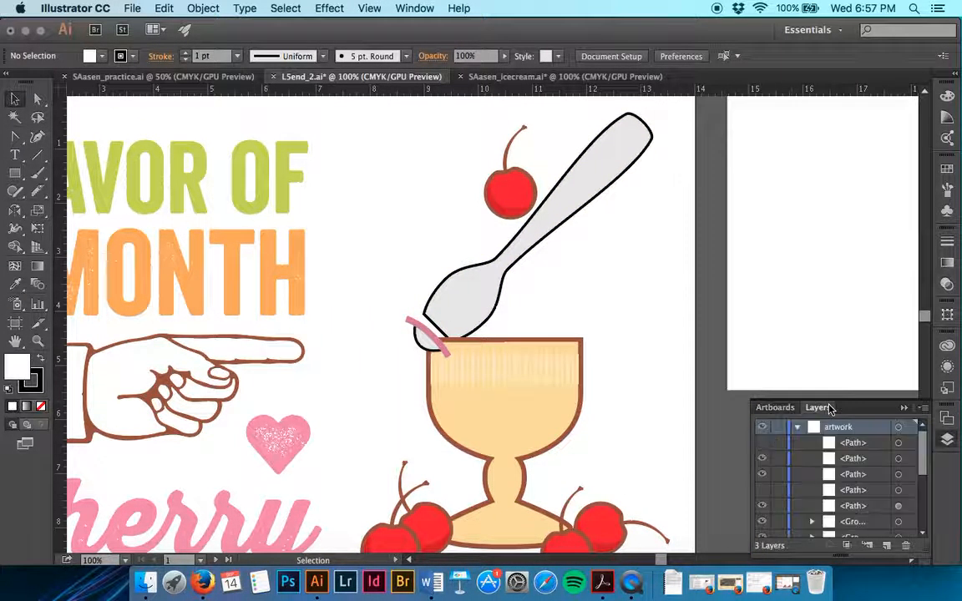
{"action": "left_click", "coordinate": [762, 491]}
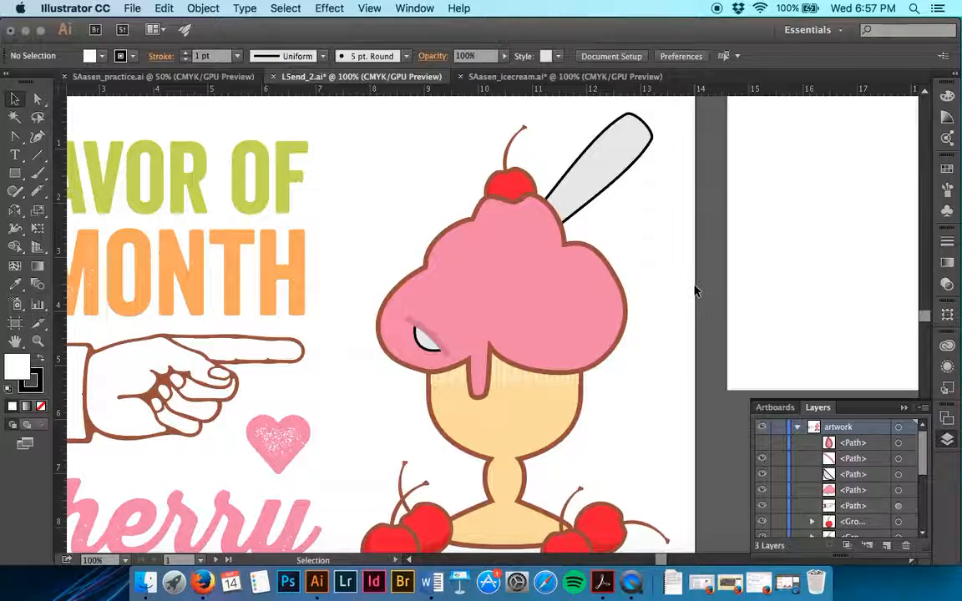
- Switch back to SAasen_icecream.ai and move the dish group onto the Ice Cream artboard, below the spoon and between the cherries
{"action": "left_click", "coordinate": [534, 75]}
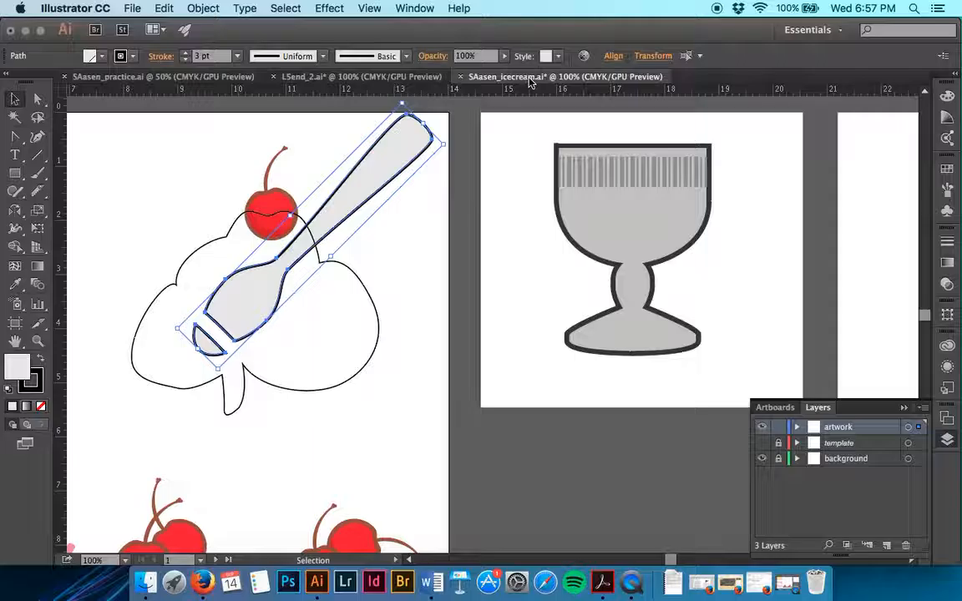
{"action": "left_click", "coordinate": [634, 214]}
{"action": "scroll", "coordinate": [634, 215], "scroll_direction": "down", "scroll_amount": 3}
{"action": "scroll", "coordinate": [635, 214], "scroll_direction": "left", "scroll_amount": 5}
{"action": "left_click_drag", "start_coordinate": [755, 164], "coordinate": [381, 384]}
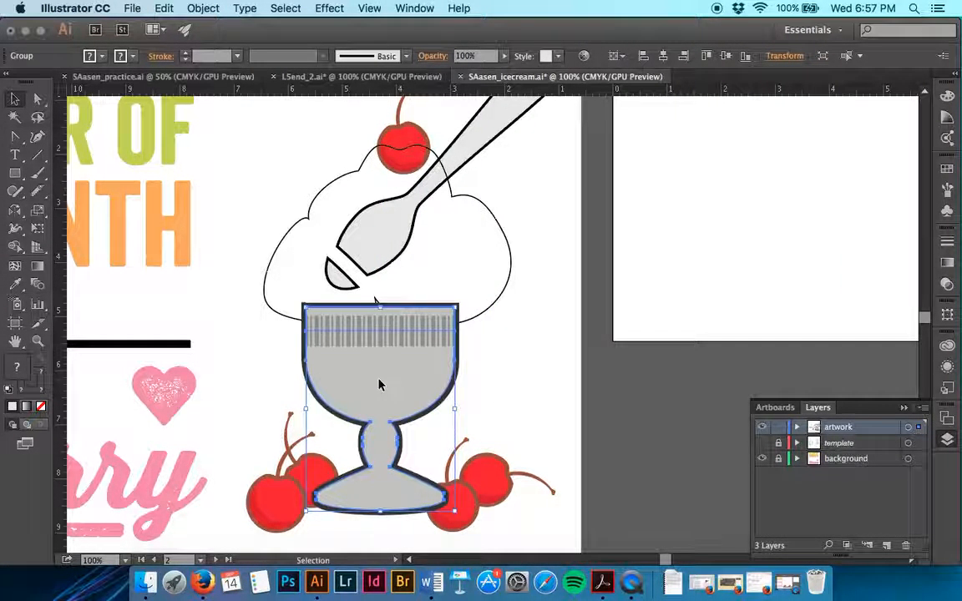
- Compare the layout with L5end_2.ai, return to SAasen_icecream.ai, deselect the dish and save the file
{"action": "left_click", "coordinate": [399, 77]}
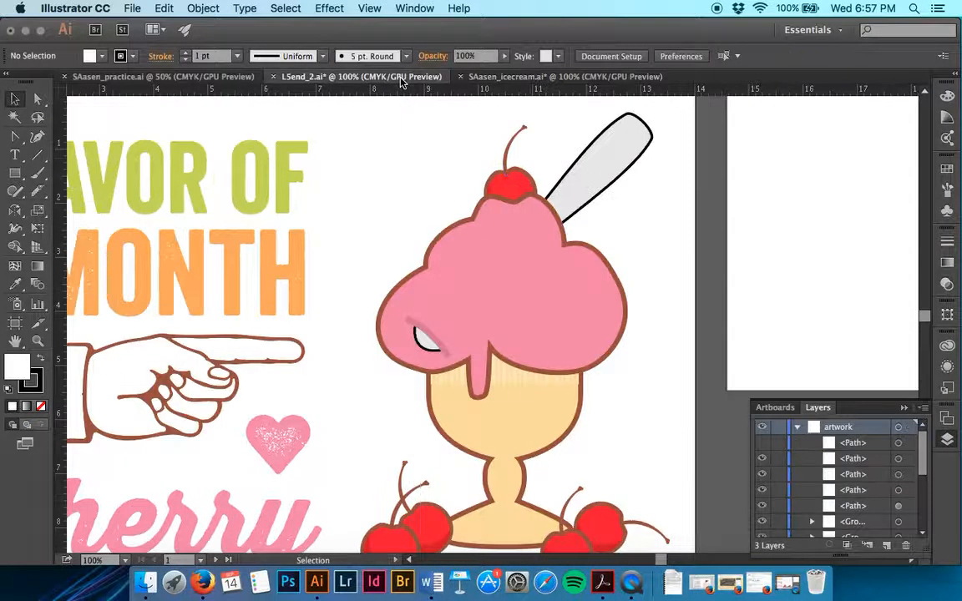
{"action": "left_click", "coordinate": [530, 77]}
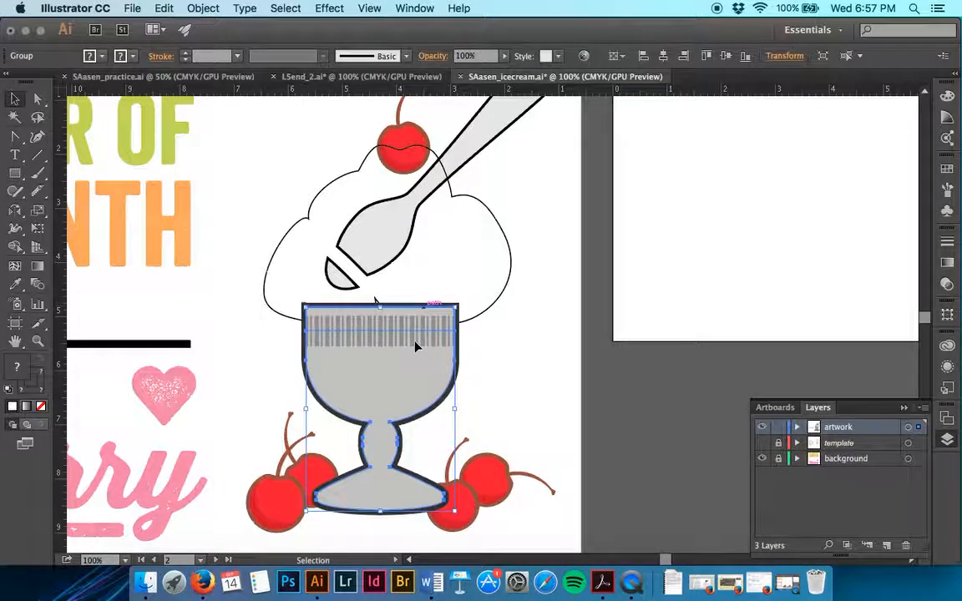
{"action": "left_click", "coordinate": [532, 381]}
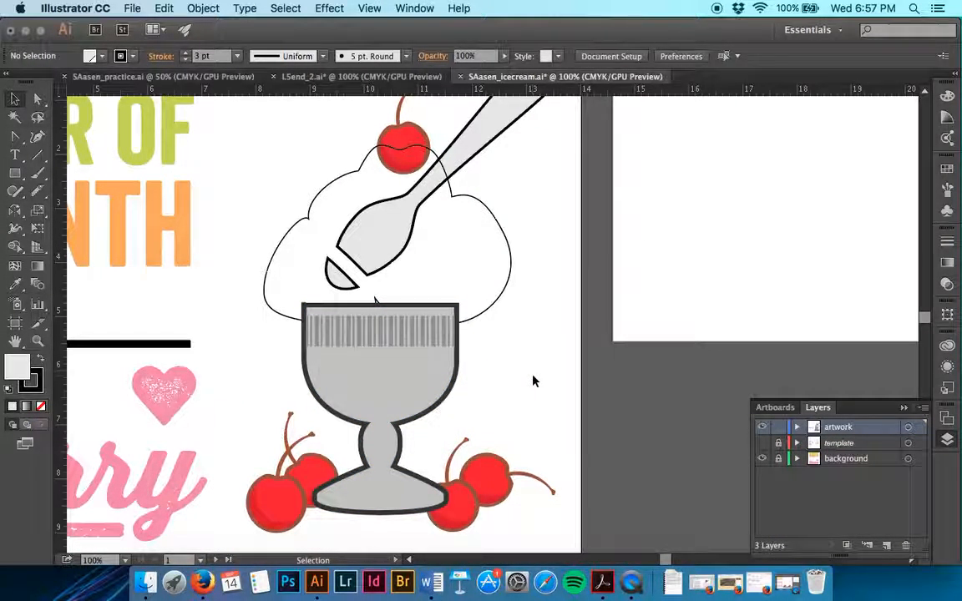
{"action": "key", "text": "a"}
{"action": "key", "text": "v"}
{"action": "key", "text": "super+s"}
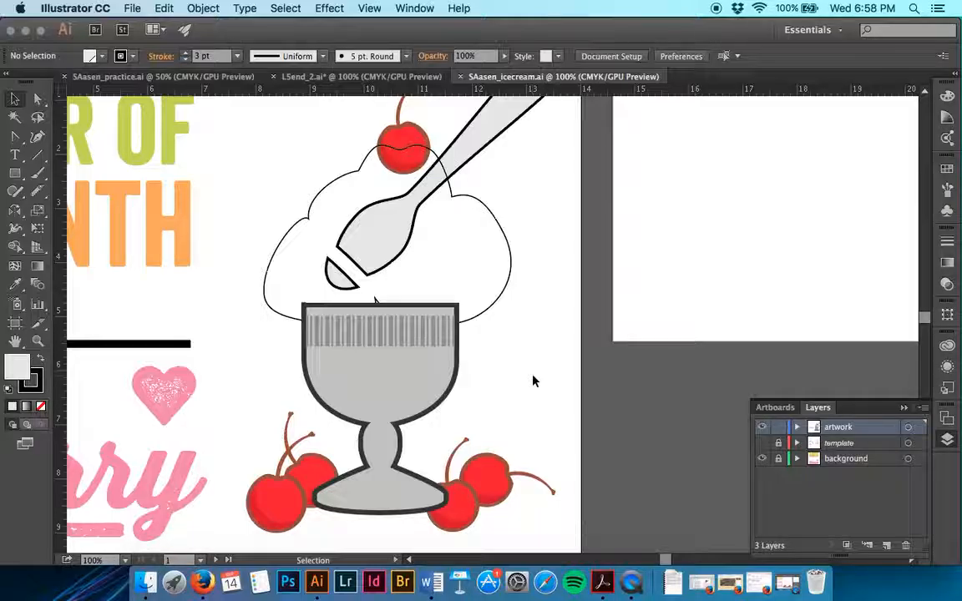
- Apply the pointing-hand Arrow 35 as the start arrowhead of the black line between MONTH and Cherry
{"action": "scroll", "coordinate": [534, 380], "scroll_direction": "left", "scroll_amount": 10}
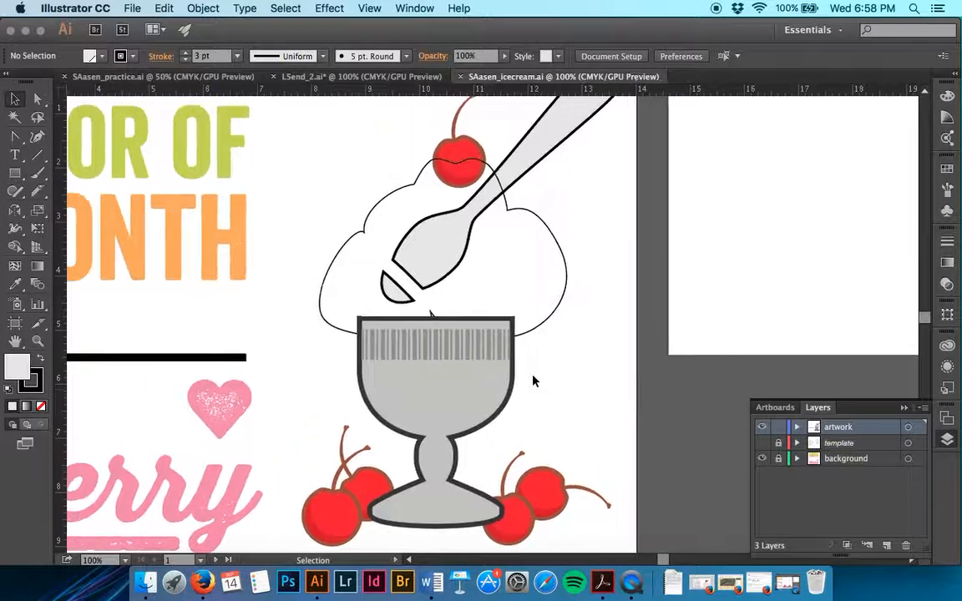
{"action": "scroll", "coordinate": [534, 380], "scroll_direction": "left", "scroll_amount": 5}
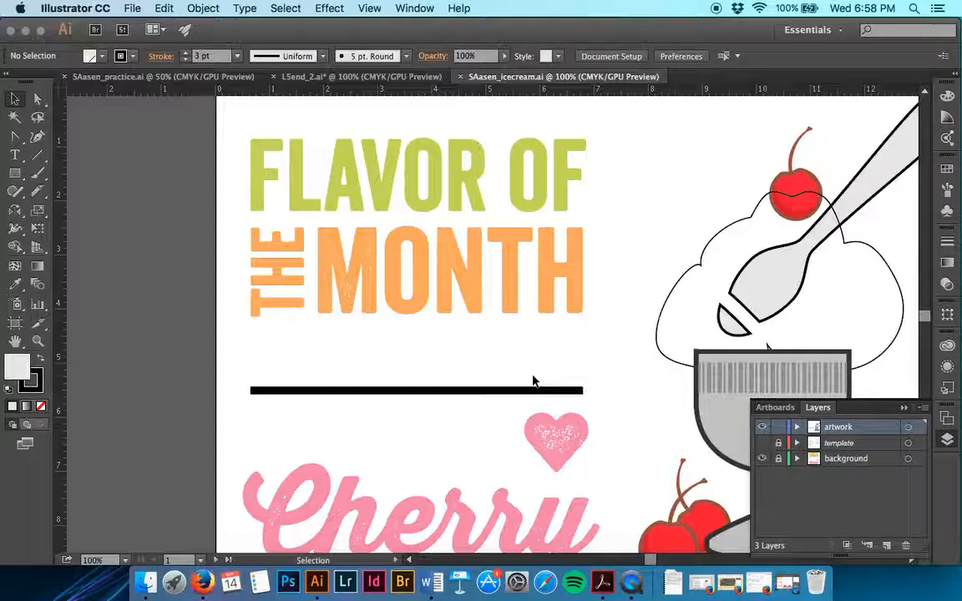
{"action": "scroll", "coordinate": [533, 380], "scroll_direction": "down", "scroll_amount": 5}
{"action": "scroll", "coordinate": [534, 380], "scroll_direction": "up", "scroll_amount": 3}
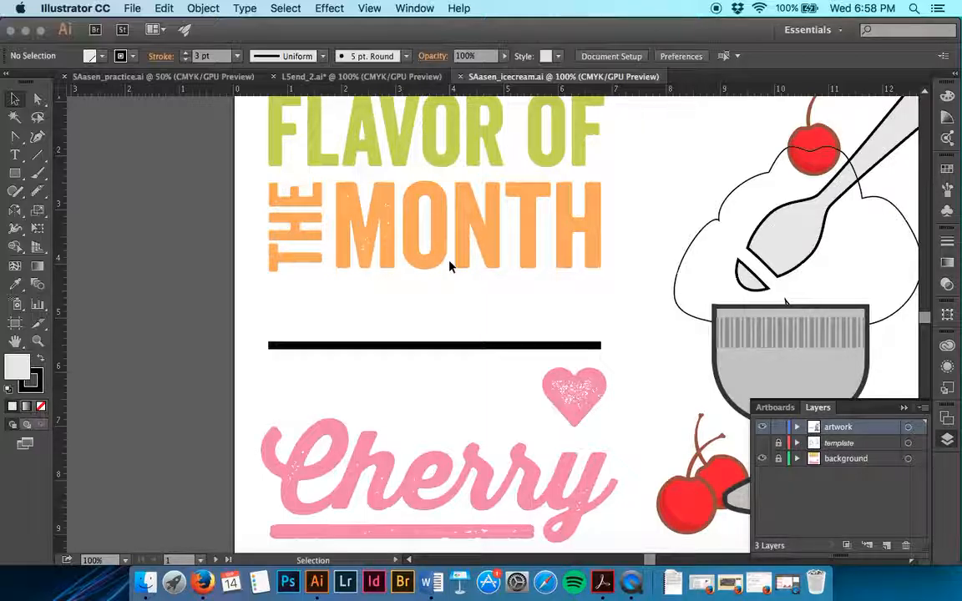
{"action": "left_click", "coordinate": [412, 347]}
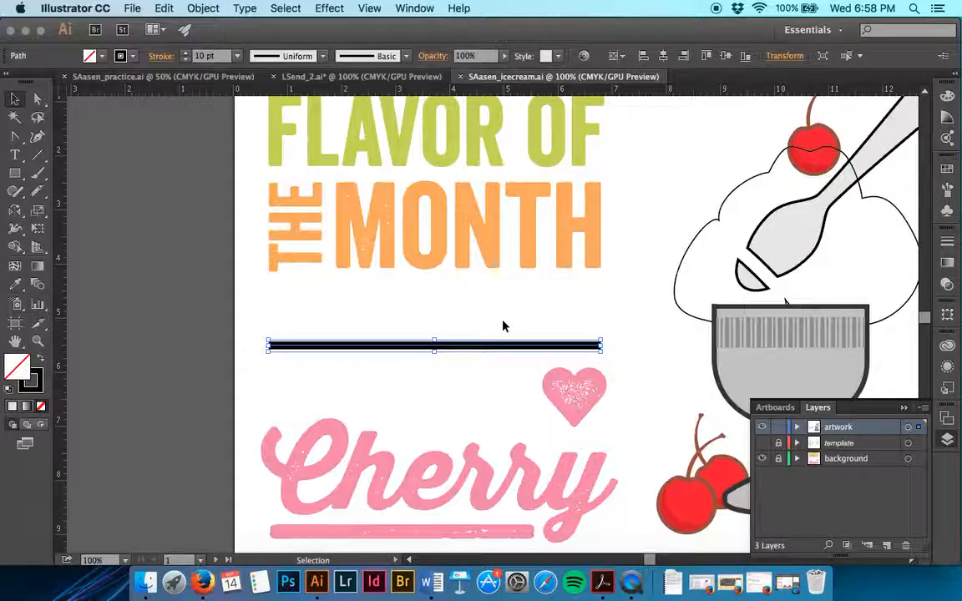
{"action": "left_click", "coordinate": [165, 56]}
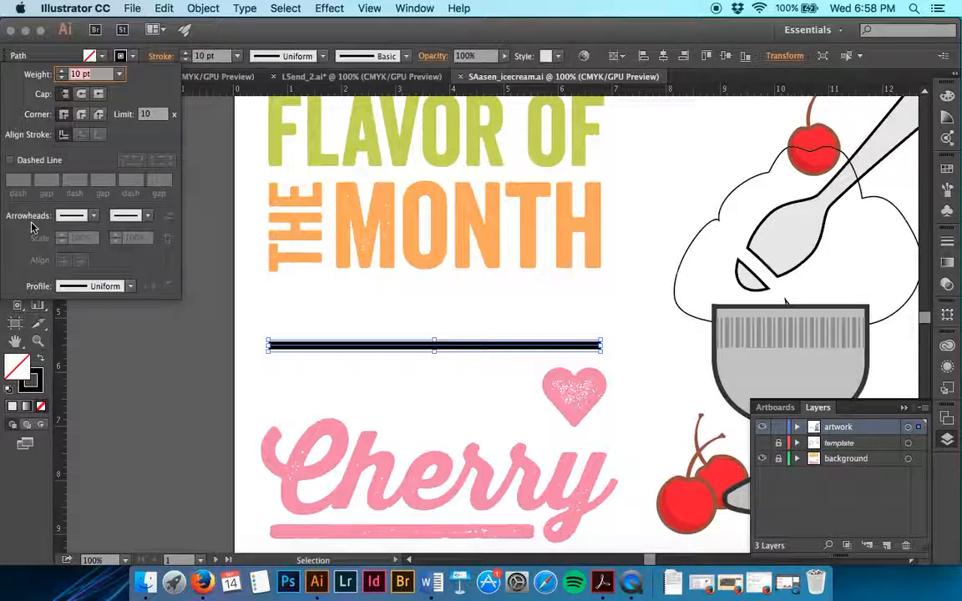
{"action": "left_click", "coordinate": [93, 218]}
{"action": "left_click", "coordinate": [94, 217]}
{"action": "left_click", "coordinate": [93, 218]}
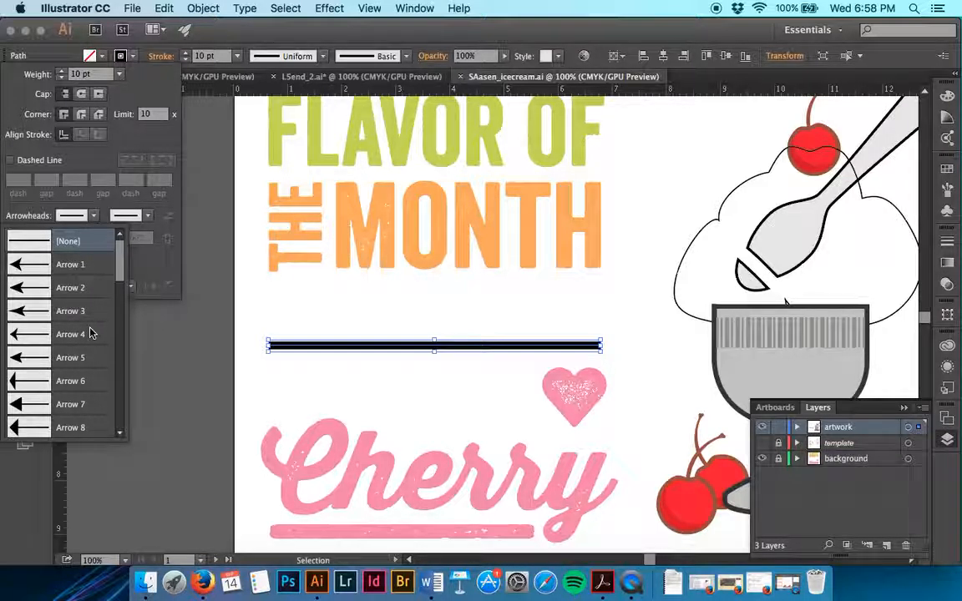
{"action": "scroll", "coordinate": [90, 334], "scroll_direction": "down", "scroll_amount": 6}
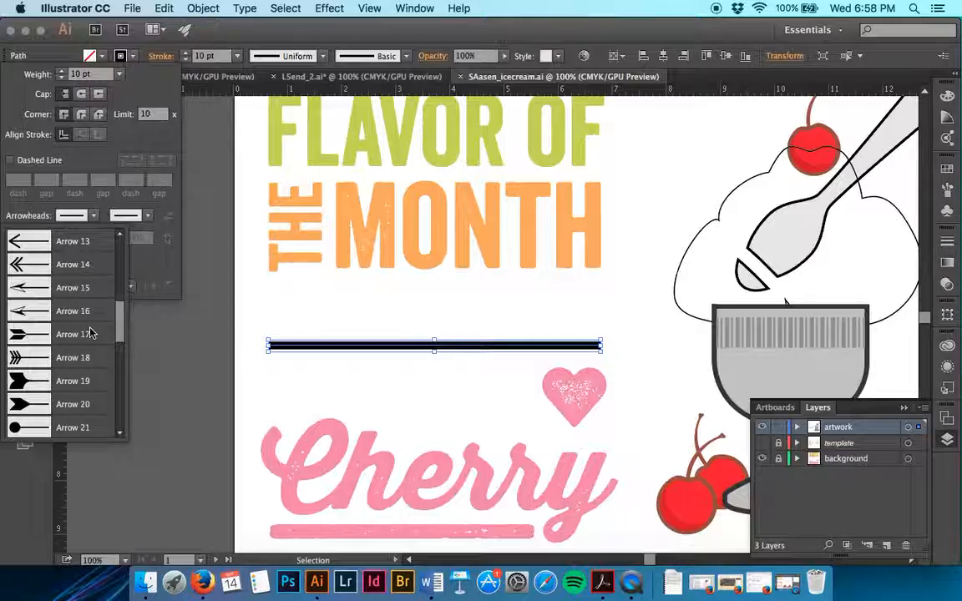
{"action": "scroll", "coordinate": [90, 334], "scroll_direction": "down", "scroll_amount": 8}
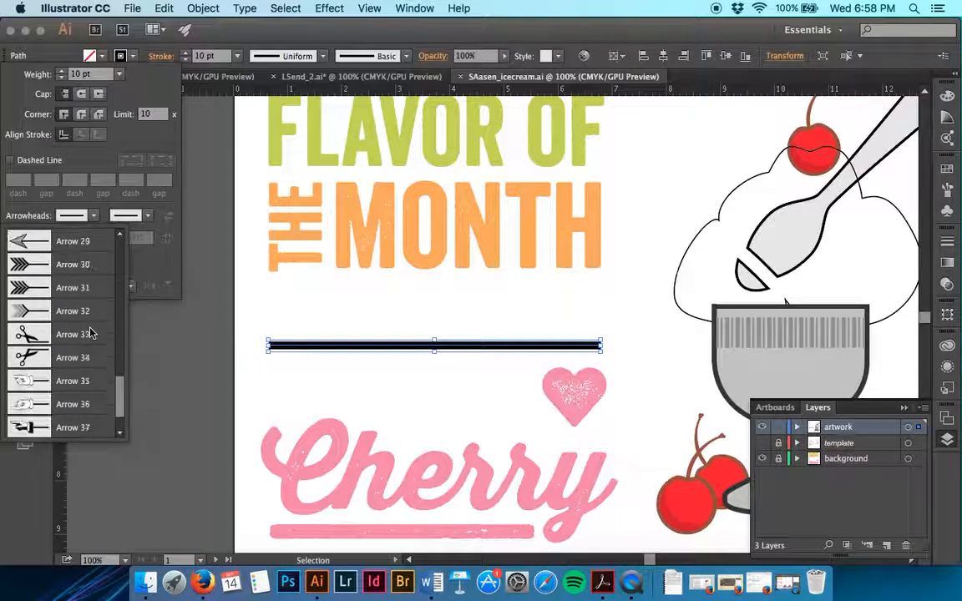
{"action": "left_click", "coordinate": [92, 386]}
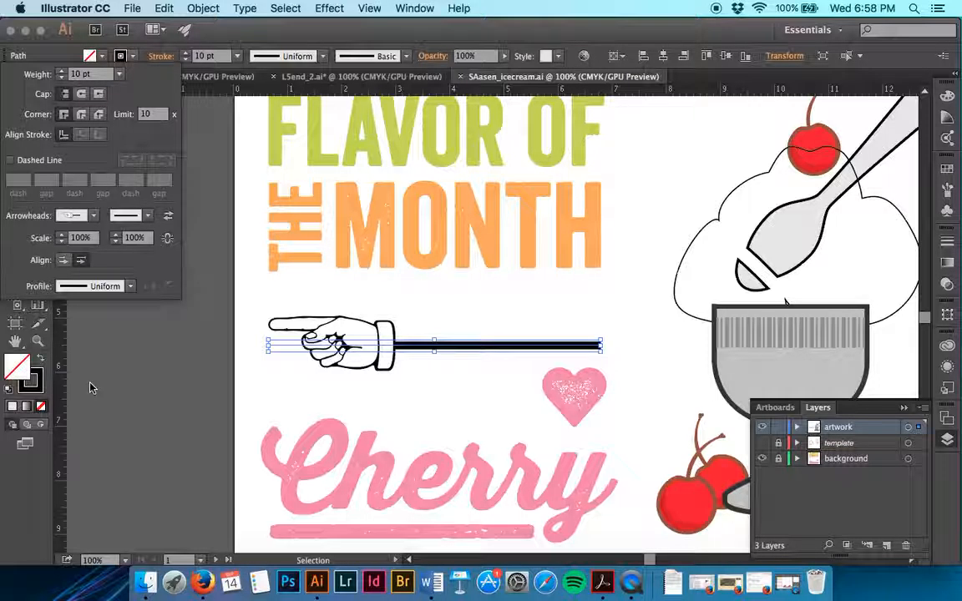
- Scale the pointing-hand arrowhead to 40% with its tip at the path's end, and swap the line's start and end arrowheads
{"action": "left_click", "coordinate": [85, 238]}
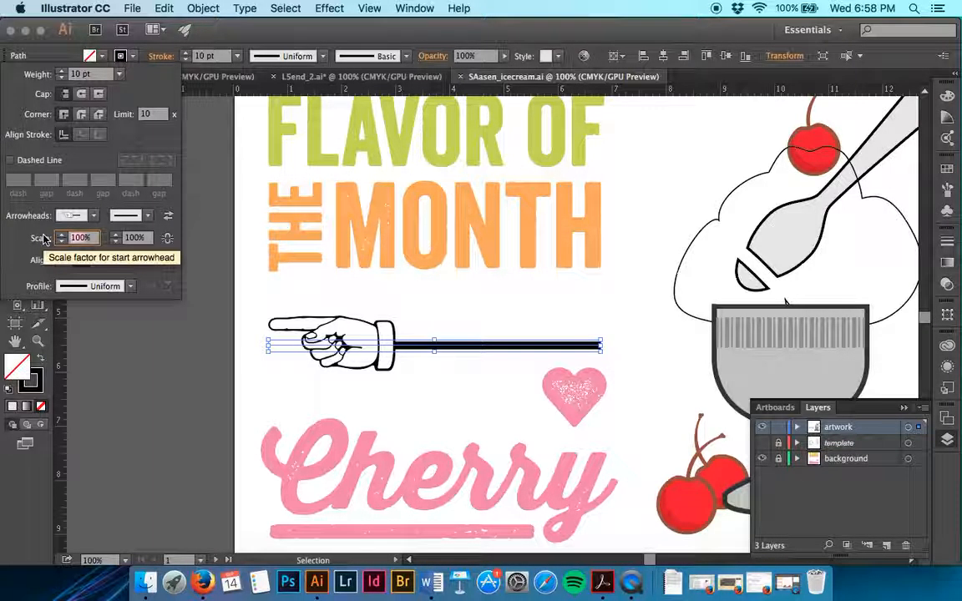
{"action": "type", "text": "40"}
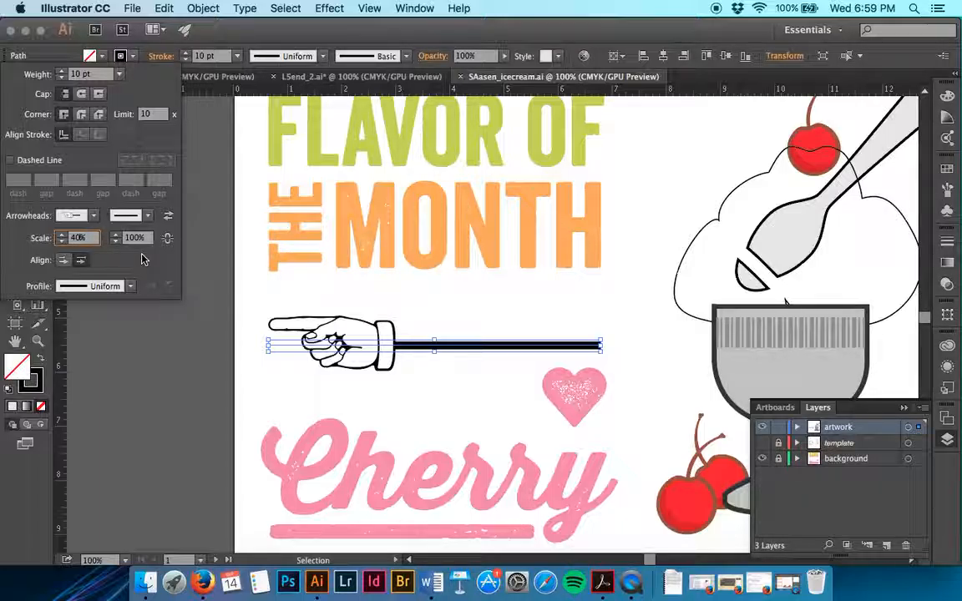
{"action": "left_click", "coordinate": [80, 264]}
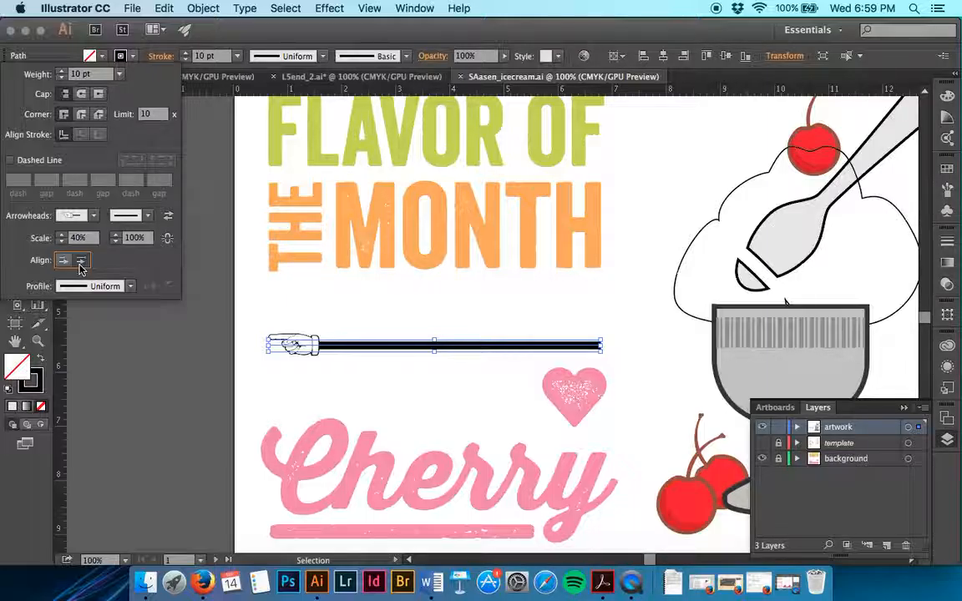
{"action": "left_click", "coordinate": [168, 216]}
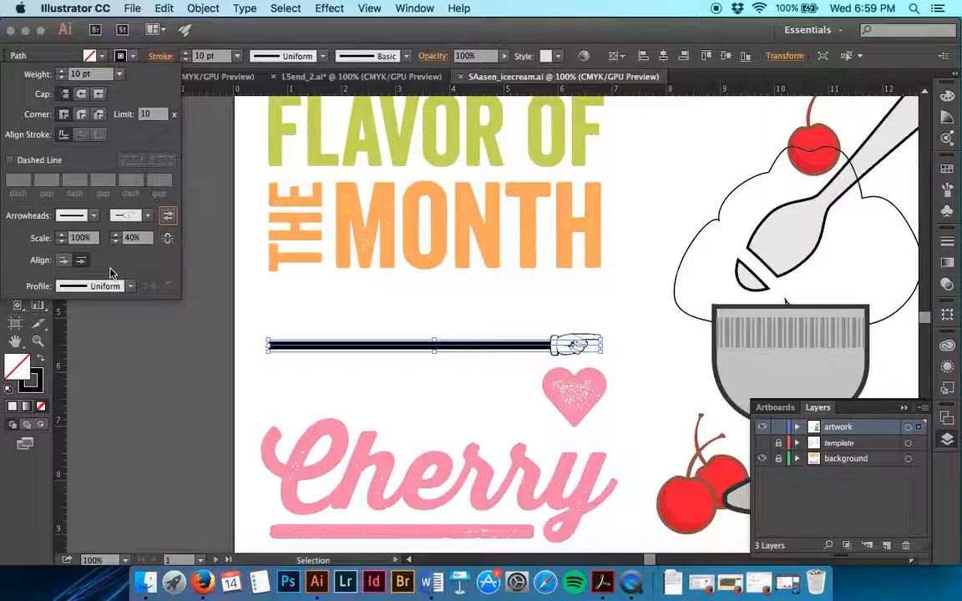
- Apply a solid feathered-tail arrowhead with a notched back to the start of the black pointing-hand line
{"action": "left_click", "coordinate": [92, 216]}
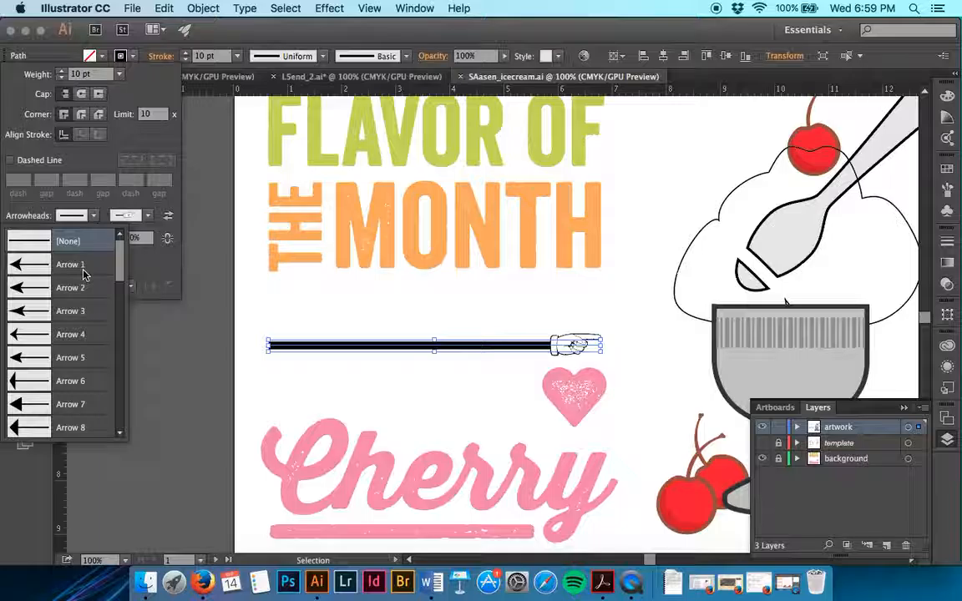
{"action": "scroll", "coordinate": [76, 332], "scroll_direction": "down", "scroll_amount": 3}
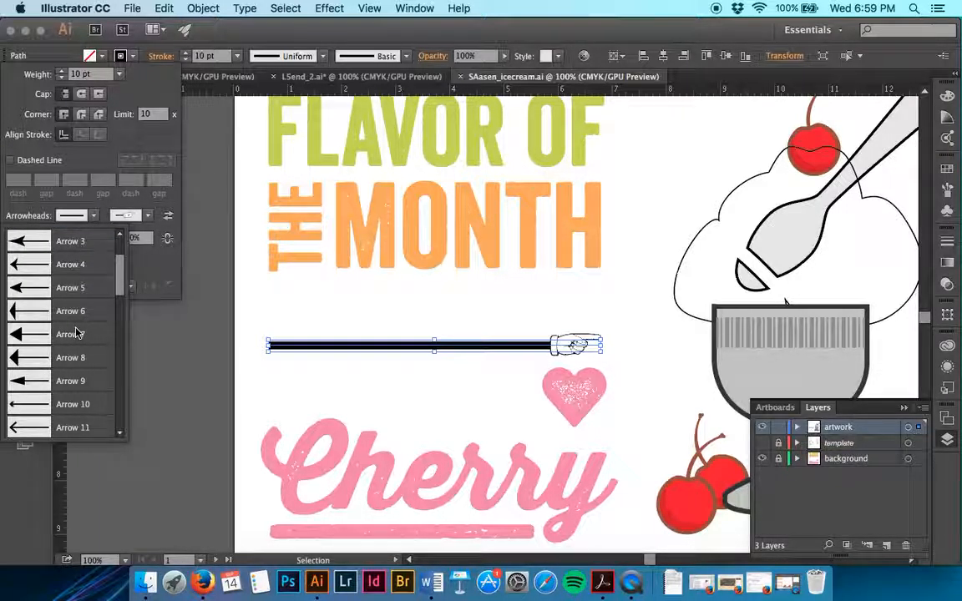
{"action": "scroll", "coordinate": [75, 333], "scroll_direction": "down", "scroll_amount": 6}
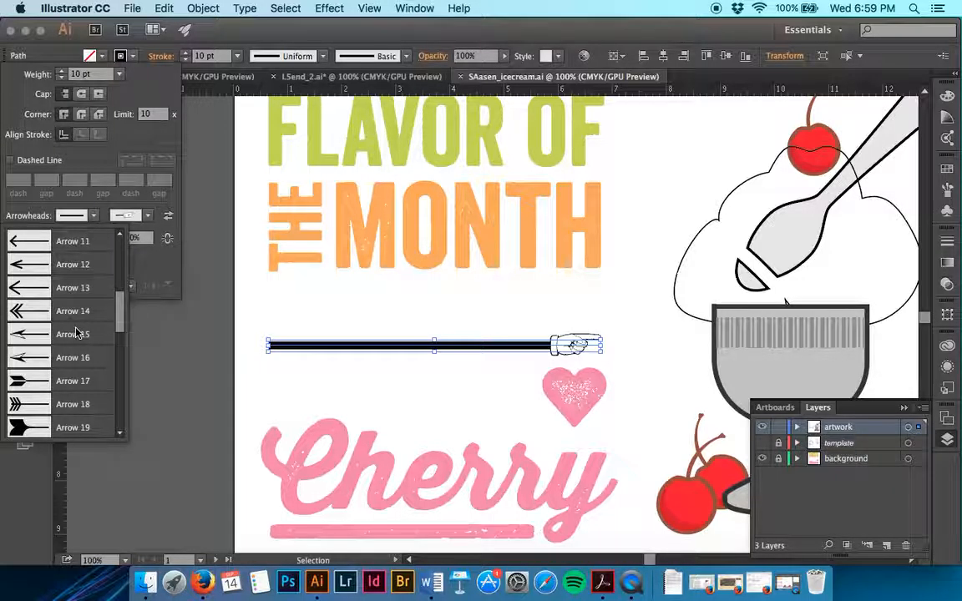
{"action": "left_click", "coordinate": [69, 338]}
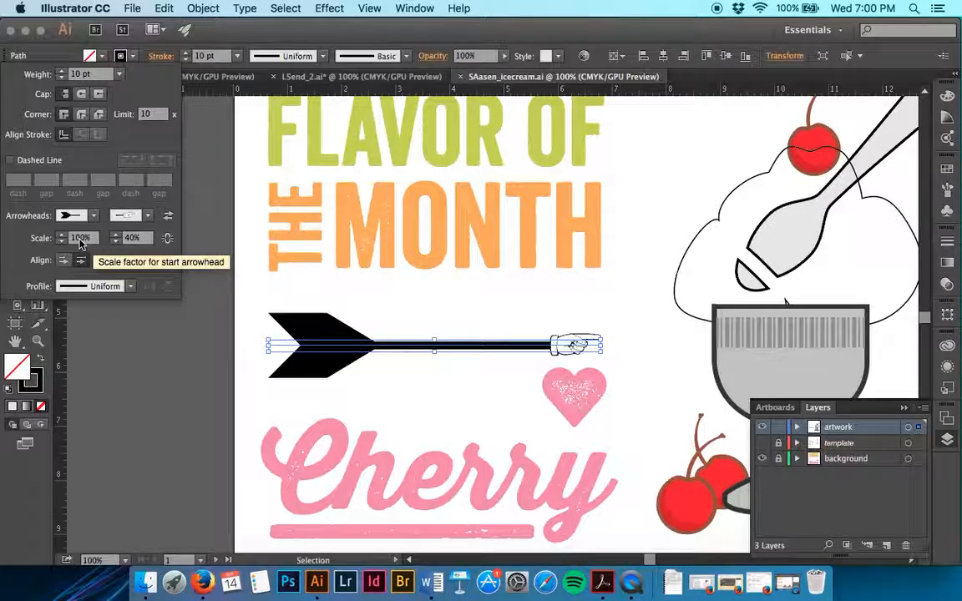
- Set the scale of the feathered start arrowhead to 30% and the pointing-hand end arrowhead to 40%
{"action": "left_click", "coordinate": [167, 237]}
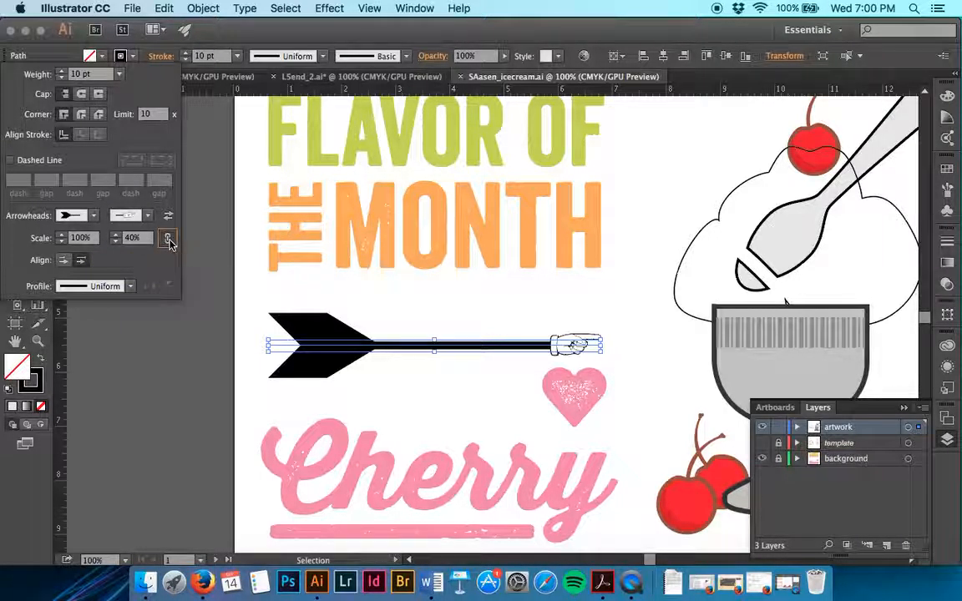
{"action": "left_click_drag", "start_coordinate": [83, 239], "coordinate": [39, 240]}
{"action": "type", "text": "40"}
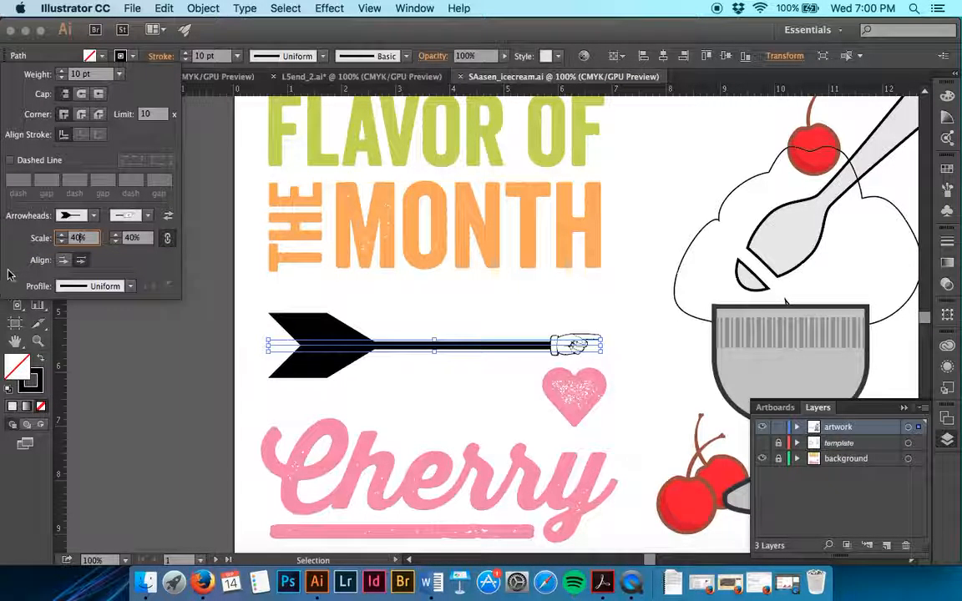
{"action": "key", "text": "Tab"}
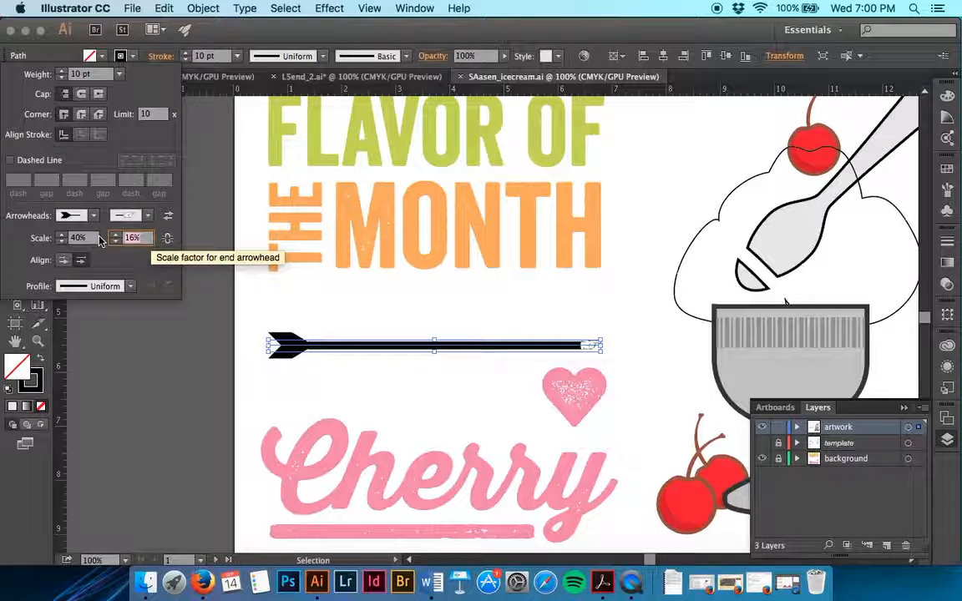
{"action": "type", "text": "40"}
{"action": "key", "text": "Tab"}
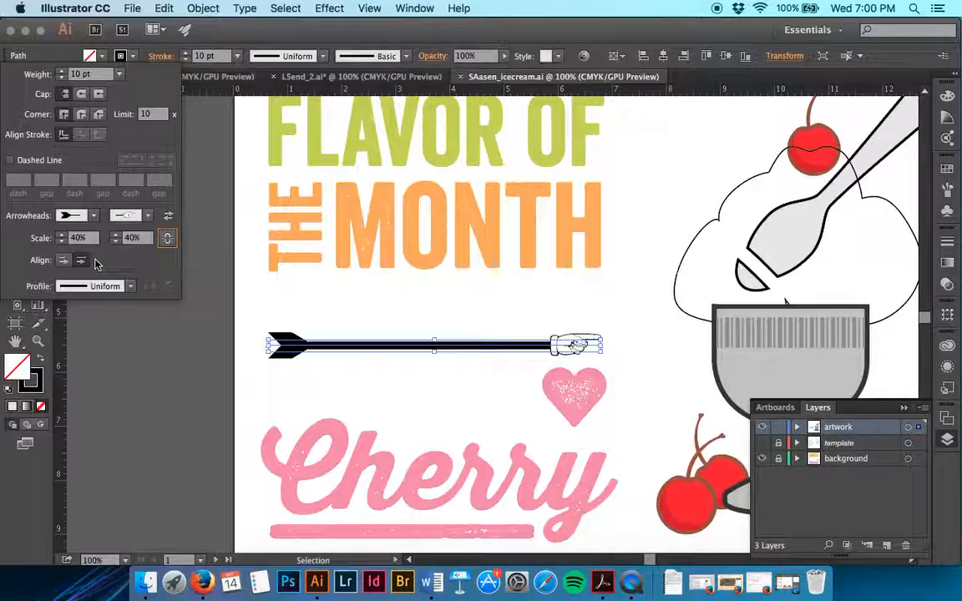
{"action": "left_click", "coordinate": [78, 240]}
{"action": "type", "text": "30"}
{"action": "key", "text": "Tab"}
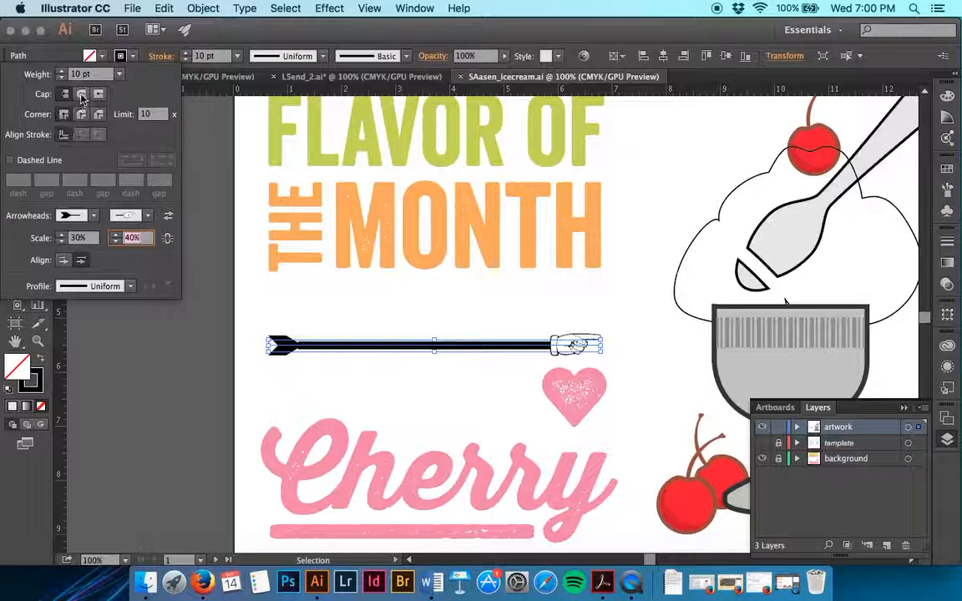
- Set the stroke weight of the pointing-hand line to 50 pt, keeping both chosen arrowheads
{"action": "left_click", "coordinate": [60, 75]}
{"action": "type", "text": "50"}
{"action": "key", "text": "Tab"}
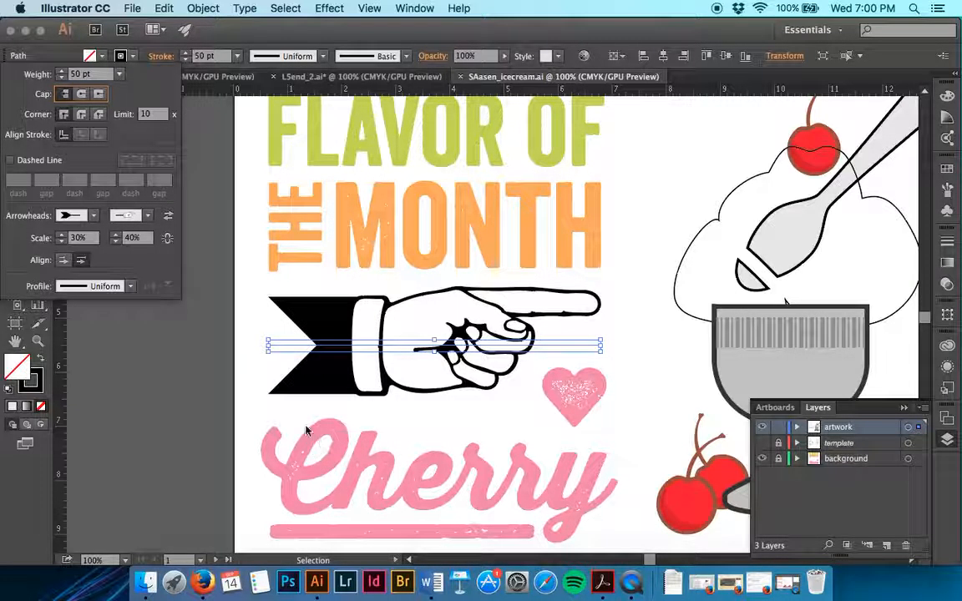
{"action": "left_click", "coordinate": [93, 215]}
{"action": "left_click", "coordinate": [94, 216]}
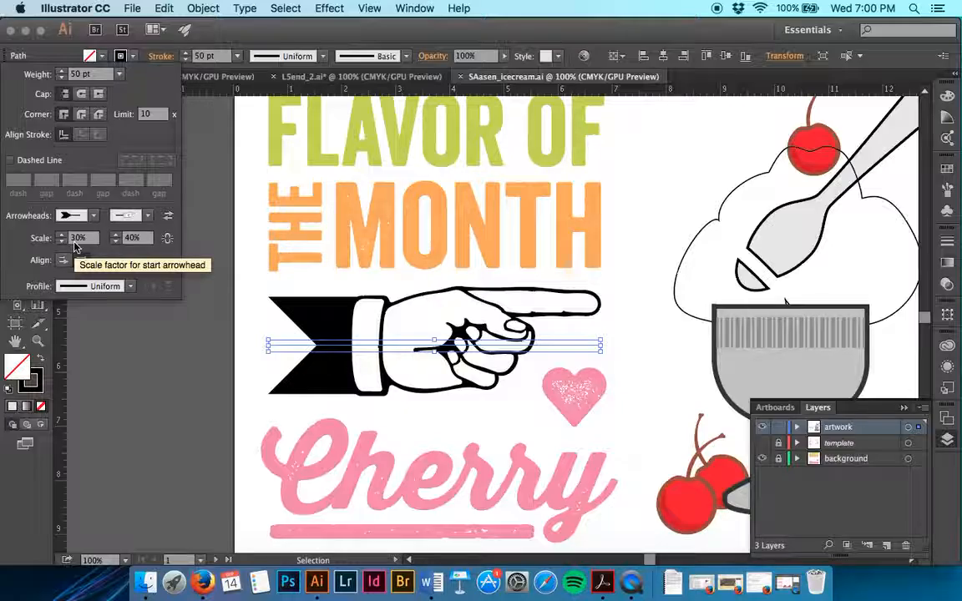
{"action": "left_click", "coordinate": [146, 215]}
{"action": "left_click", "coordinate": [147, 215]}
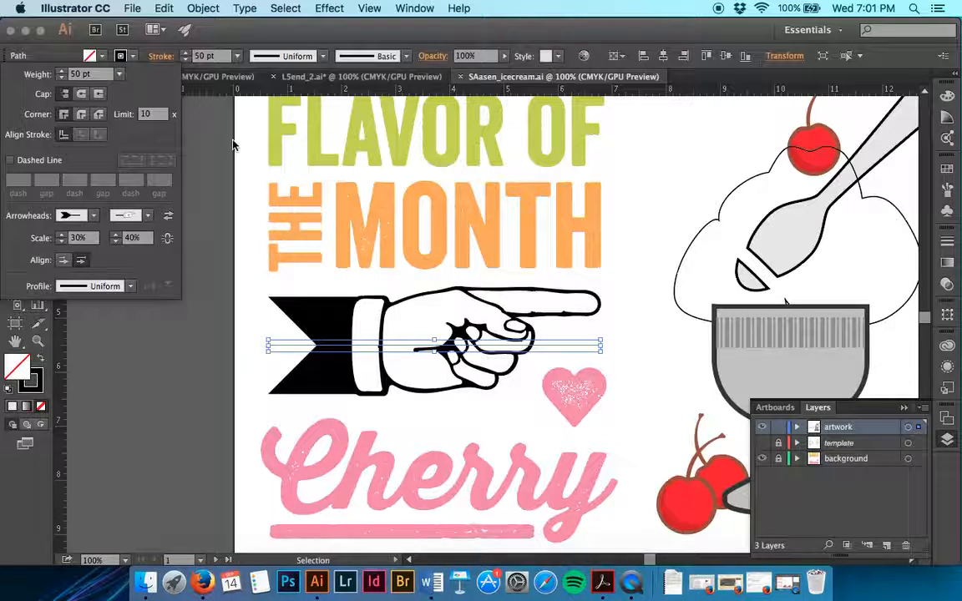
- Recolor the pointing-hand arrow's stroke with the brown swatch
{"action": "left_click", "coordinate": [132, 56]}
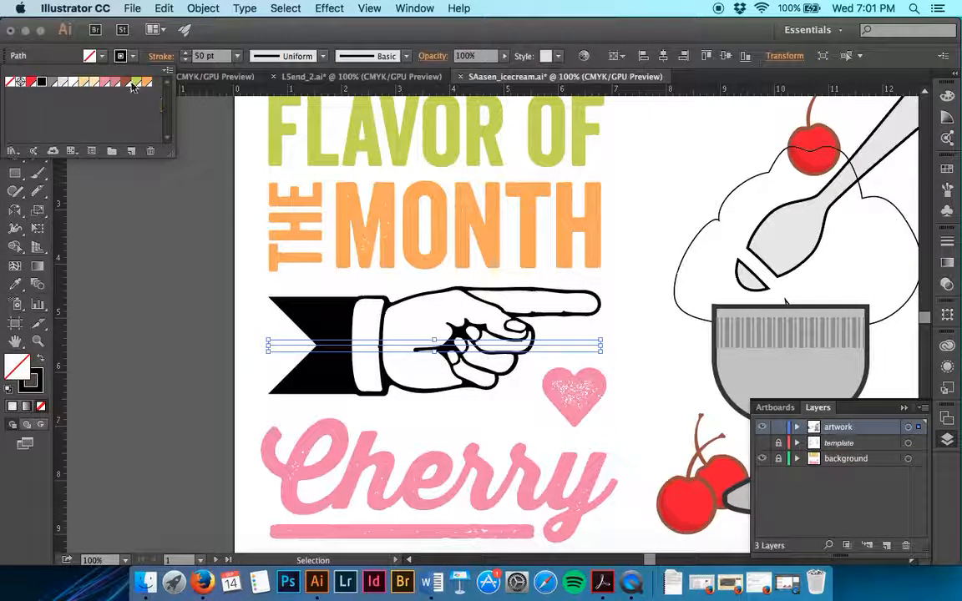
{"action": "left_click", "coordinate": [128, 84]}
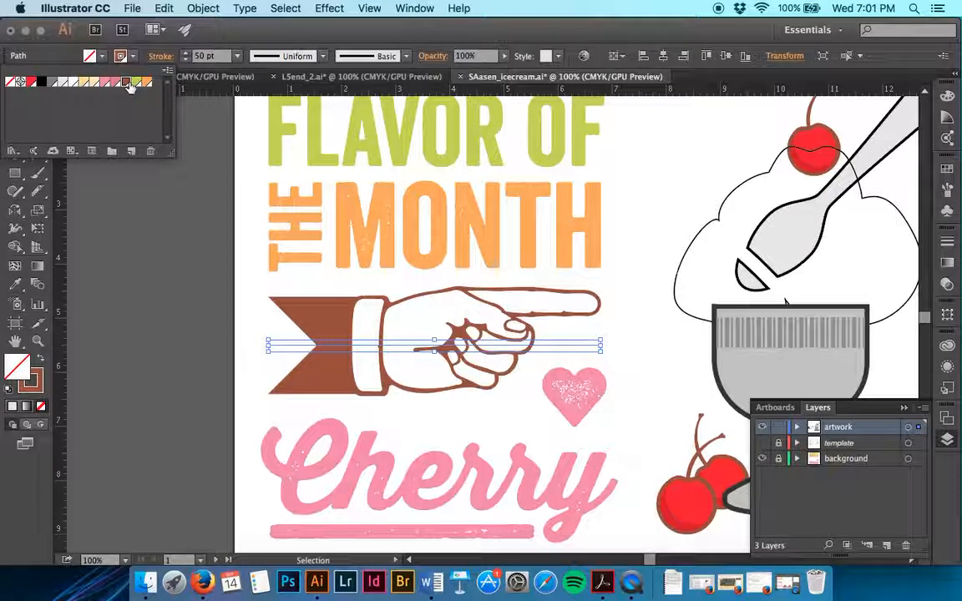
{"action": "left_click", "coordinate": [183, 284]}
- Replace the Shaper tool with the Pencil tool in its tool group, and return to the Selection tool
{"action": "scroll", "coordinate": [183, 285], "scroll_direction": "right", "scroll_amount": 2}
{"action": "scroll", "coordinate": [183, 286], "scroll_direction": "right", "scroll_amount": 4}
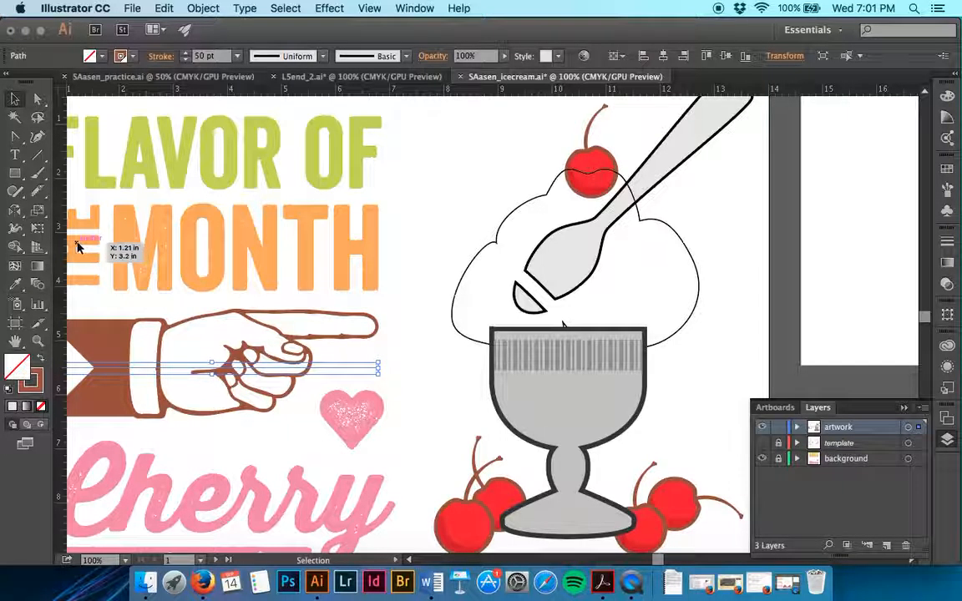
{"action": "left_click", "coordinate": [37, 177]}
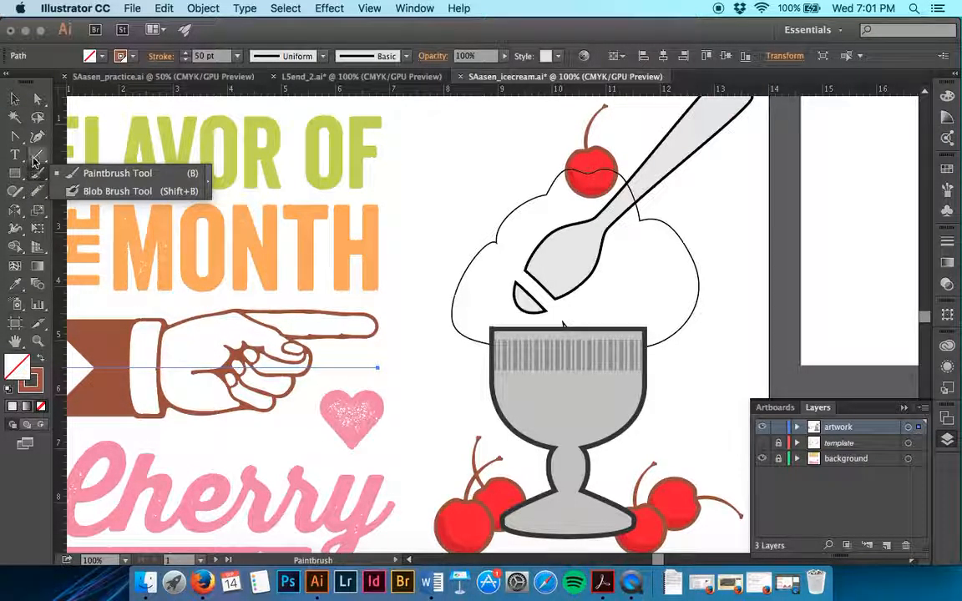
{"action": "left_click", "coordinate": [20, 190]}
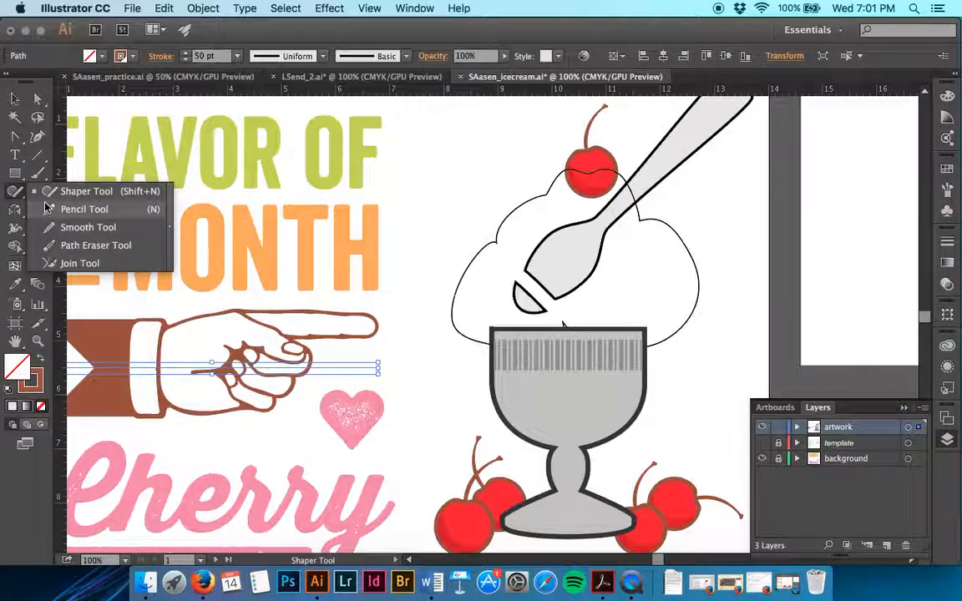
{"action": "left_click", "coordinate": [48, 208]}
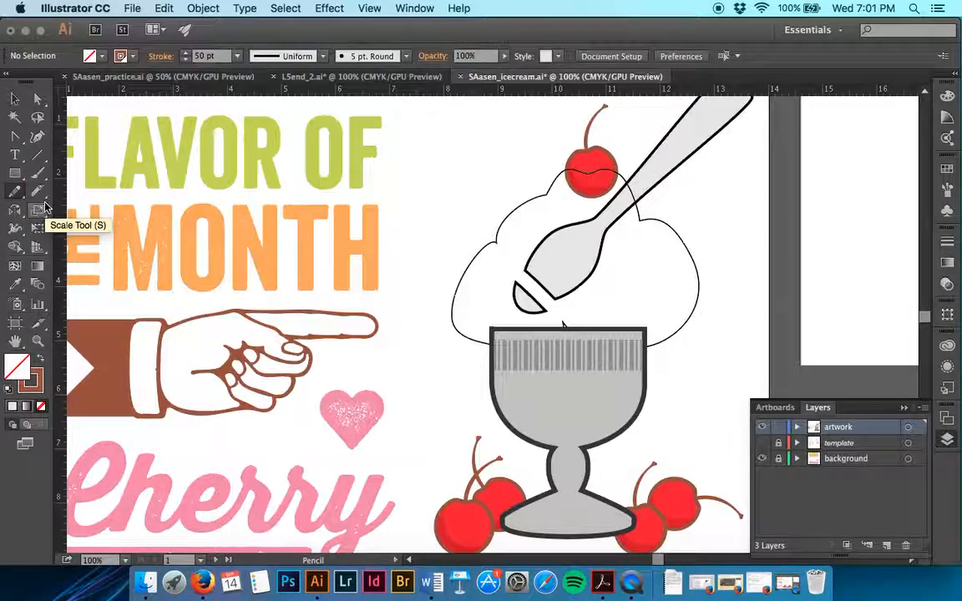
{"action": "left_click", "coordinate": [19, 106]}
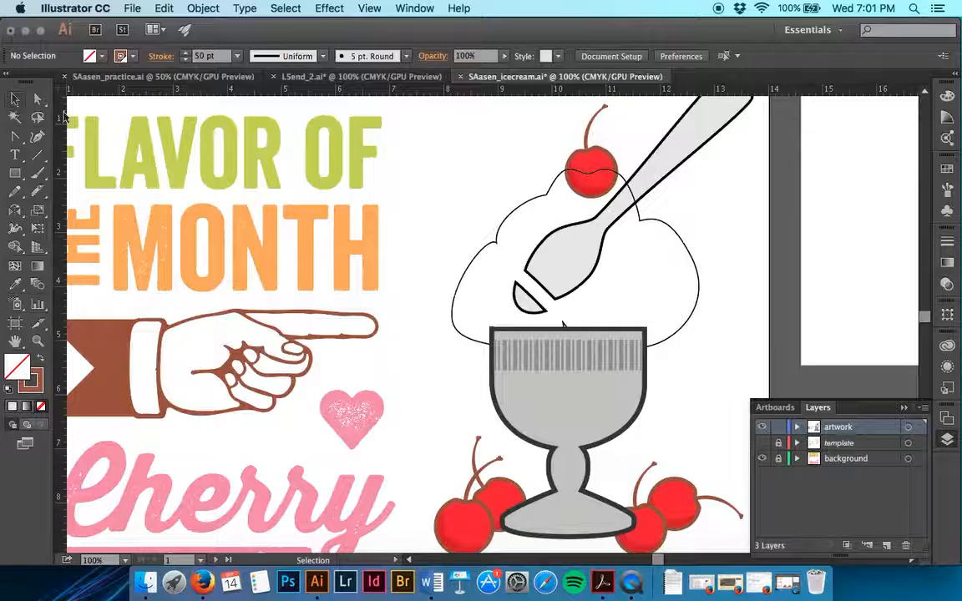
- Select the ice cream scoop outline above the dish and set its stroke weight to 6 pt
{"action": "left_click", "coordinate": [696, 321]}
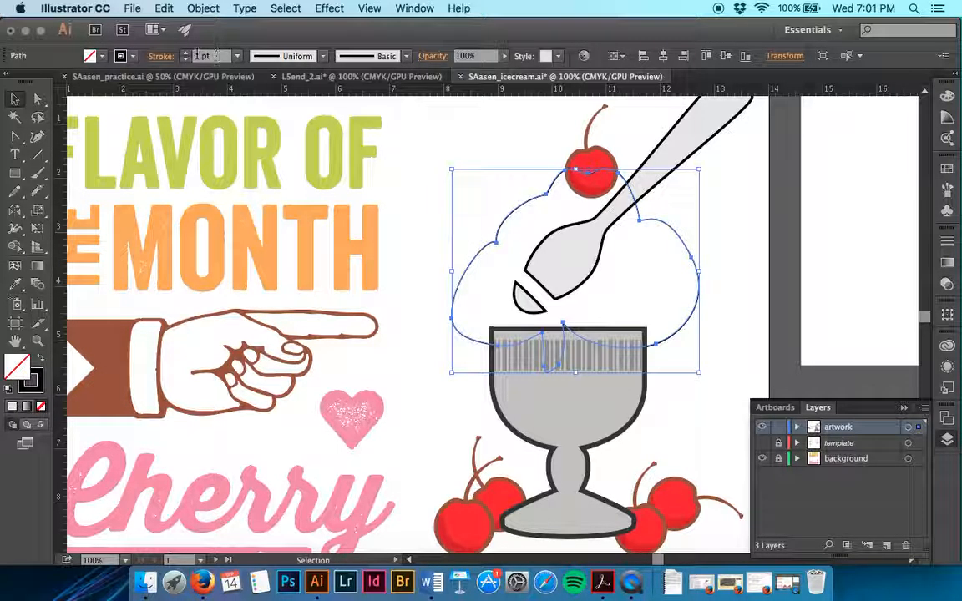
{"action": "left_click", "coordinate": [187, 54]}
{"action": "left_click", "coordinate": [187, 53]}
{"action": "left_click", "coordinate": [187, 53]}
{"action": "left_click", "coordinate": [187, 54]}
{"action": "left_click", "coordinate": [187, 54]}
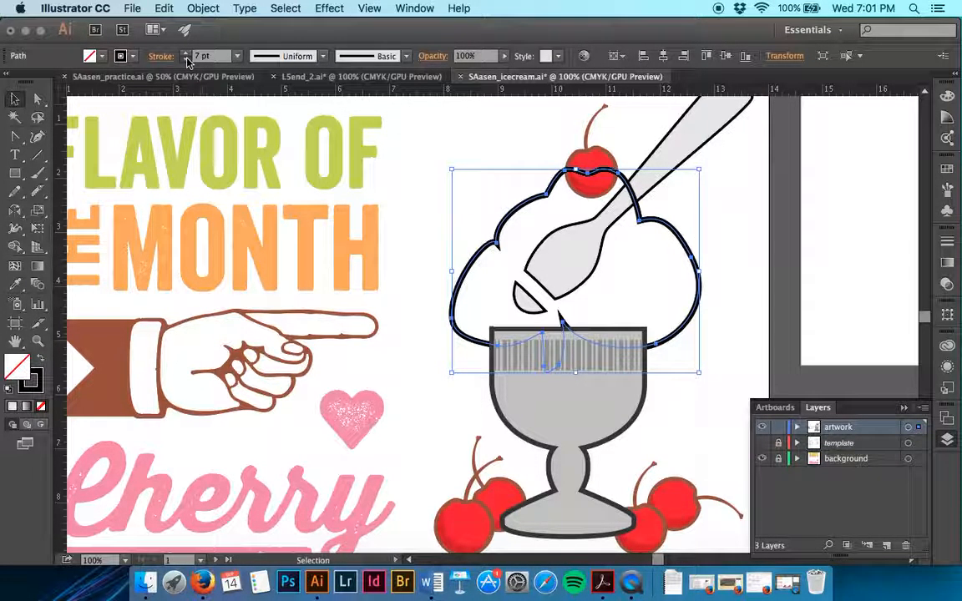
{"action": "left_click", "coordinate": [187, 59]}
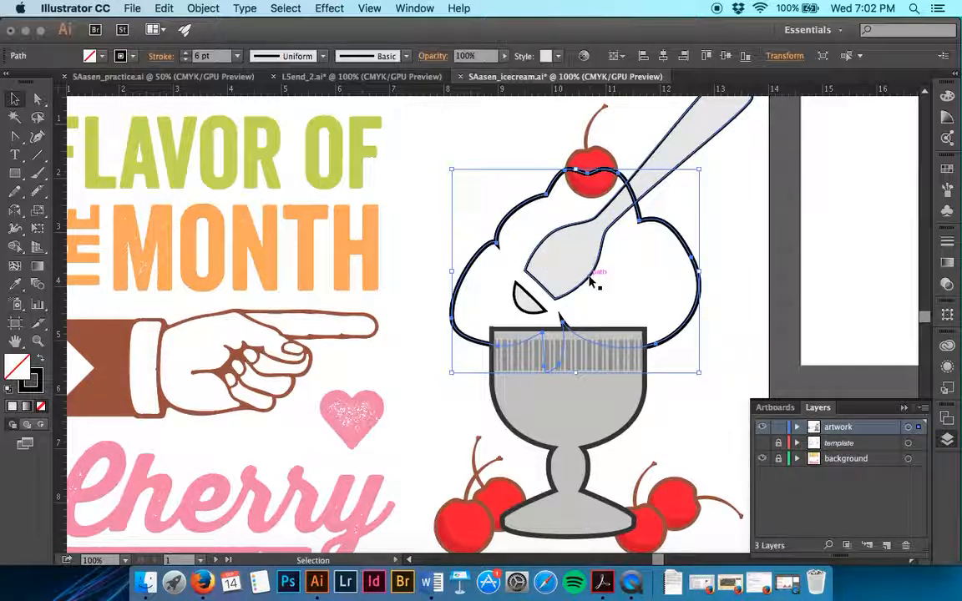
- Send the spoon to the back, behind the ice cream outline, and deselect it
{"action": "left_click", "coordinate": [738, 208]}
{"action": "left_click", "coordinate": [699, 161]}
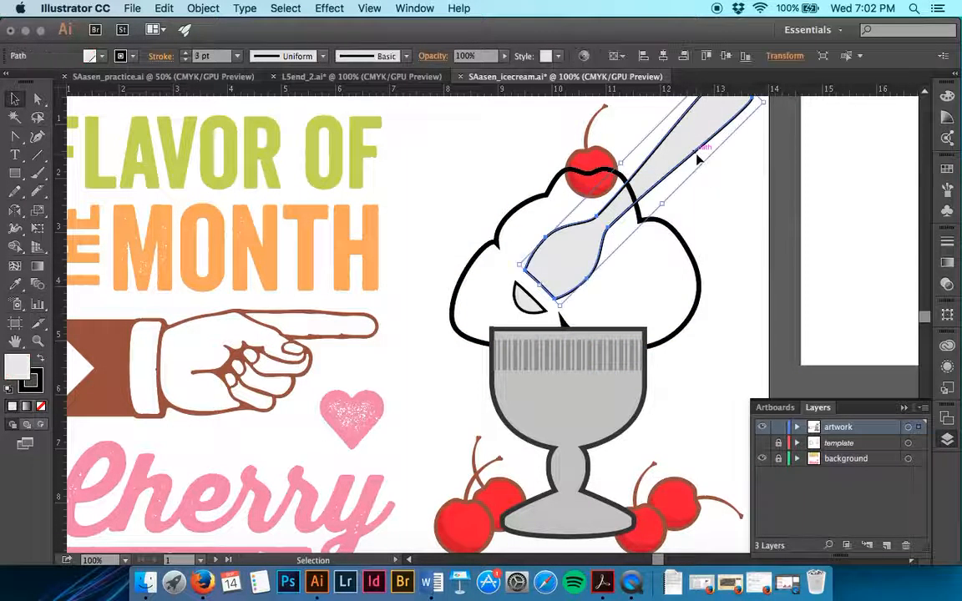
{"action": "left_click", "coordinate": [163, 7]}
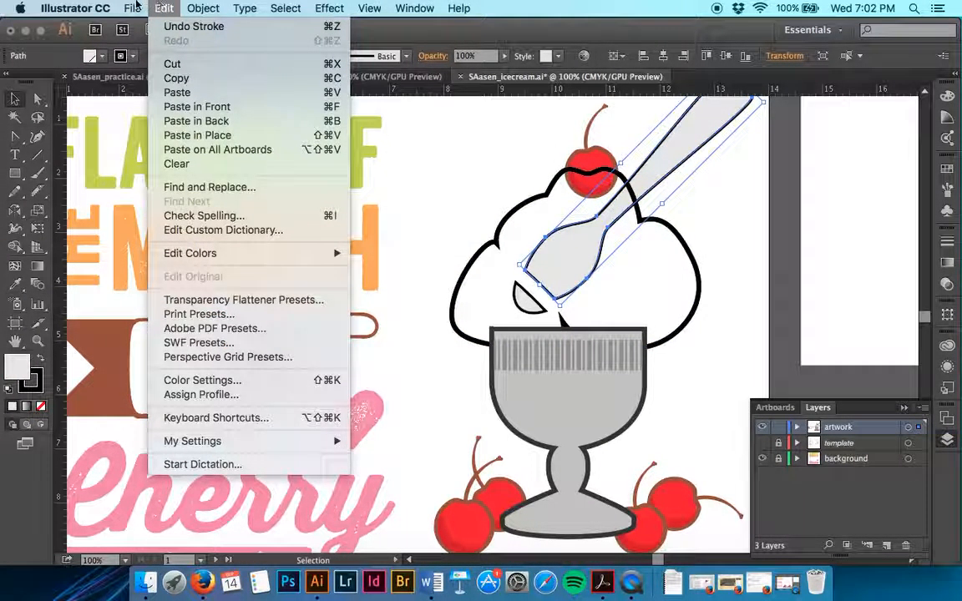
{"action": "mouse_move", "coordinate": [203, 8]}
{"action": "mouse_move", "coordinate": [215, 41]}
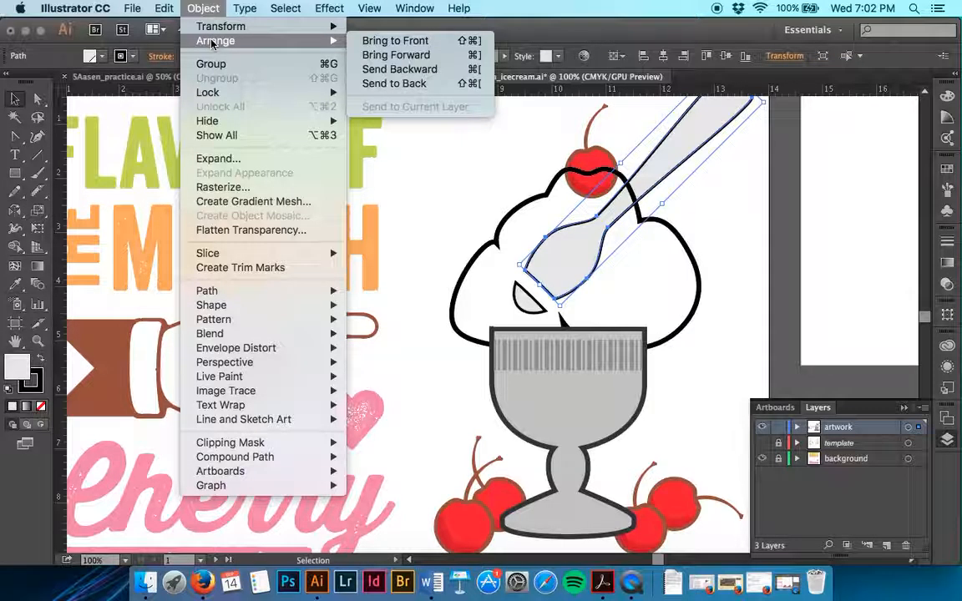
{"action": "left_click", "coordinate": [380, 84]}
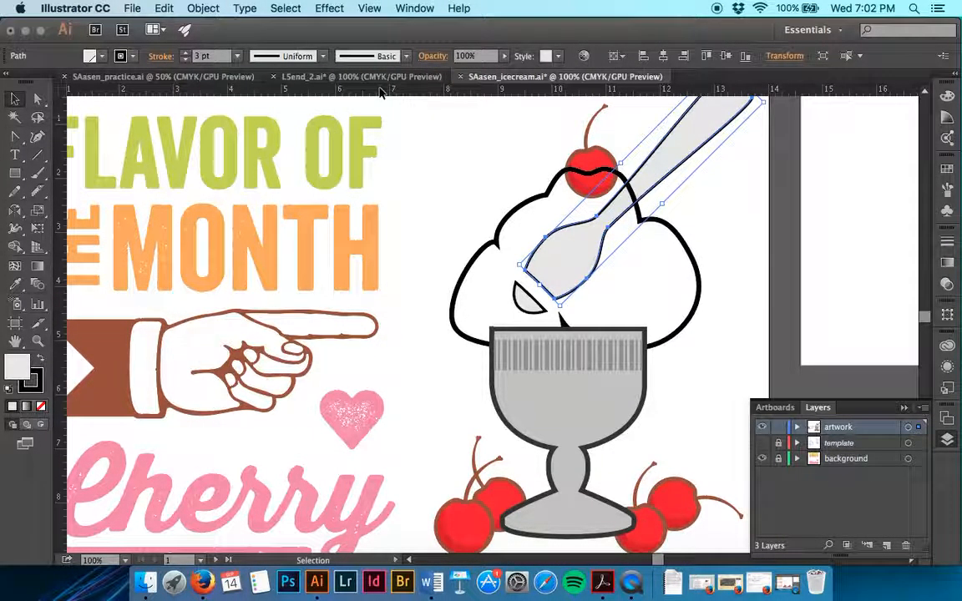
{"action": "left_click", "coordinate": [717, 223]}
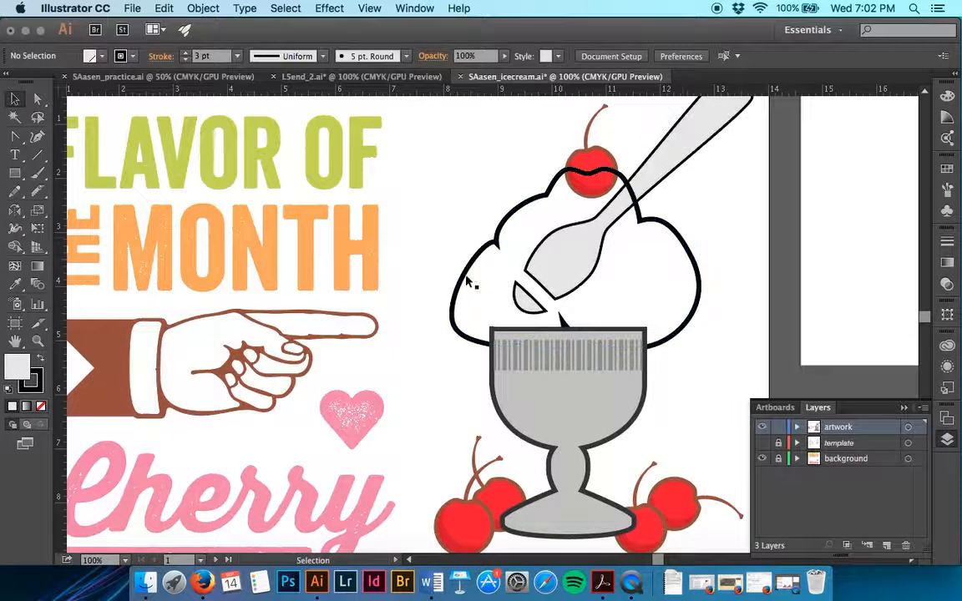
{"action": "double_click", "coordinate": [22, 197]}
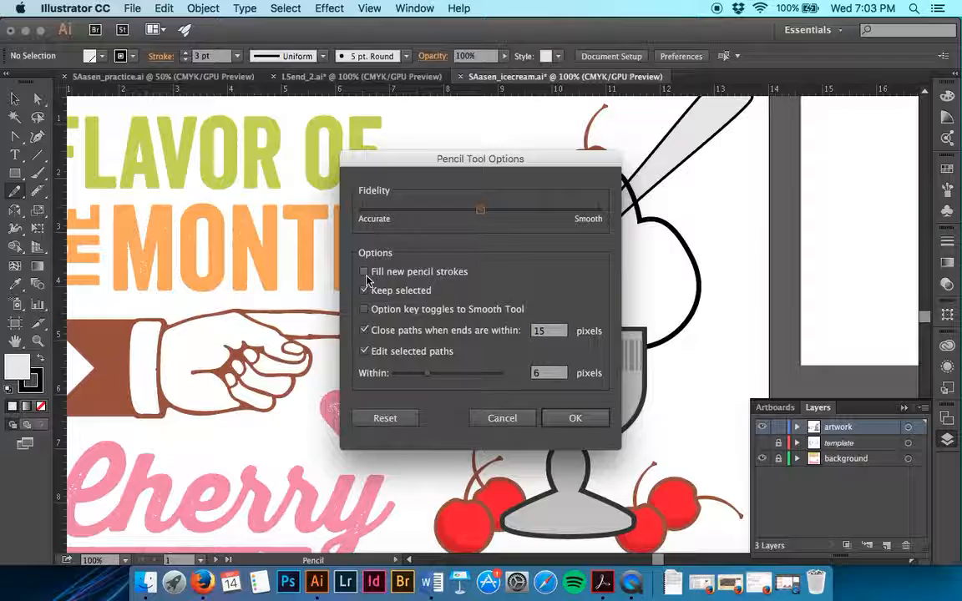
{"action": "left_click_drag", "start_coordinate": [433, 375], "coordinate": [469, 373]}
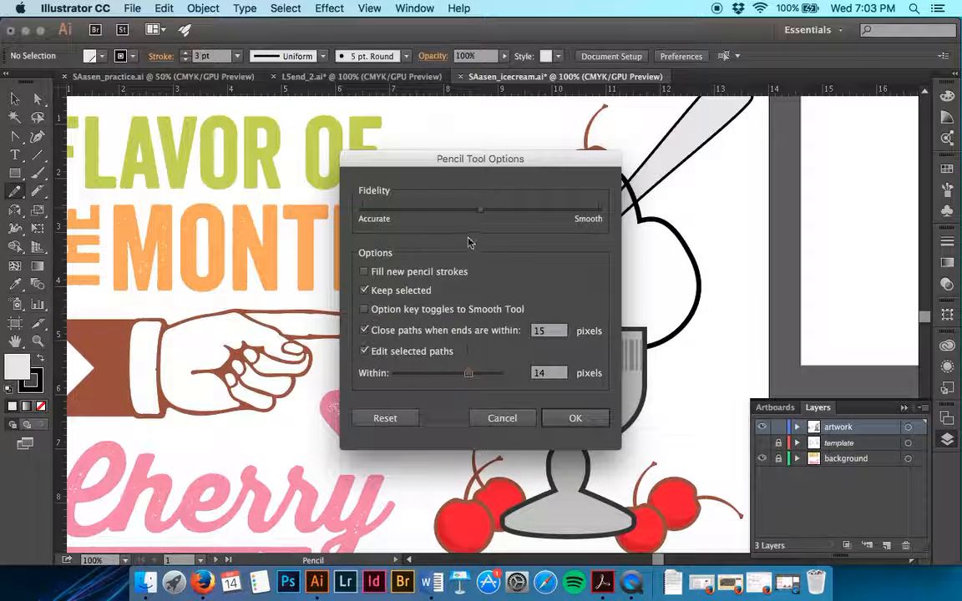
{"action": "left_click", "coordinate": [481, 209]}
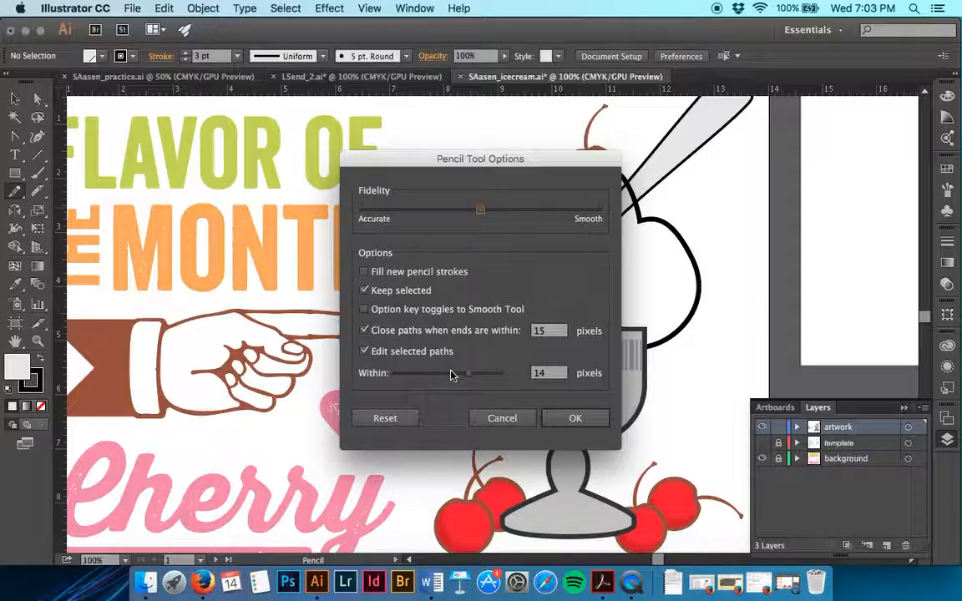
{"action": "left_click", "coordinate": [458, 8]}
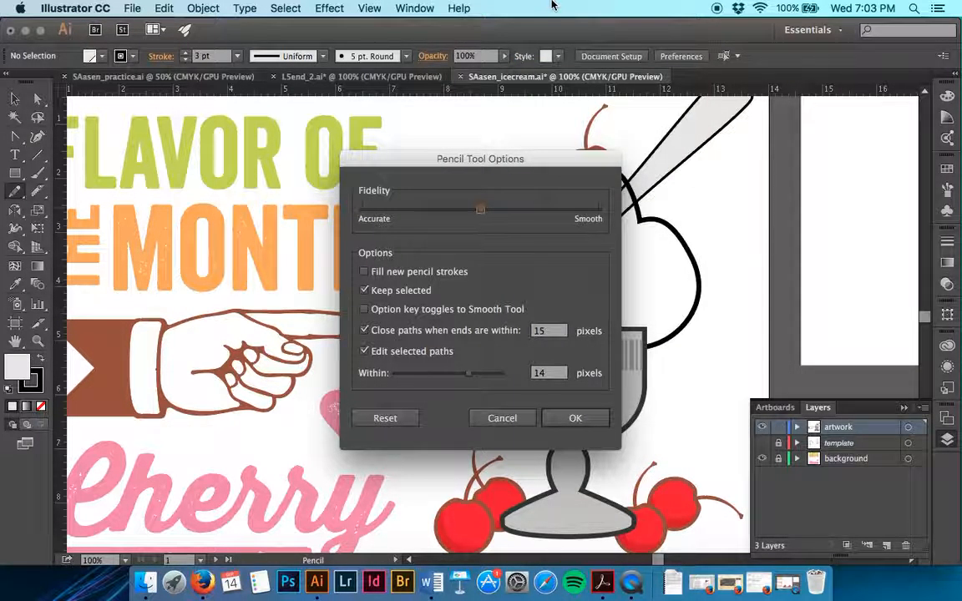
{"action": "left_click", "coordinate": [402, 419]}
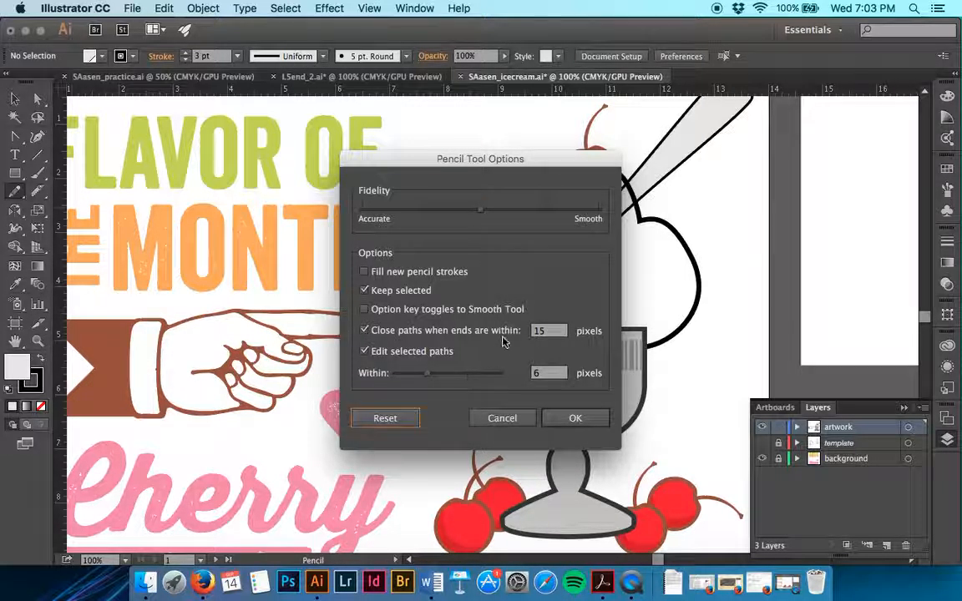
{"action": "left_click_drag", "start_coordinate": [483, 210], "coordinate": [541, 212]}
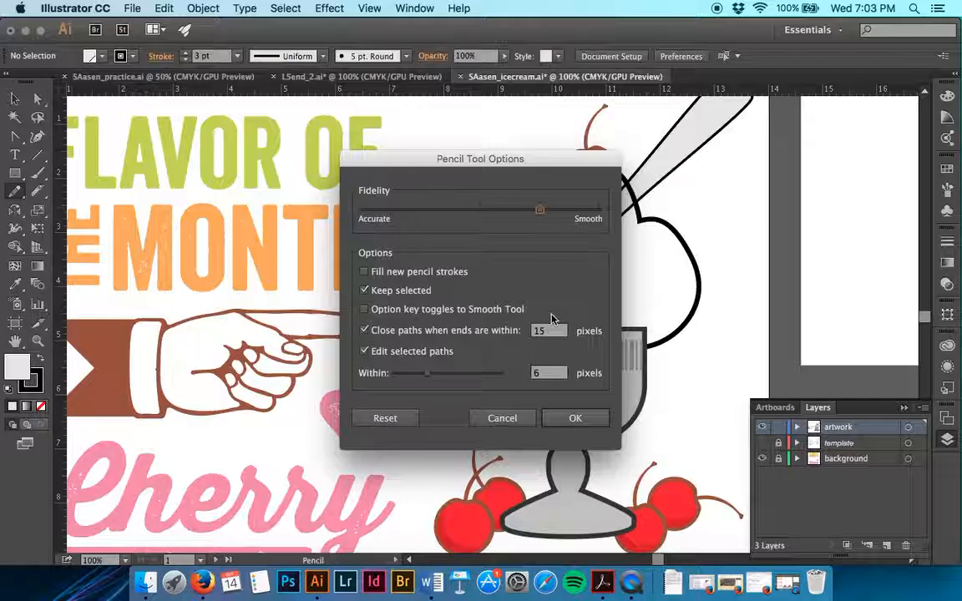
{"action": "left_click_drag", "start_coordinate": [539, 209], "coordinate": [597, 210]}
{"action": "left_click_drag", "start_coordinate": [598, 210], "coordinate": [543, 212]}
{"action": "left_click", "coordinate": [495, 422]}
- Set the Pencil tool's fidelity to fully Smooth and its distance for editing selected paths to 12 pixels
{"action": "left_click", "coordinate": [14, 191]}
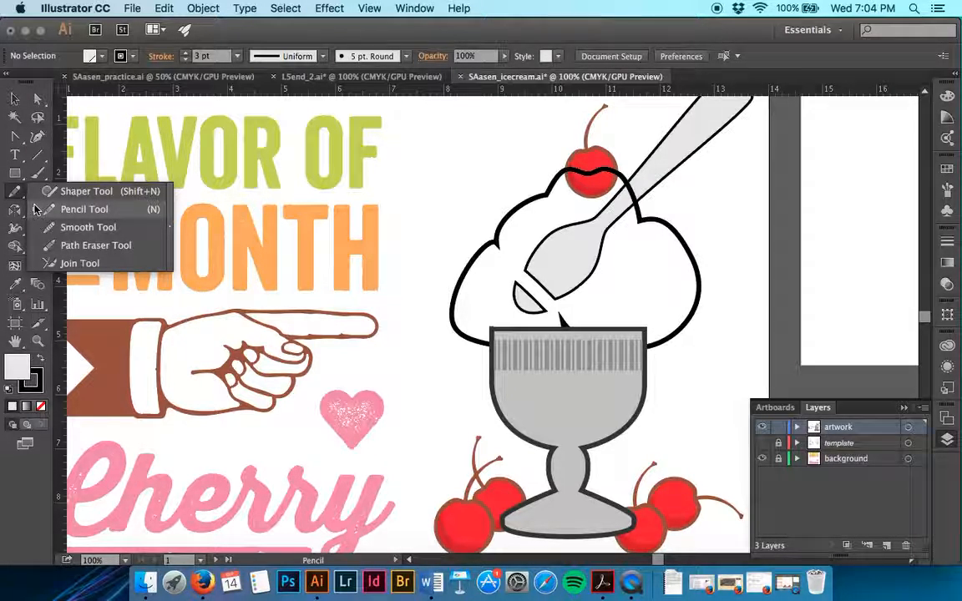
{"action": "left_click", "coordinate": [34, 209]}
{"action": "double_click", "coordinate": [22, 192]}
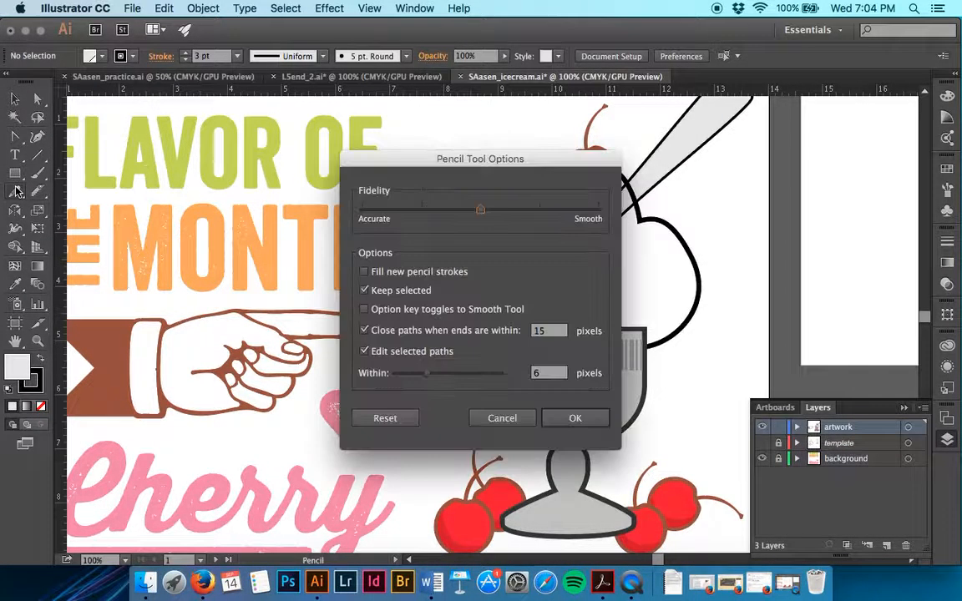
{"action": "left_click_drag", "start_coordinate": [480, 208], "coordinate": [595, 221]}
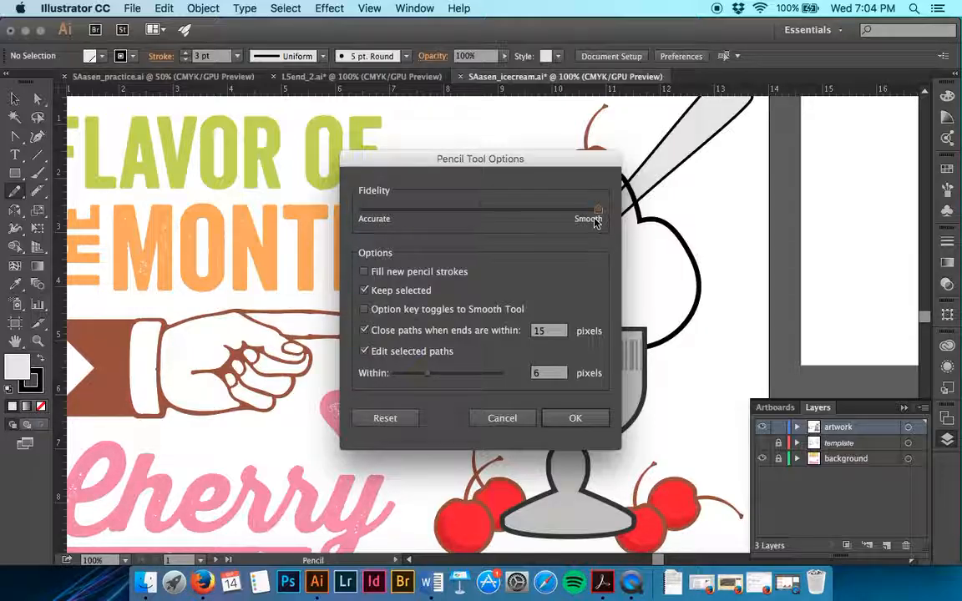
{"action": "left_click", "coordinate": [535, 374]}
{"action": "left_click", "coordinate": [364, 309]}
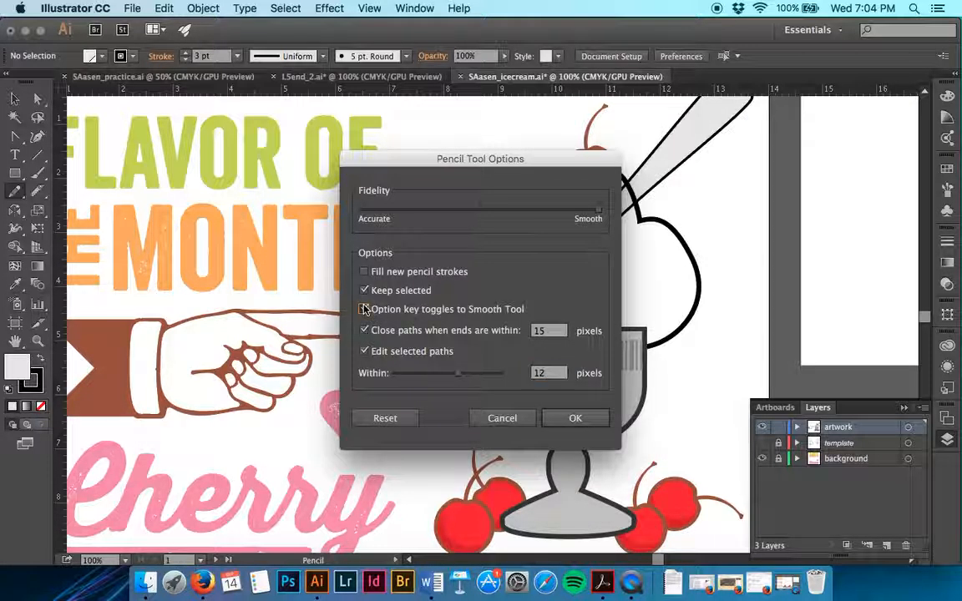
{"action": "left_click", "coordinate": [364, 309]}
{"action": "left_click", "coordinate": [364, 310]}
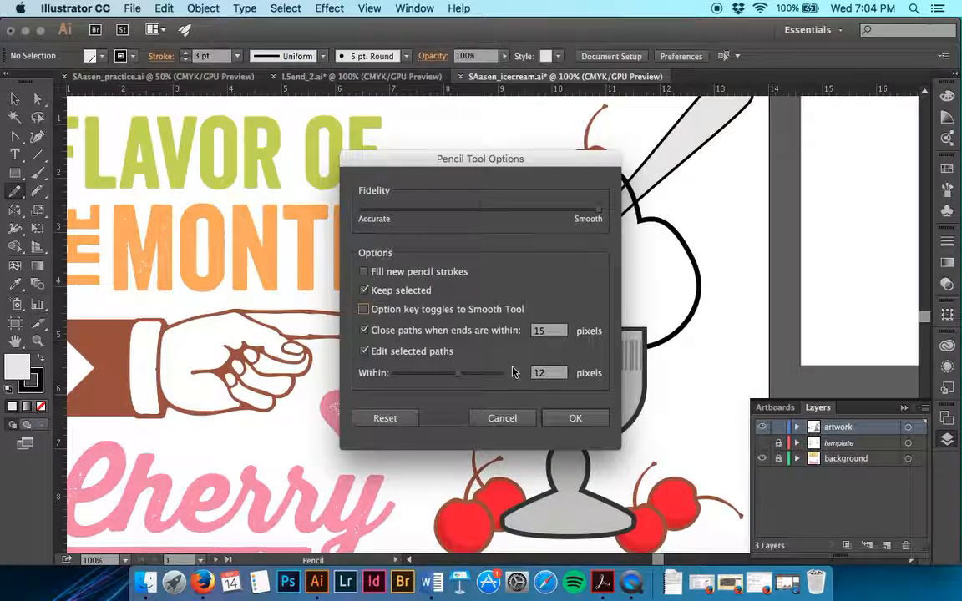
{"action": "left_click", "coordinate": [576, 418]}
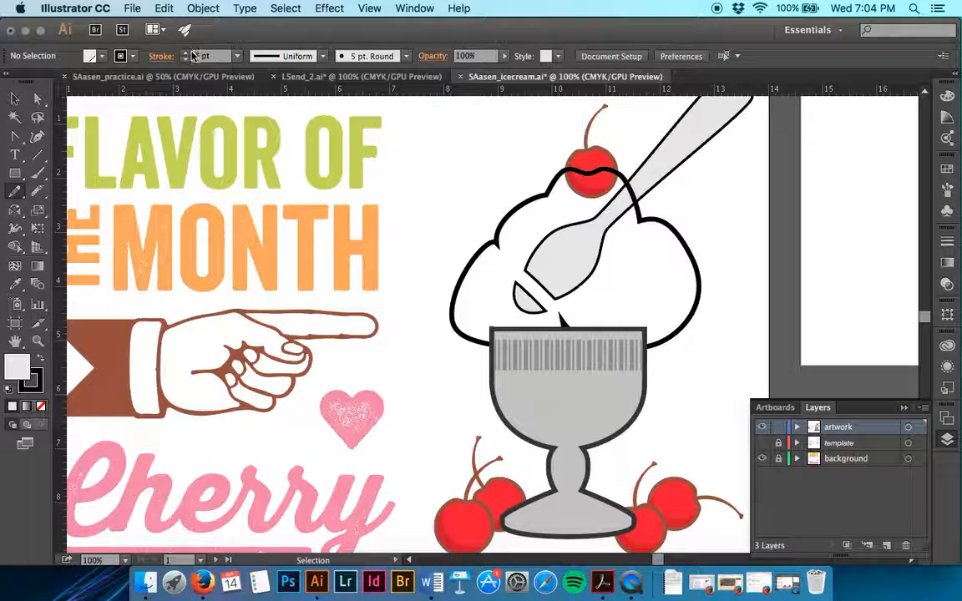
- Set the Pencil tool to draw with an 8 pt stroke and no fill
{"action": "left_click", "coordinate": [186, 53]}
{"action": "left_click", "coordinate": [186, 53]}
{"action": "left_click", "coordinate": [186, 53]}
{"action": "left_click", "coordinate": [186, 53]}
{"action": "left_click", "coordinate": [186, 53]}
{"action": "left_click", "coordinate": [41, 407]}
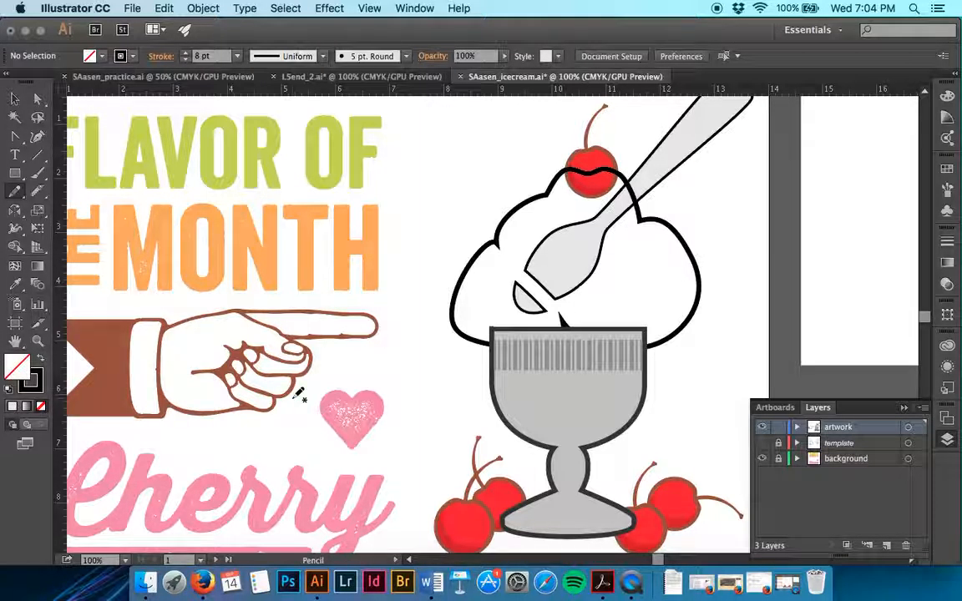
- Draw a curved pencil line along the upper edge of the spoon tip and color its stroke brown
{"action": "key", "text": "super+equal"}
{"action": "key", "text": "super+equal"}
{"action": "key", "text": "super+equal"}
{"action": "key", "text": "super+equal"}
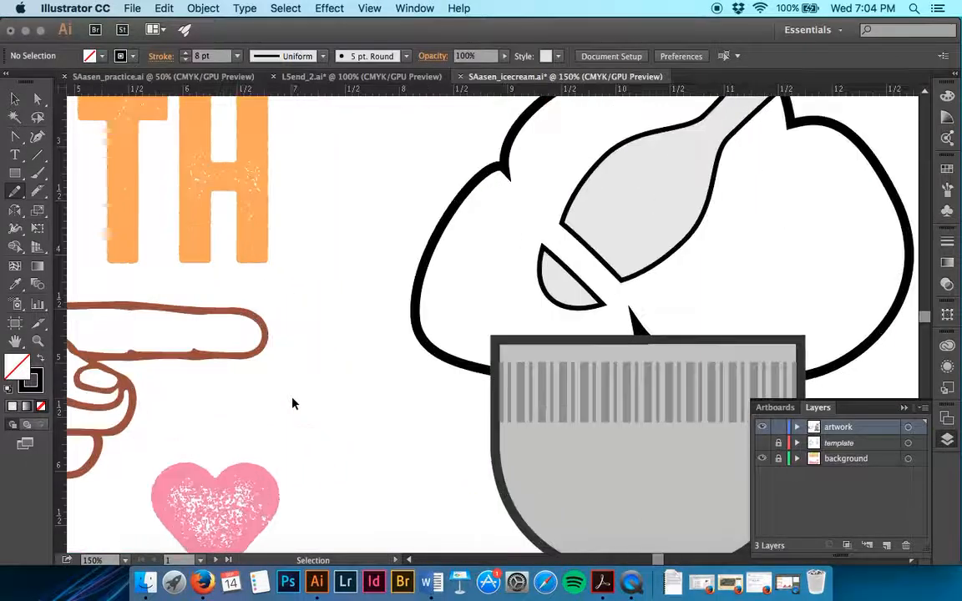
{"action": "scroll", "coordinate": [298, 394], "scroll_direction": "right", "scroll_amount": 5}
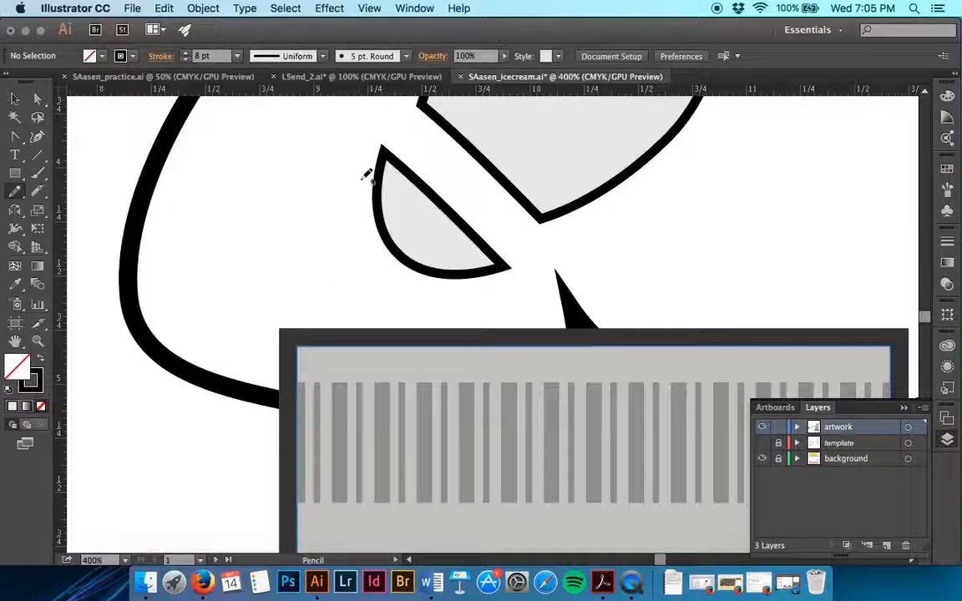
{"action": "mouse_move", "coordinate": [341, 134]}
{"action": "left_mouse_down"}
{"action": "mouse_move", "coordinate": [451, 205]}
{"action": "mouse_move", "coordinate": [492, 219]}
{"action": "mouse_move", "coordinate": [513, 255]}
{"action": "mouse_move", "coordinate": [522, 304]}
{"action": "left_mouse_up"}
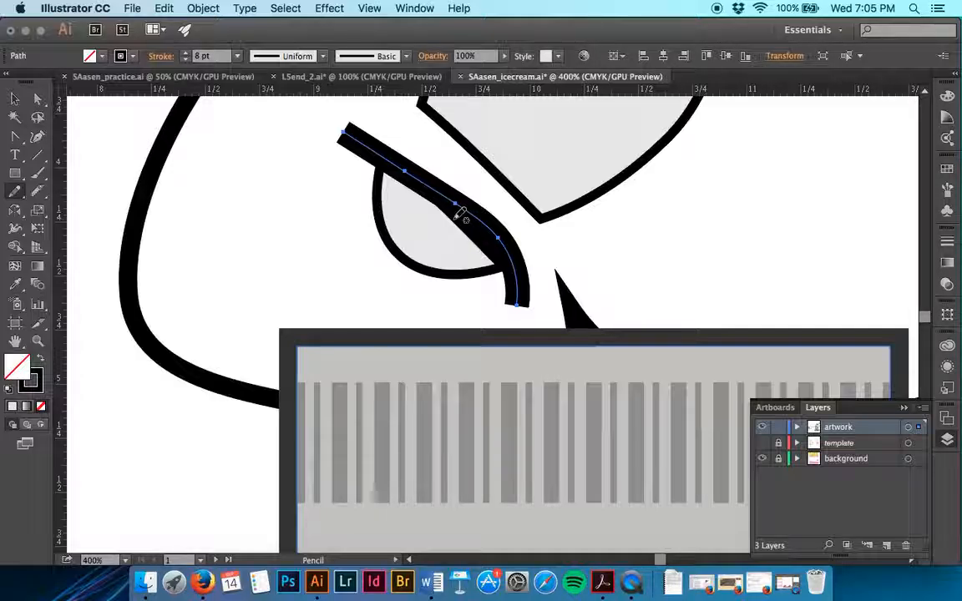
{"action": "left_click", "coordinate": [132, 56]}
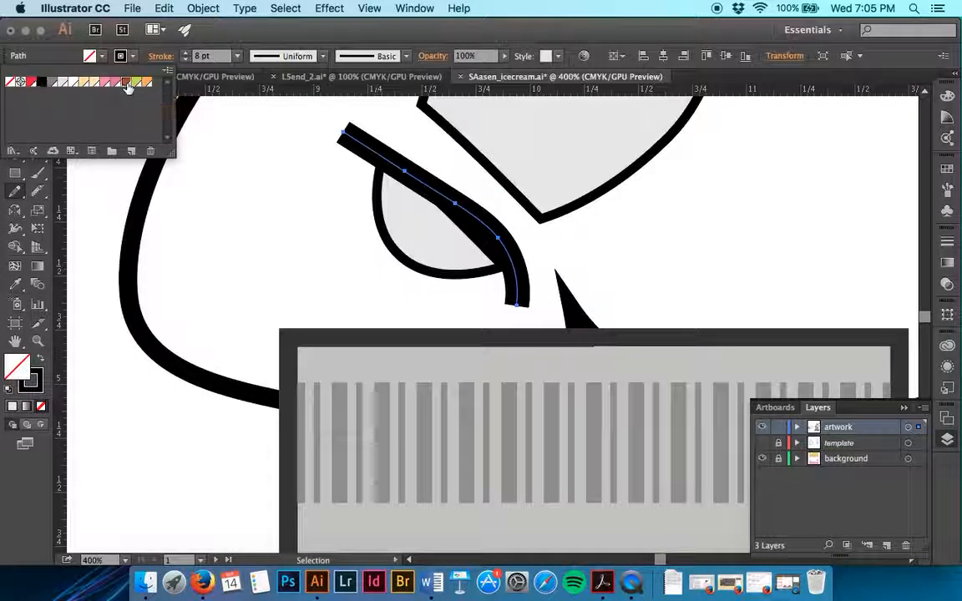
{"action": "left_click", "coordinate": [127, 85]}
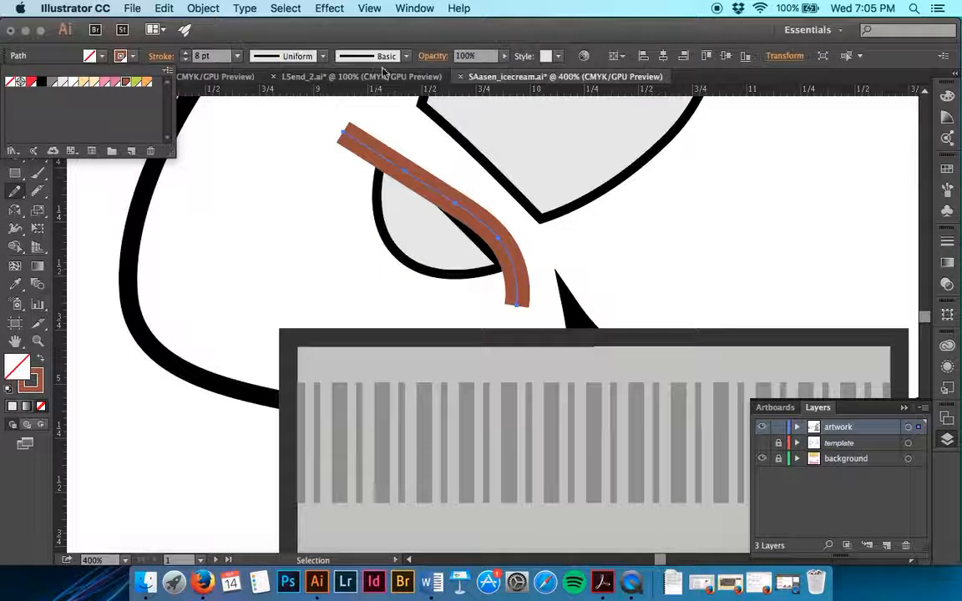
{"action": "left_click", "coordinate": [510, 79]}
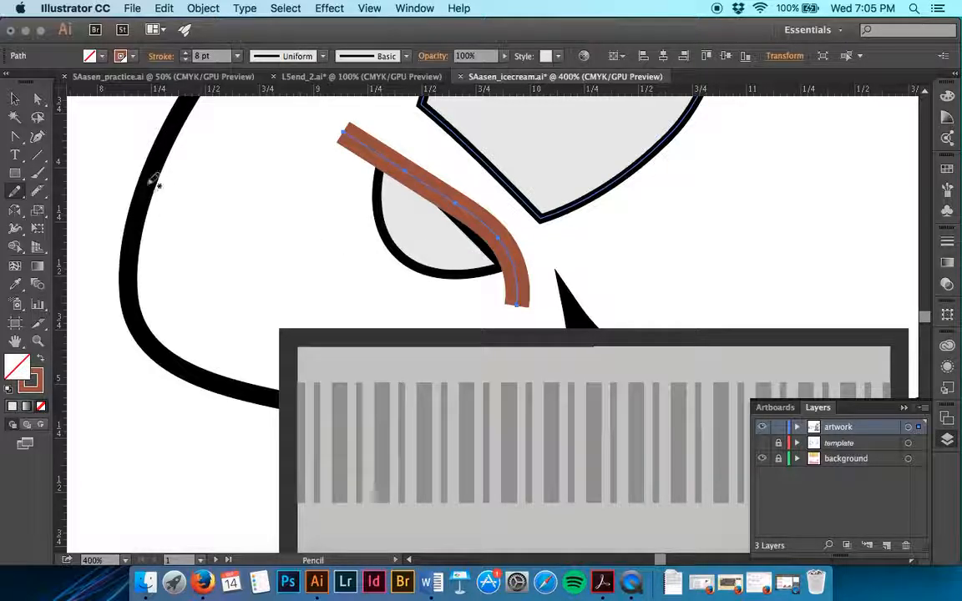
- Give the ice cream shape above the dish a brown stroke and a pink fill
{"action": "left_click", "coordinate": [14, 99]}
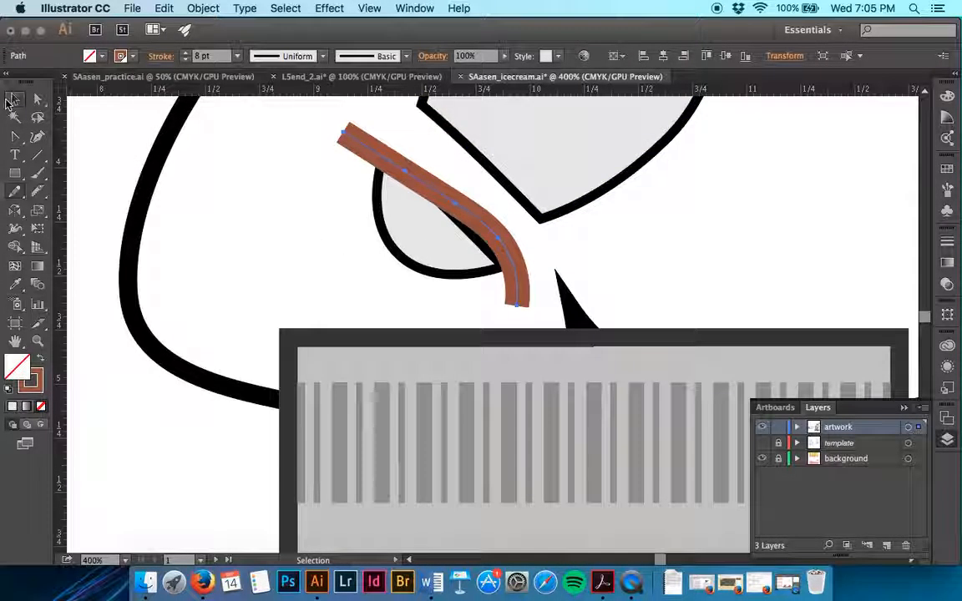
{"action": "left_click", "coordinate": [146, 196]}
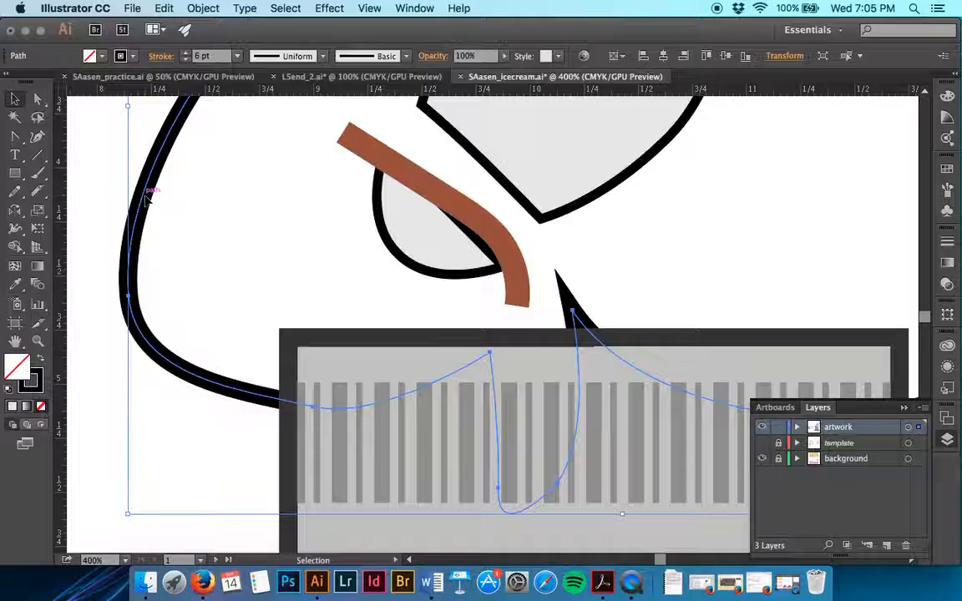
{"action": "left_click", "coordinate": [131, 57]}
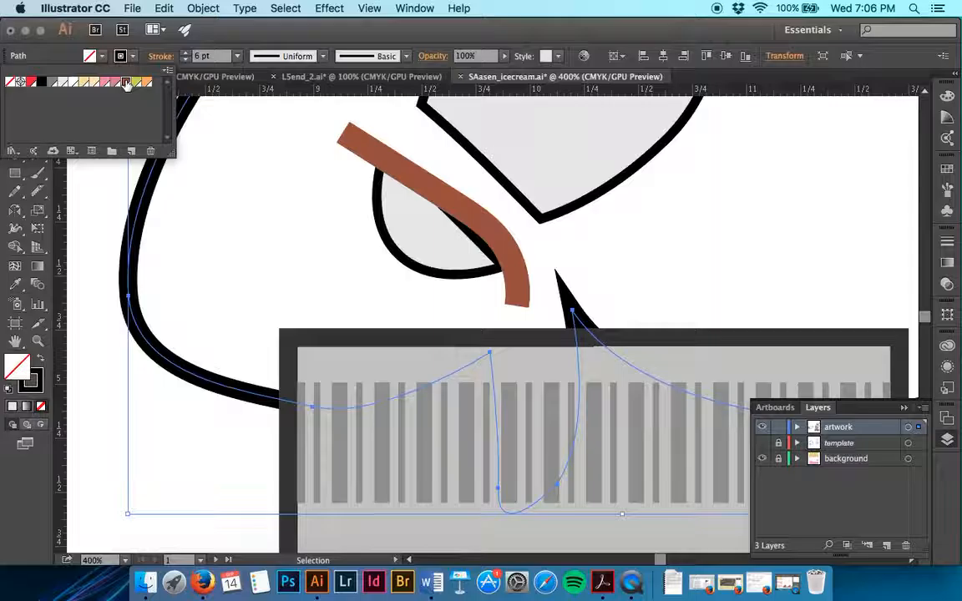
{"action": "left_click", "coordinate": [124, 82]}
{"action": "left_click", "coordinate": [134, 59]}
{"action": "left_click", "coordinate": [133, 59]}
{"action": "left_click", "coordinate": [132, 58]}
{"action": "left_click", "coordinate": [104, 58]}
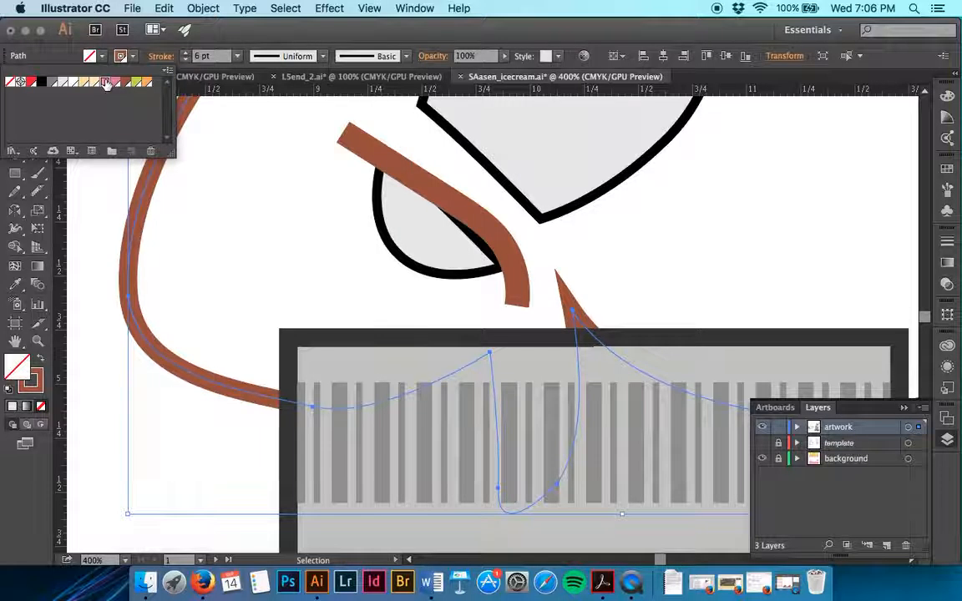
{"action": "left_click", "coordinate": [114, 83]}
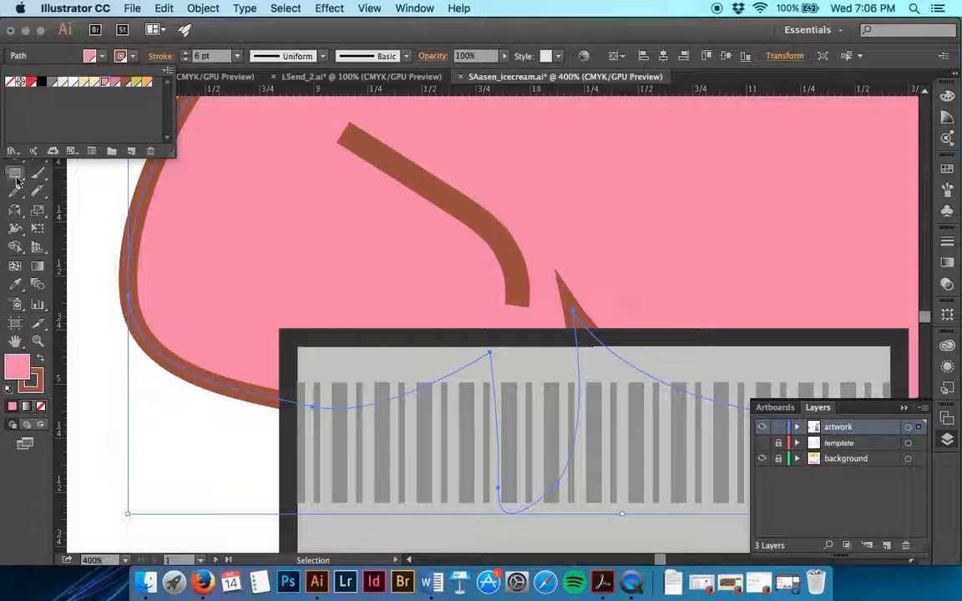
{"action": "left_click", "coordinate": [58, 183]}
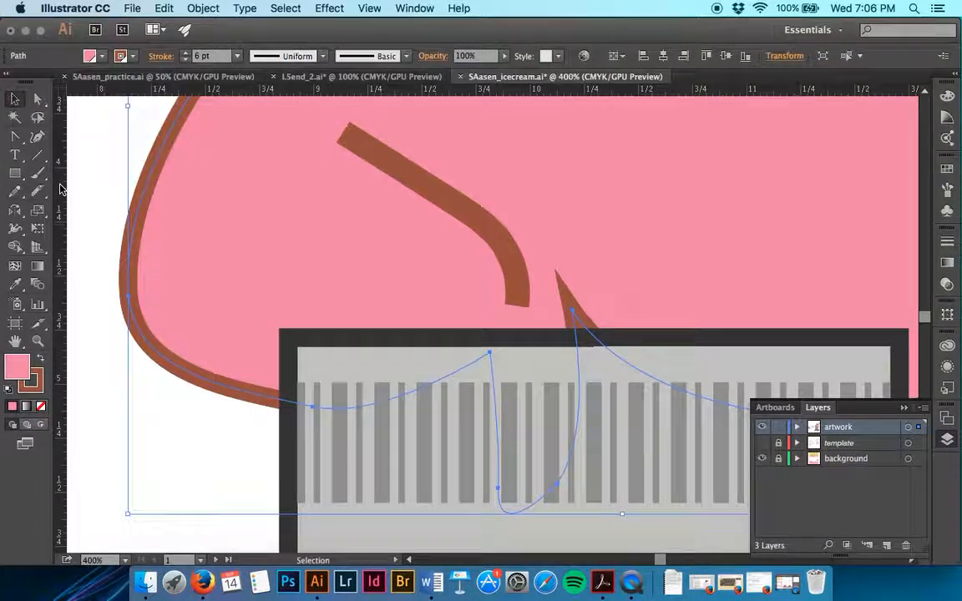
- Send the dish group to the back, behind the ice cream, and deselect it
{"action": "left_click", "coordinate": [440, 473]}
{"action": "scroll", "coordinate": [350, 455], "scroll_direction": "down", "scroll_amount": 4}
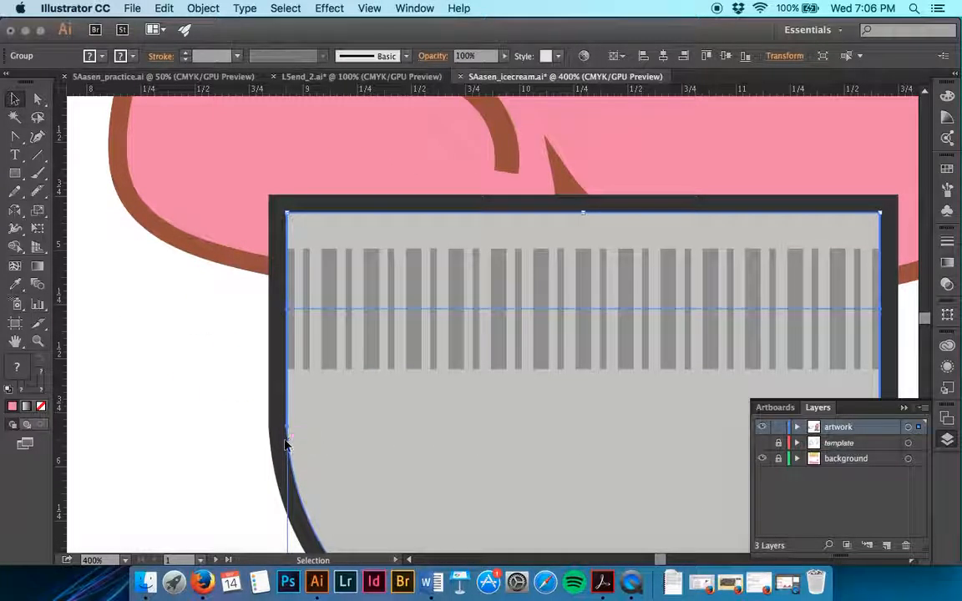
{"action": "left_click", "coordinate": [201, 8]}
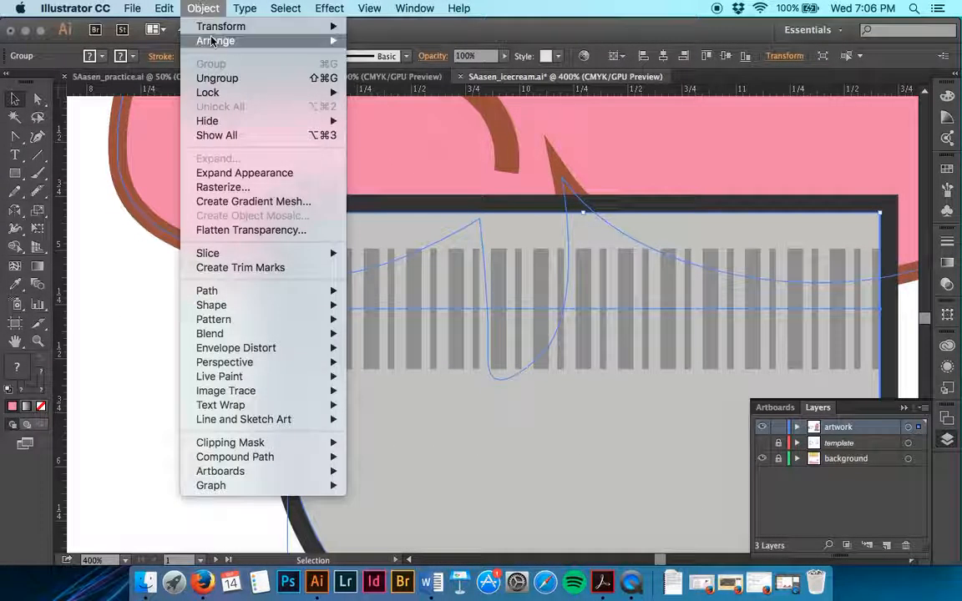
{"action": "mouse_move", "coordinate": [213, 40]}
{"action": "left_click", "coordinate": [412, 83]}
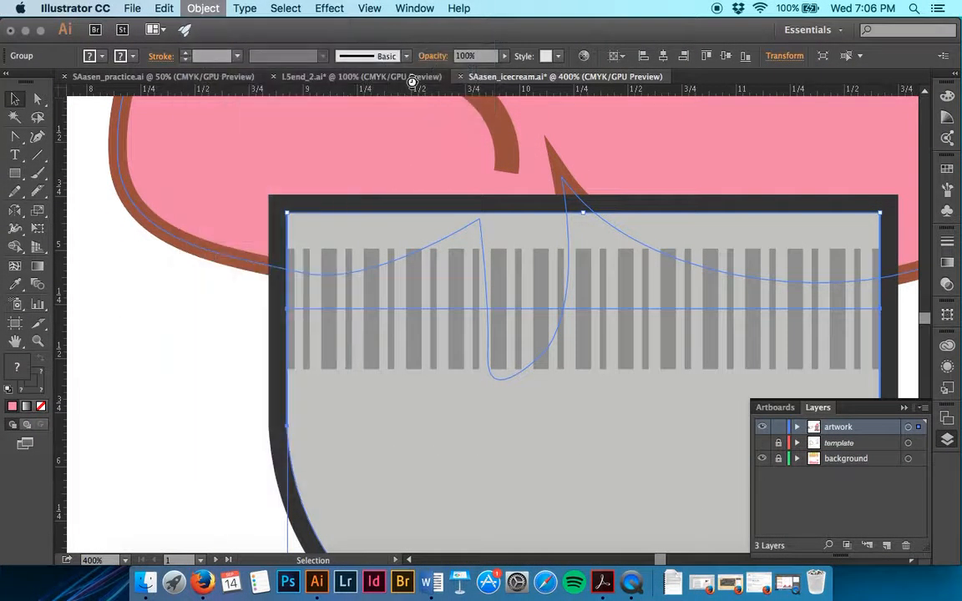
{"action": "left_click", "coordinate": [204, 368]}
{"action": "scroll", "coordinate": [204, 368], "scroll_direction": "up", "scroll_amount": 3}
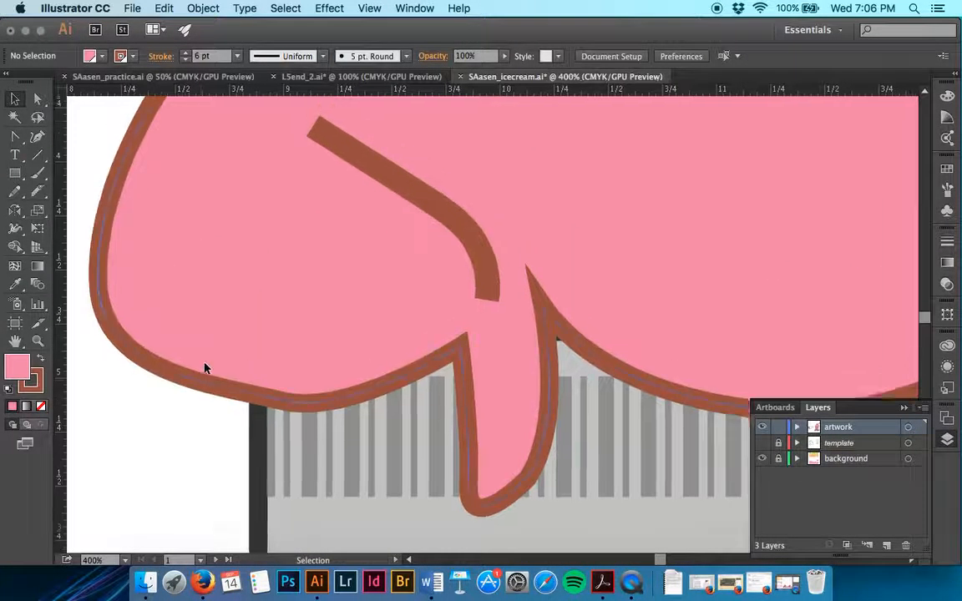
- Select the hidden spoon tip path within the artwork layer and bring it to the front
{"action": "scroll", "coordinate": [204, 367], "scroll_direction": "up", "scroll_amount": 10}
{"action": "scroll", "coordinate": [247, 347], "scroll_direction": "right", "scroll_amount": 5}
{"action": "scroll", "coordinate": [590, 277], "scroll_direction": "down", "scroll_amount": 5}
{"action": "scroll", "coordinate": [590, 278], "scroll_direction": "left", "scroll_amount": 3}
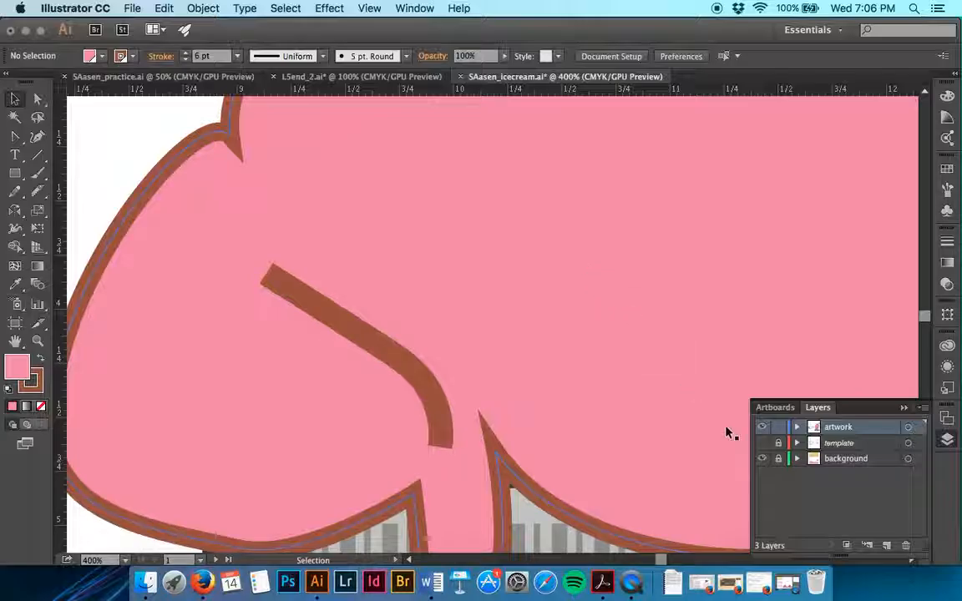
{"action": "left_click", "coordinate": [795, 427]}
{"action": "scroll", "coordinate": [796, 486], "scroll_direction": "down", "scroll_amount": 5}
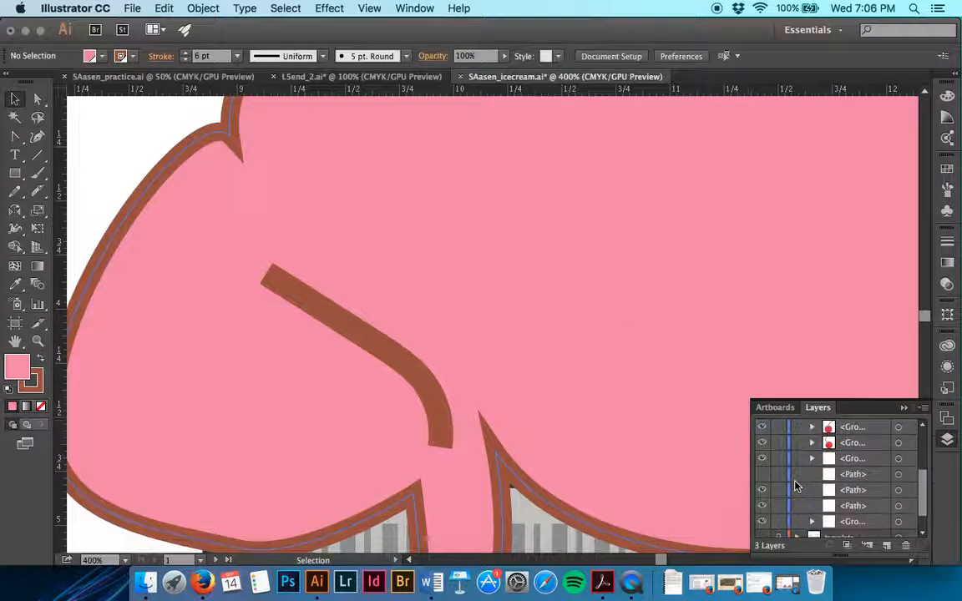
{"action": "left_click", "coordinate": [875, 493]}
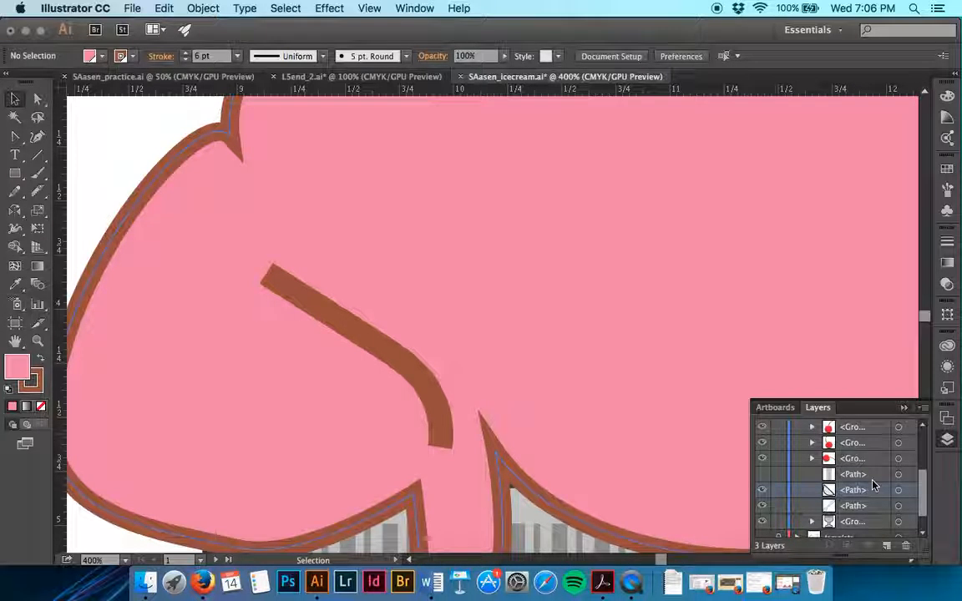
{"action": "left_click", "coordinate": [199, 6]}
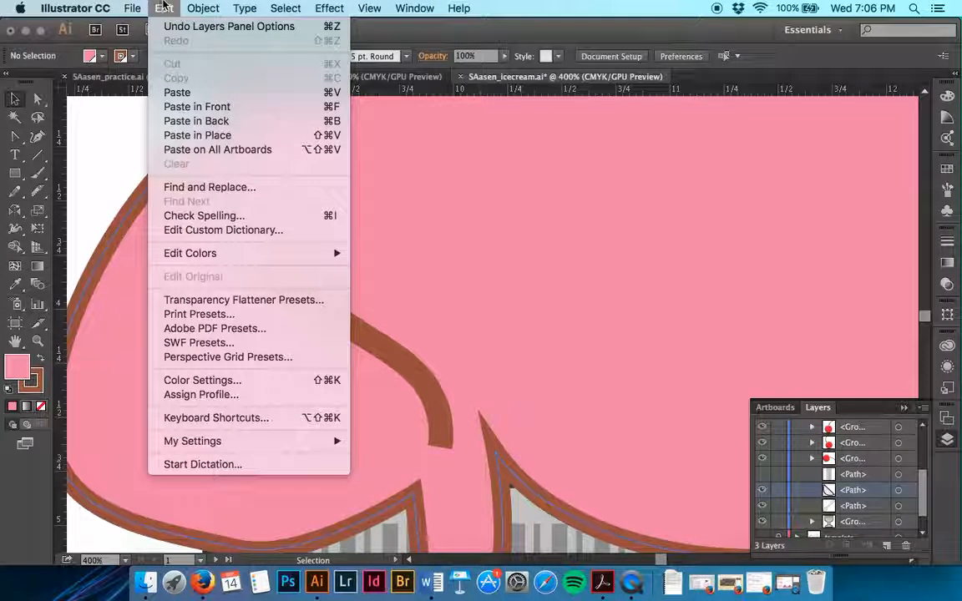
{"action": "left_click", "coordinate": [203, 6]}
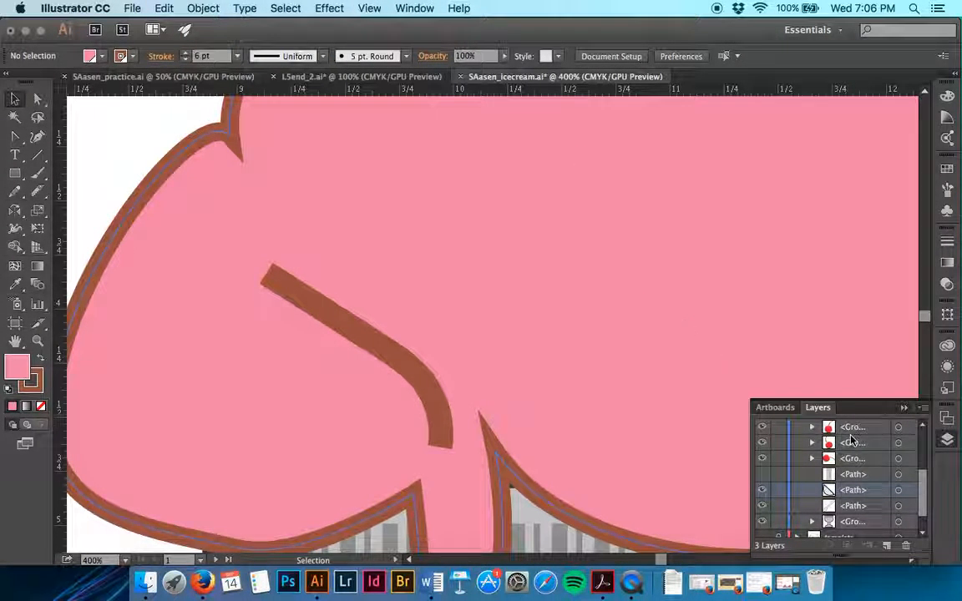
{"action": "left_click", "coordinate": [910, 490]}
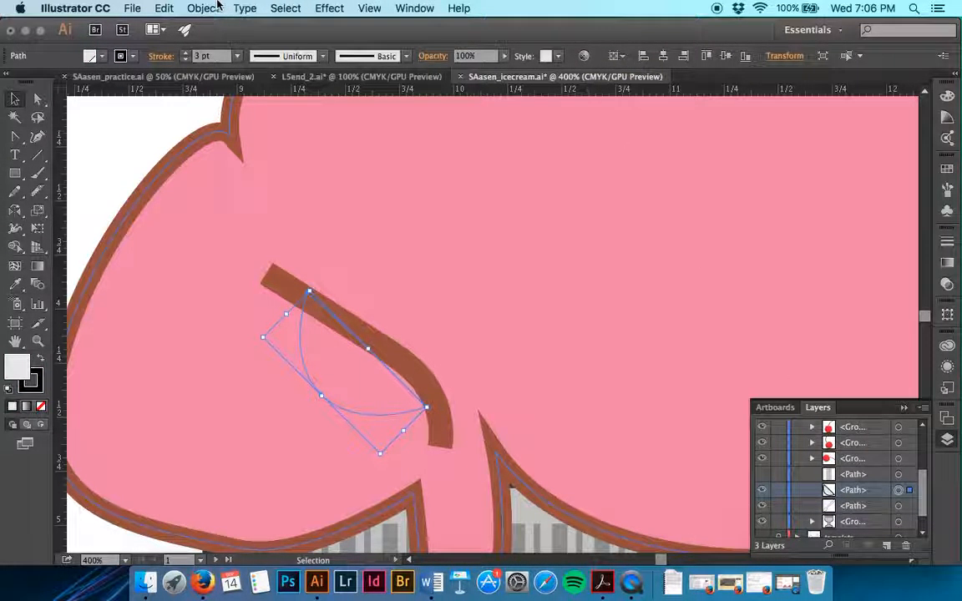
{"action": "left_click", "coordinate": [214, 7]}
{"action": "mouse_move", "coordinate": [209, 41]}
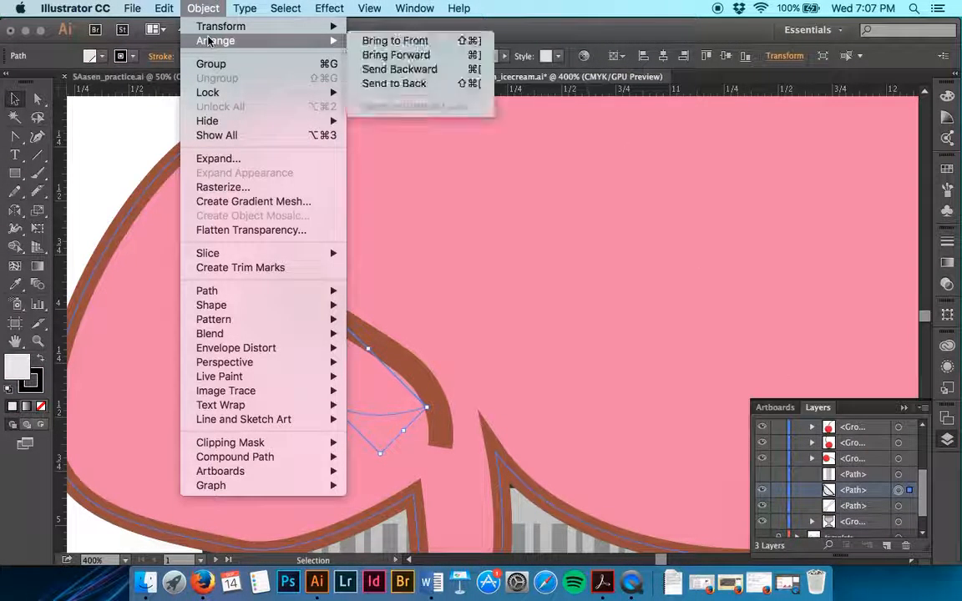
{"action": "left_click", "coordinate": [402, 42]}
- Reorder the artwork layer so the spoon tip path sits directly beneath the brown curved line
{"action": "scroll", "coordinate": [508, 290], "scroll_direction": "up", "scroll_amount": 5}
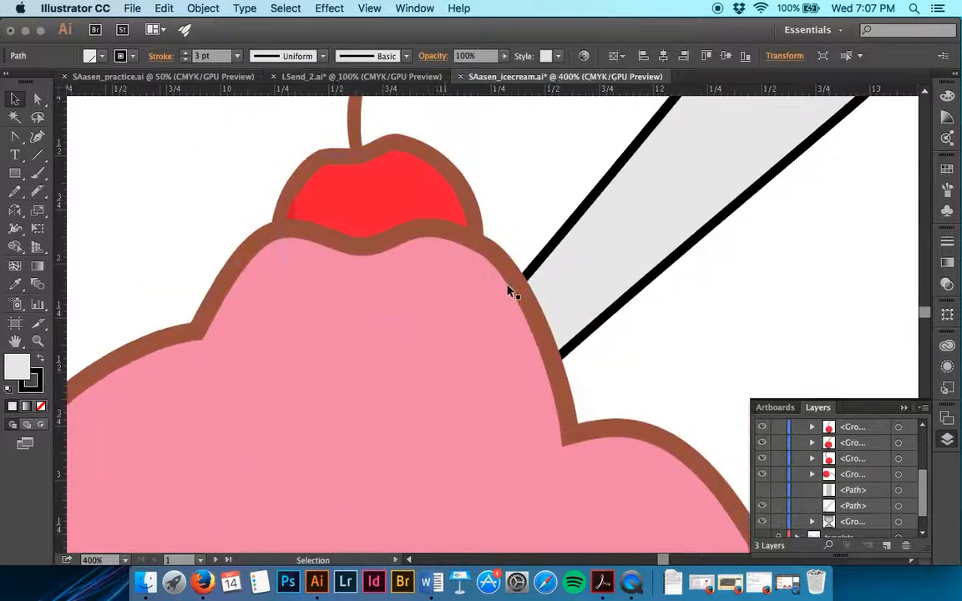
{"action": "scroll", "coordinate": [508, 289], "scroll_direction": "down", "scroll_amount": 10}
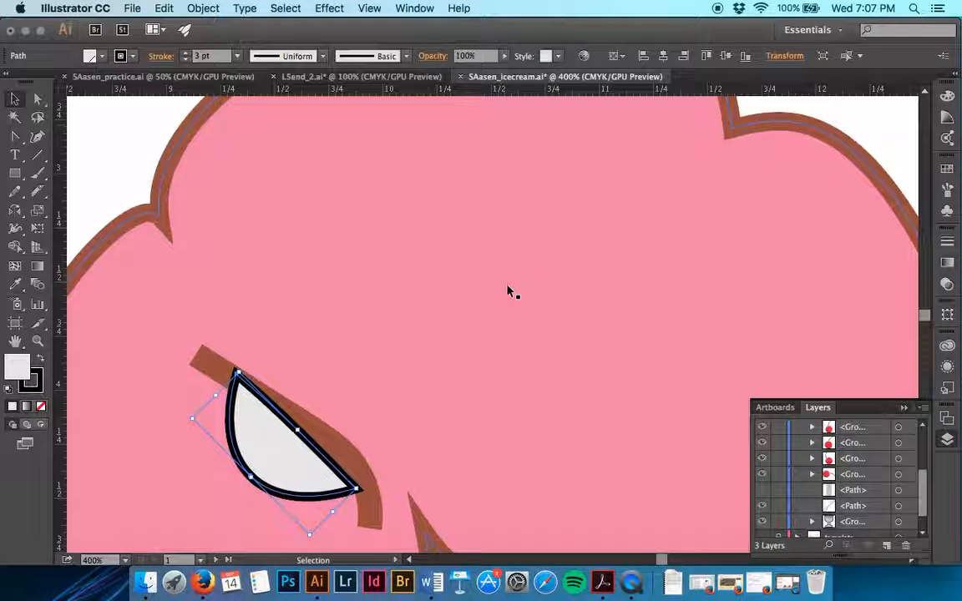
{"action": "left_click", "coordinate": [508, 290]}
{"action": "scroll", "coordinate": [851, 451], "scroll_direction": "up", "scroll_amount": 3}
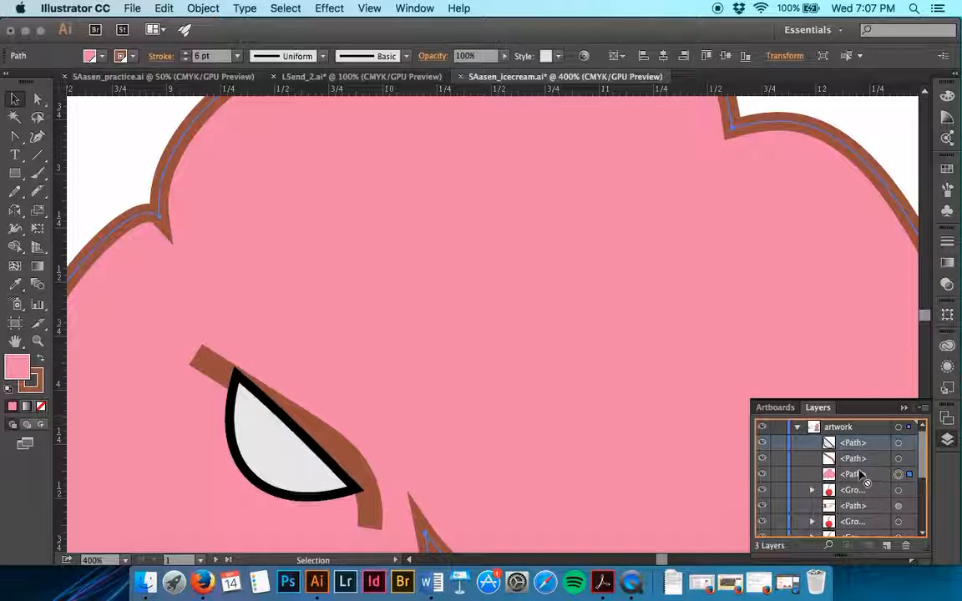
{"action": "left_click_drag", "start_coordinate": [855, 461], "coordinate": [858, 469]}
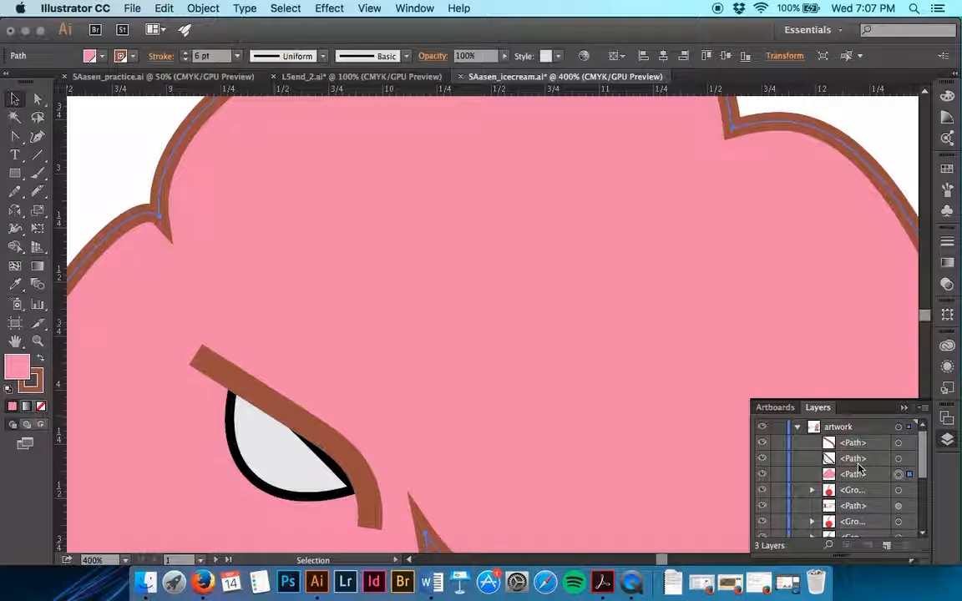
- Isolate the brown curved line over the spoon tip and move it slightly up and to the left
{"action": "left_click", "coordinate": [333, 442]}
{"action": "double_click", "coordinate": [333, 442]}
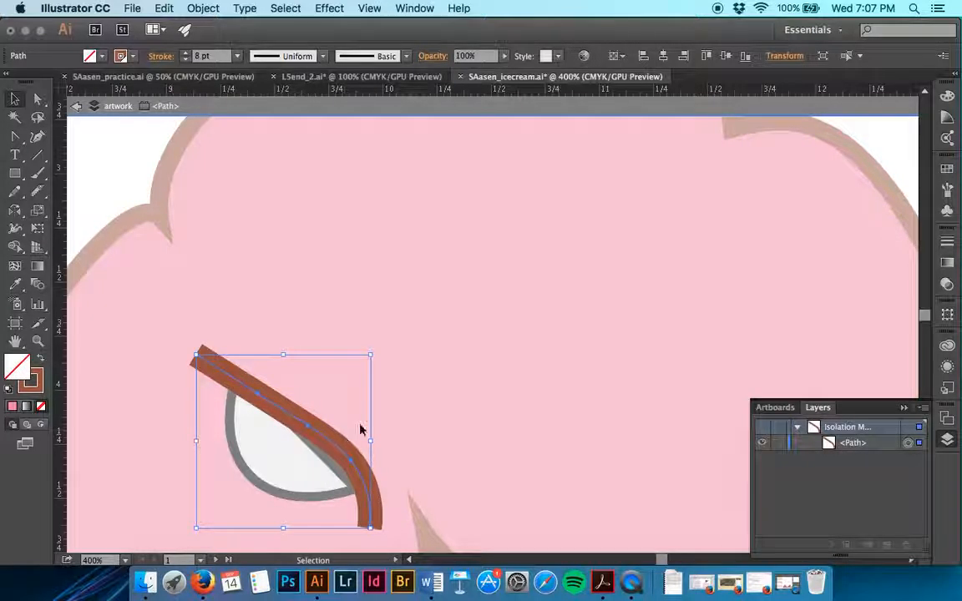
{"action": "left_click", "coordinate": [348, 428]}
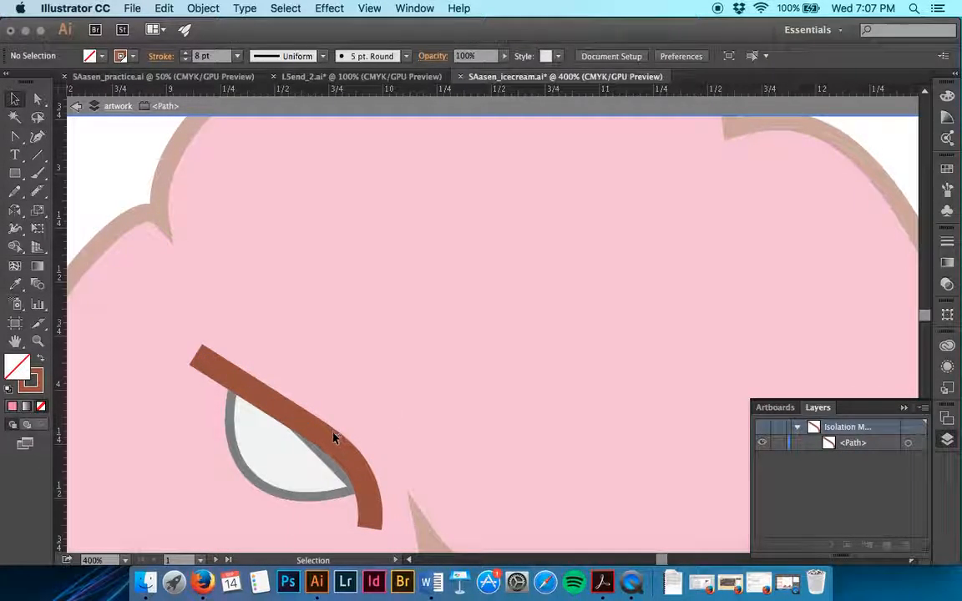
{"action": "mouse_move", "coordinate": [328, 440]}
{"action": "left_mouse_down"}
{"action": "mouse_move", "coordinate": [331, 424]}
{"action": "mouse_move", "coordinate": [327, 435]}
{"action": "mouse_move", "coordinate": [322, 421]}
{"action": "mouse_move", "coordinate": [310, 432]}
{"action": "left_mouse_up"}
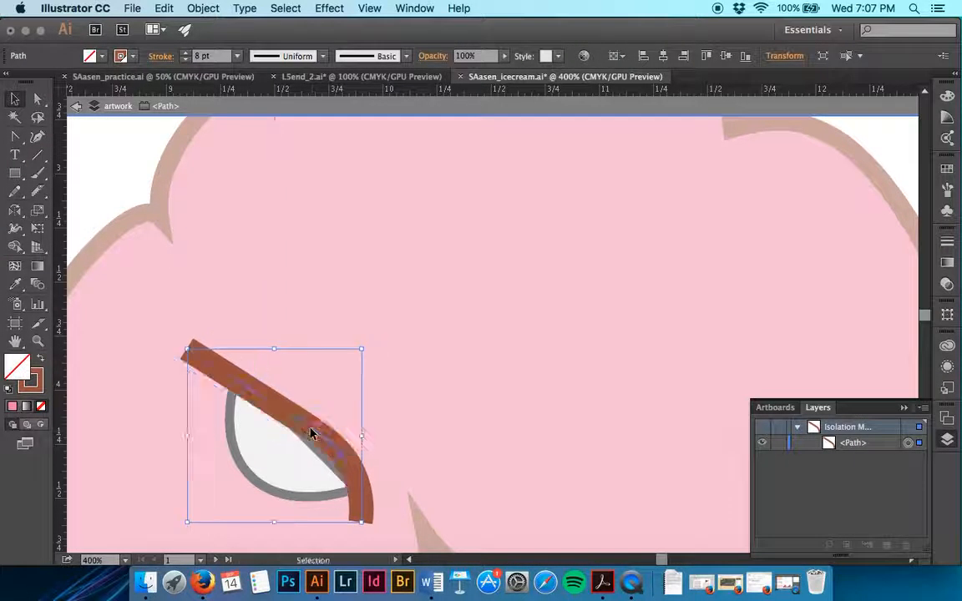
- Reshape the brown line by moving its anchor points to follow the spoon tip's upper edge, and exit isolation mode
{"action": "left_click", "coordinate": [37, 98]}
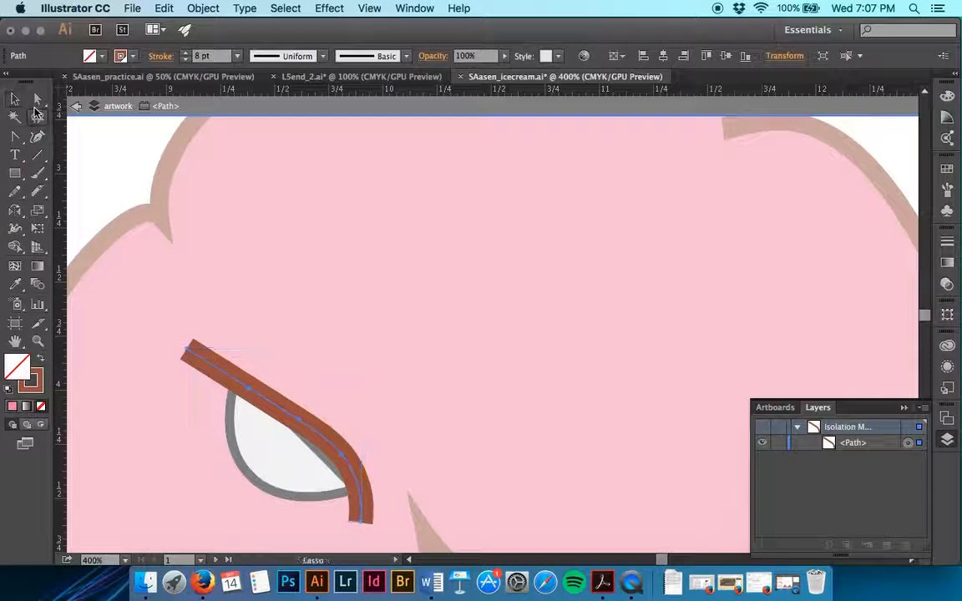
{"action": "left_click_drag", "start_coordinate": [206, 363], "coordinate": [210, 352]}
{"action": "mouse_move", "coordinate": [361, 515]}
{"action": "left_mouse_down"}
{"action": "mouse_move", "coordinate": [386, 519]}
{"action": "mouse_move", "coordinate": [376, 524]}
{"action": "left_mouse_up"}
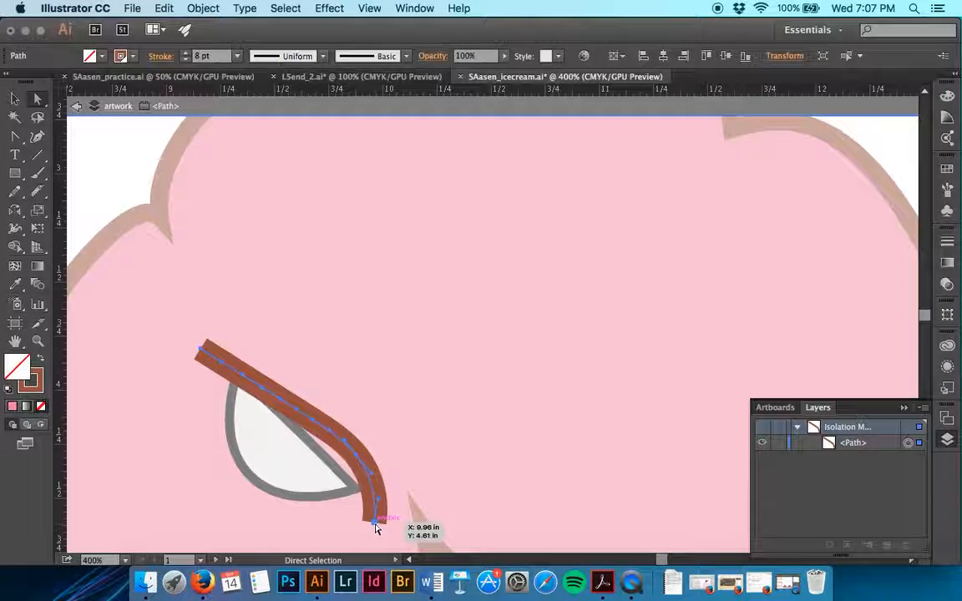
{"action": "left_click", "coordinate": [376, 524]}
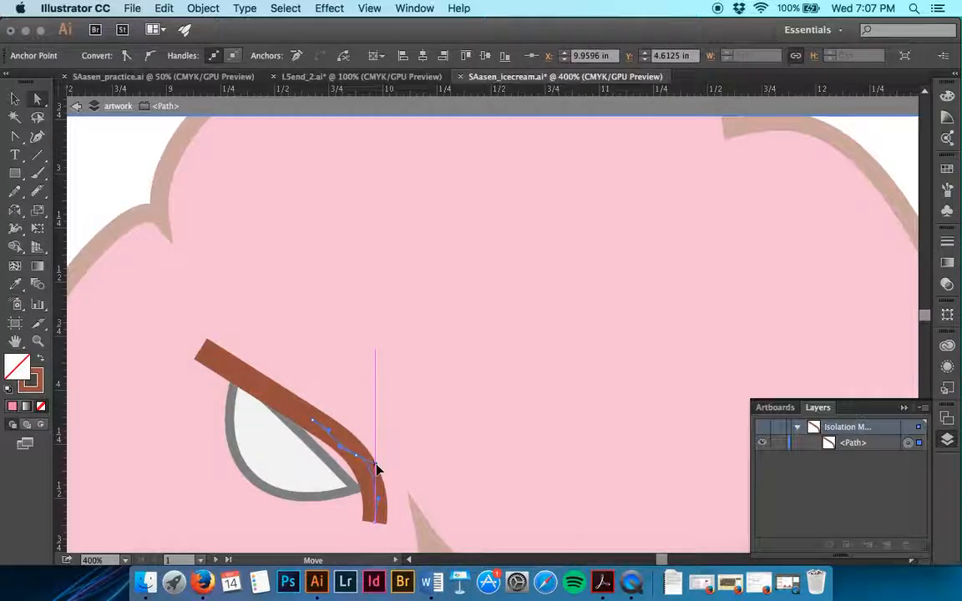
{"action": "left_click_drag", "start_coordinate": [362, 461], "coordinate": [305, 428]}
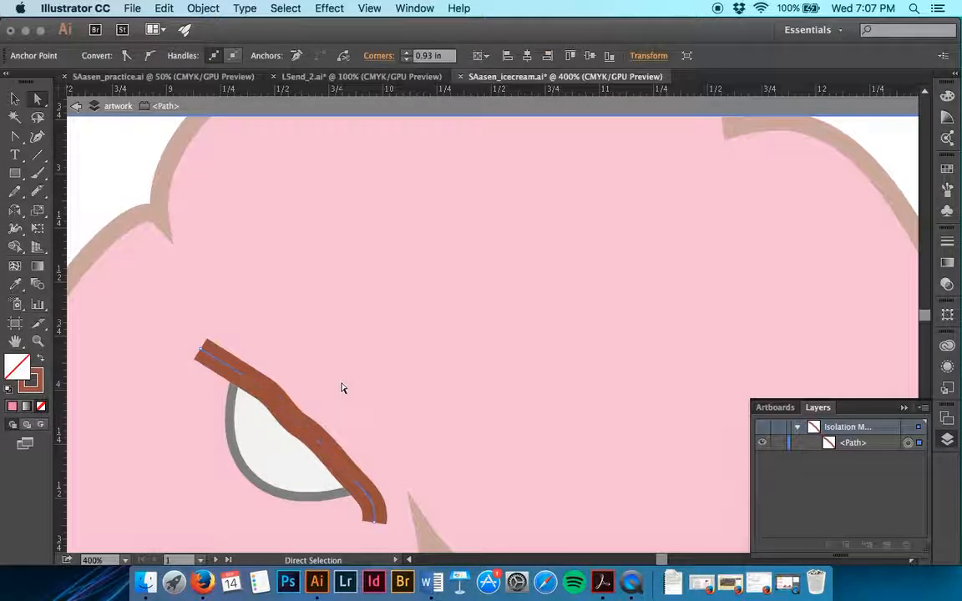
{"action": "left_click", "coordinate": [185, 204]}
{"action": "double_click", "coordinate": [145, 204]}
{"action": "scroll", "coordinate": [145, 204], "scroll_direction": "down", "scroll_amount": 8}
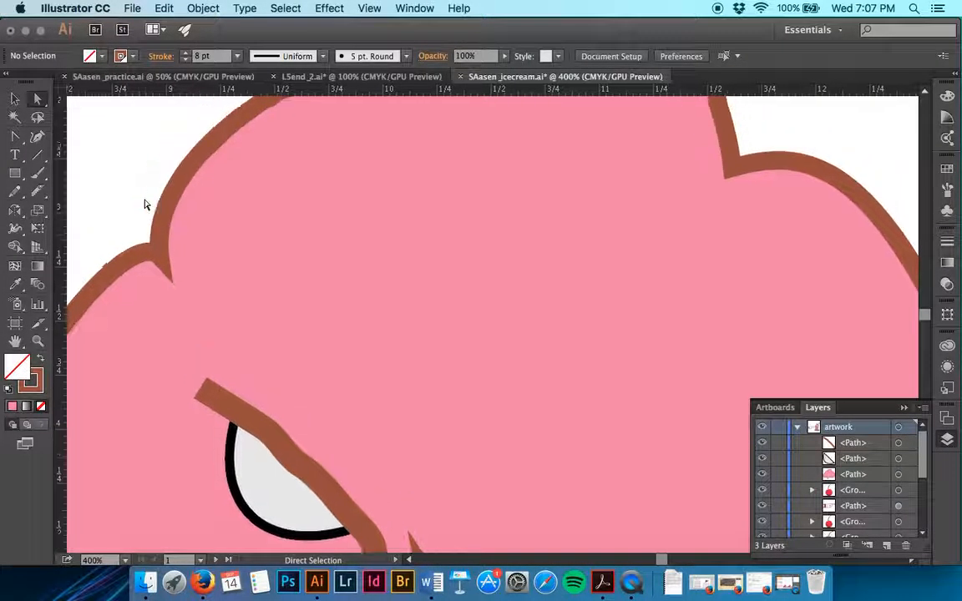
- Draw a closed teardrop on the dish below the ice cream drip with the Pencil tool, using a 6 pt brown stroke and a pink fill
{"action": "scroll", "coordinate": [408, 458], "scroll_direction": "down", "scroll_amount": 4}
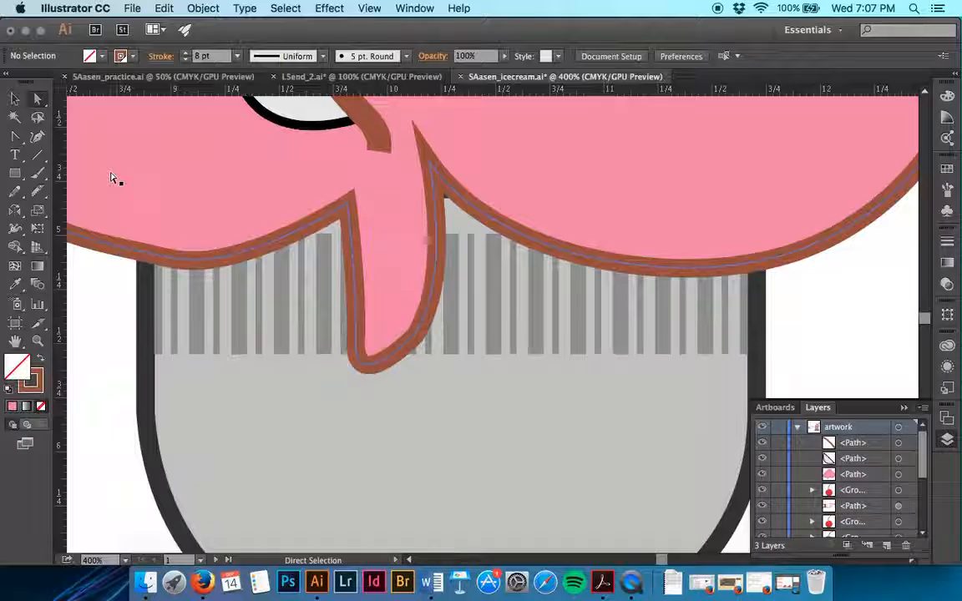
{"action": "key", "text": "n"}
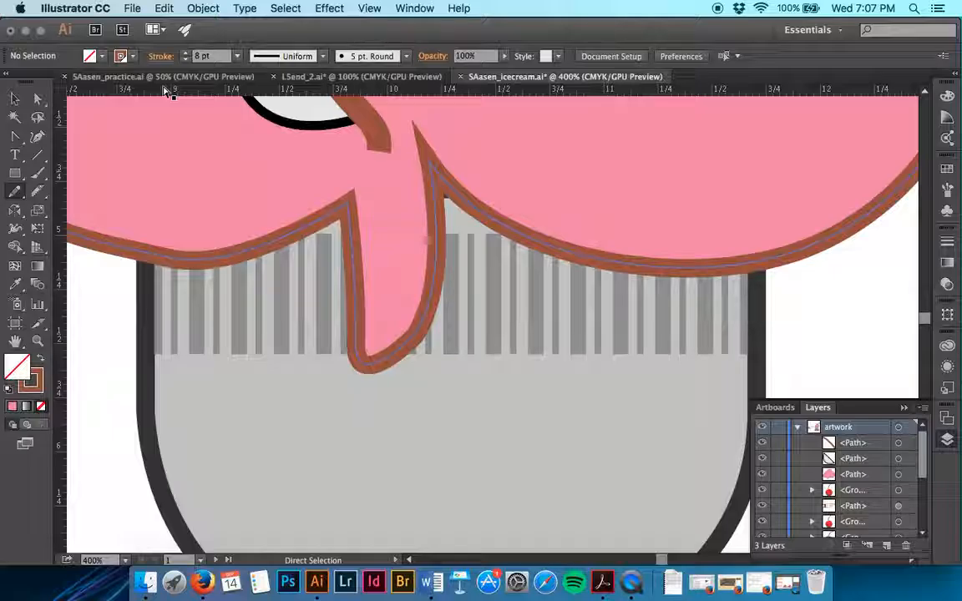
{"action": "scroll", "coordinate": [169, 234], "scroll_direction": "down", "scroll_amount": 5}
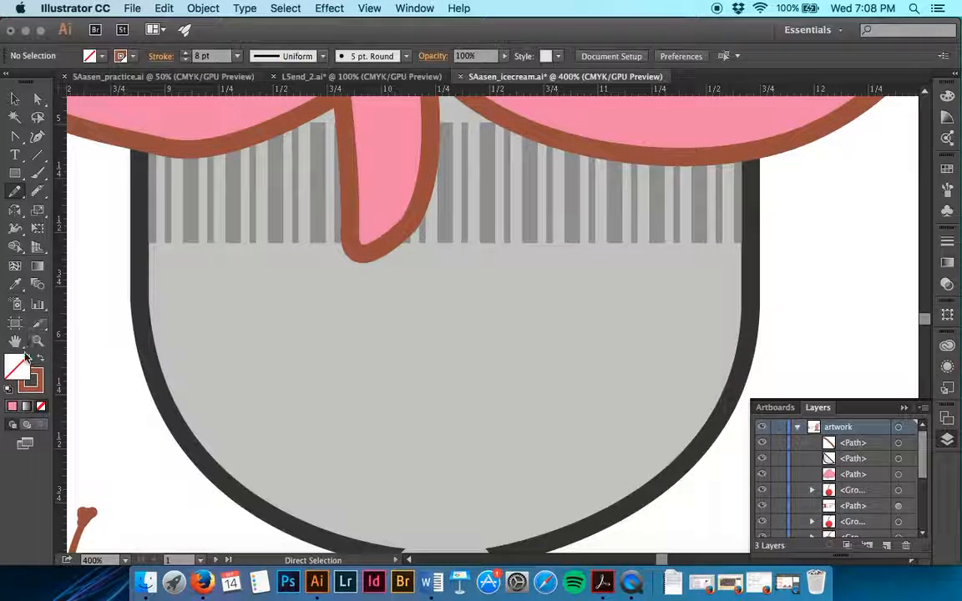
{"action": "double_click", "coordinate": [17, 366]}
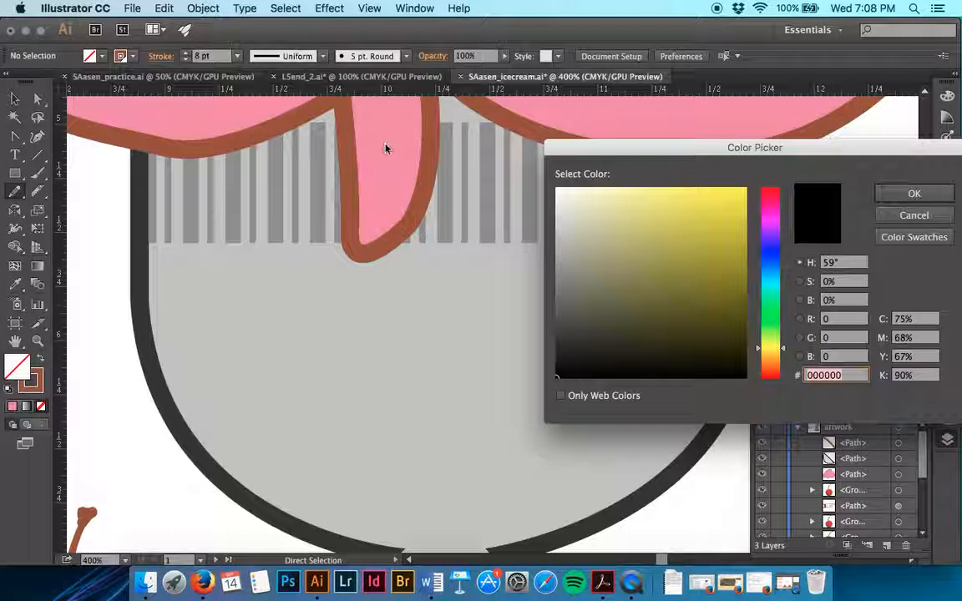
{"action": "left_click", "coordinate": [913, 215]}
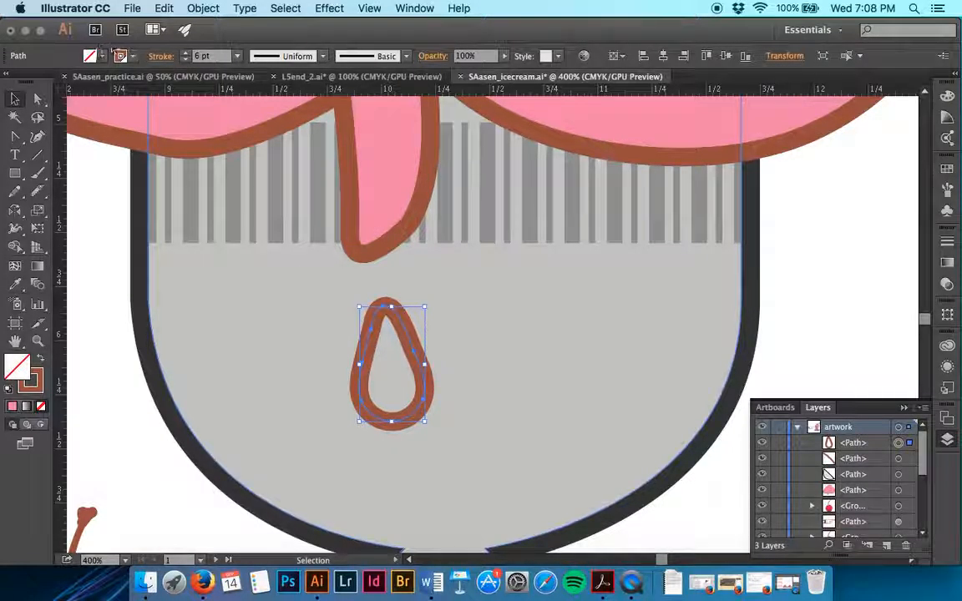
{"action": "left_click", "coordinate": [99, 56]}
{"action": "left_click", "coordinate": [97, 81]}
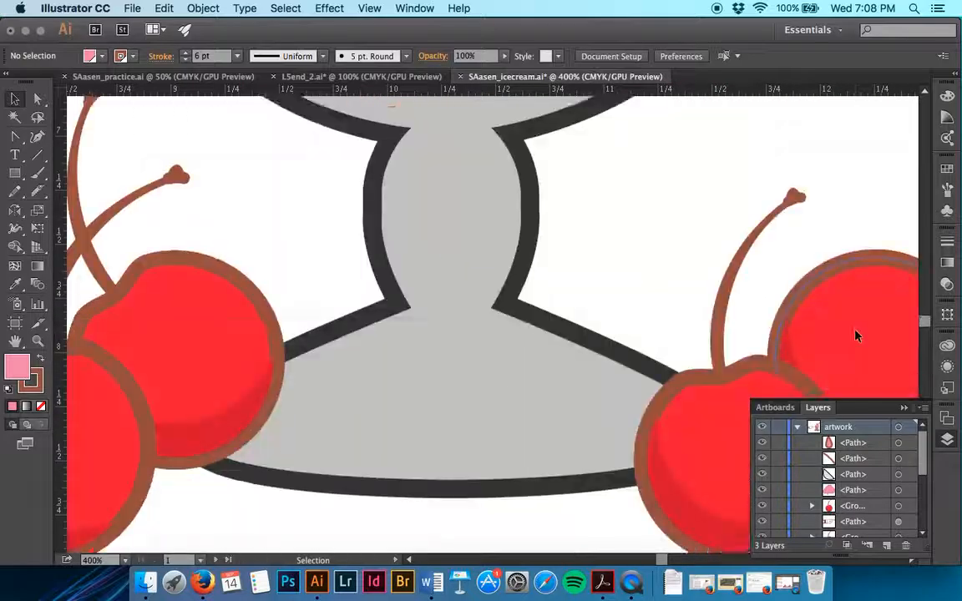
- Examine the whole sundae at 100% and compare its spoon tip area with the finished L5end_2.ai document
{"action": "scroll", "coordinate": [854, 335], "scroll_direction": "down", "scroll_amount": 3}
{"action": "key", "text": "super+minus"}
{"action": "key", "text": "super+minus"}
{"action": "key", "text": "super+minus"}
{"action": "key", "text": "super+minus"}
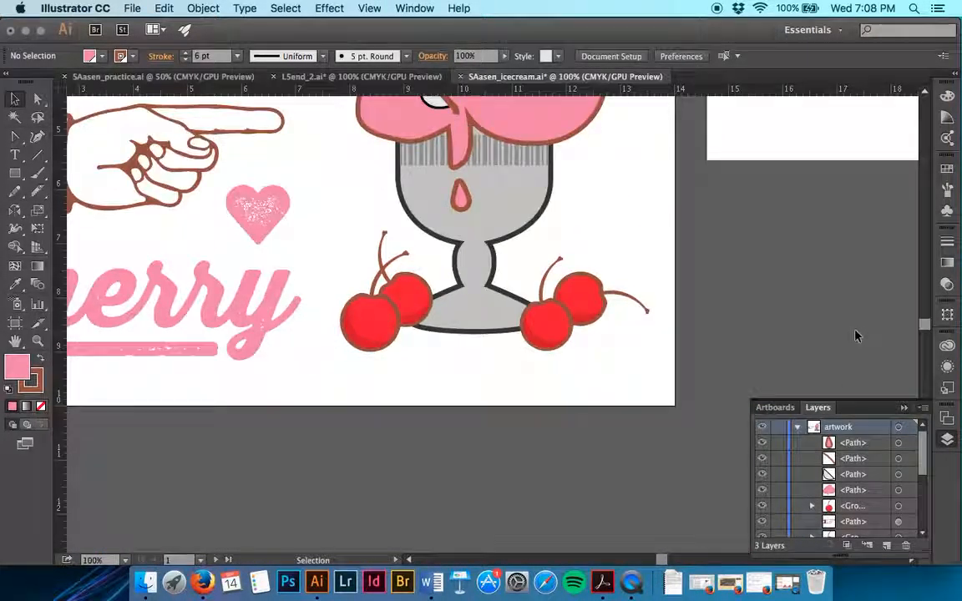
{"action": "scroll", "coordinate": [853, 335], "scroll_direction": "up", "scroll_amount": 3}
{"action": "scroll", "coordinate": [854, 334], "scroll_direction": "left", "scroll_amount": 1}
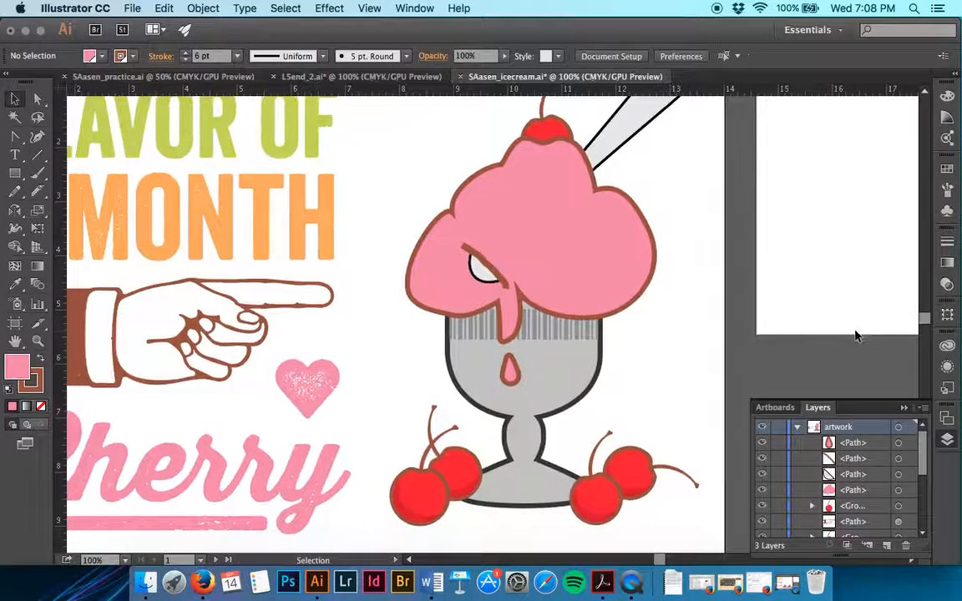
{"action": "key", "text": "ctrl+shift+Tab"}
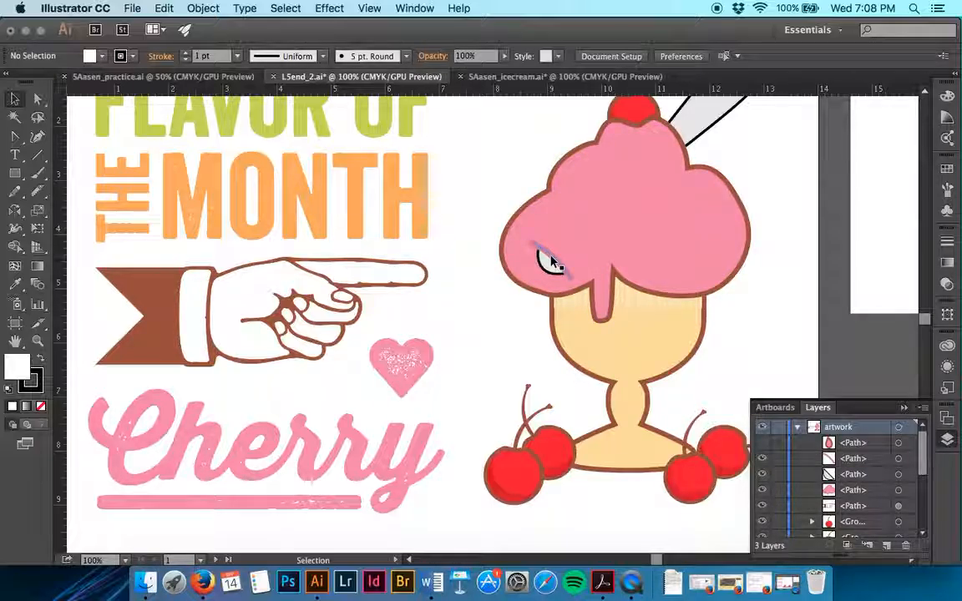
{"action": "key", "text": "ctrl+Tab"}
- Change the stroke of the brown line over the spoon tip to the ice cream's pink and deselect it
{"action": "left_click", "coordinate": [485, 264]}
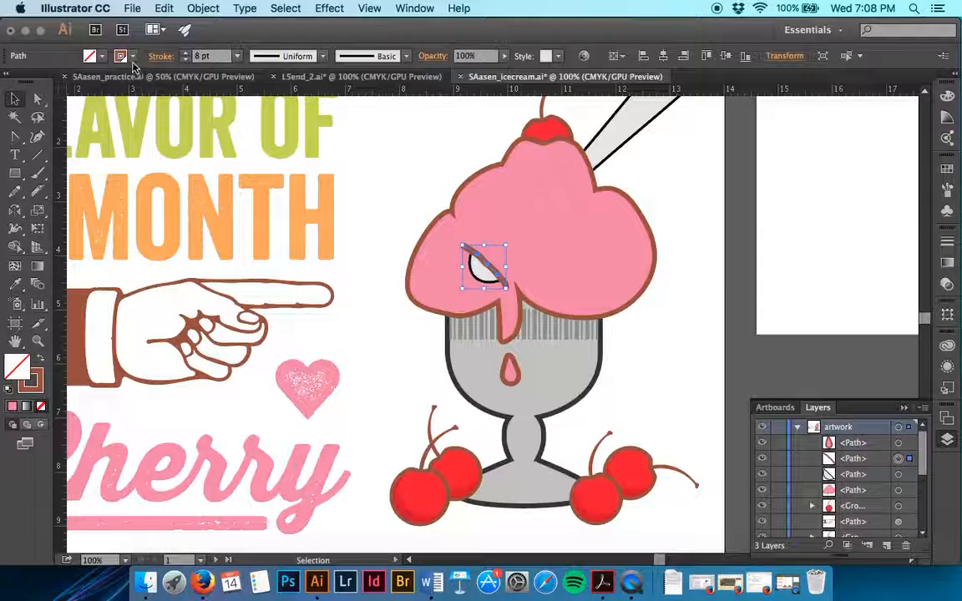
{"action": "left_click", "coordinate": [132, 56]}
{"action": "left_click", "coordinate": [114, 84]}
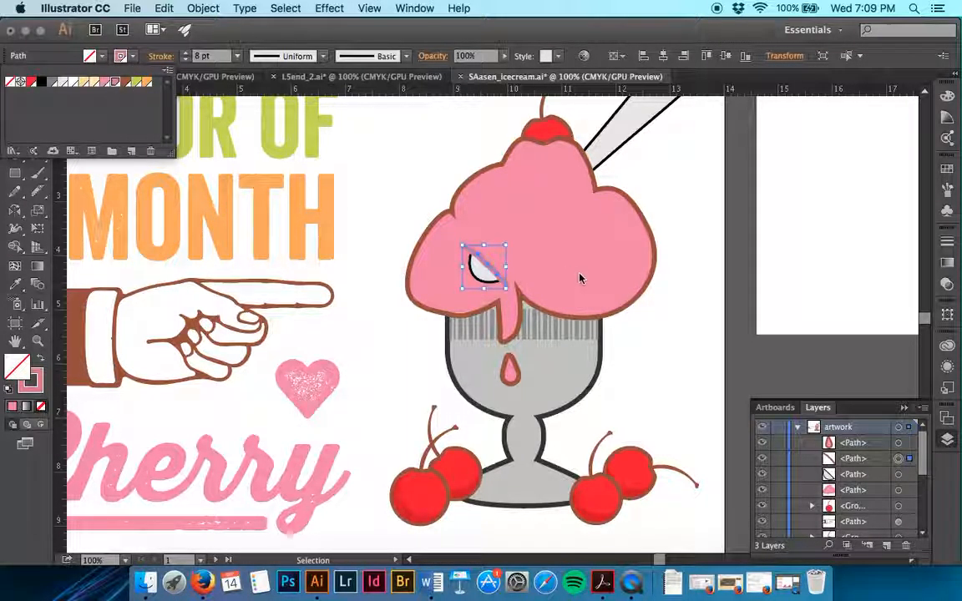
{"action": "left_click", "coordinate": [683, 320]}
{"action": "key", "text": "ctrl+minus"}
{"action": "key", "text": "ctrl+minus"}
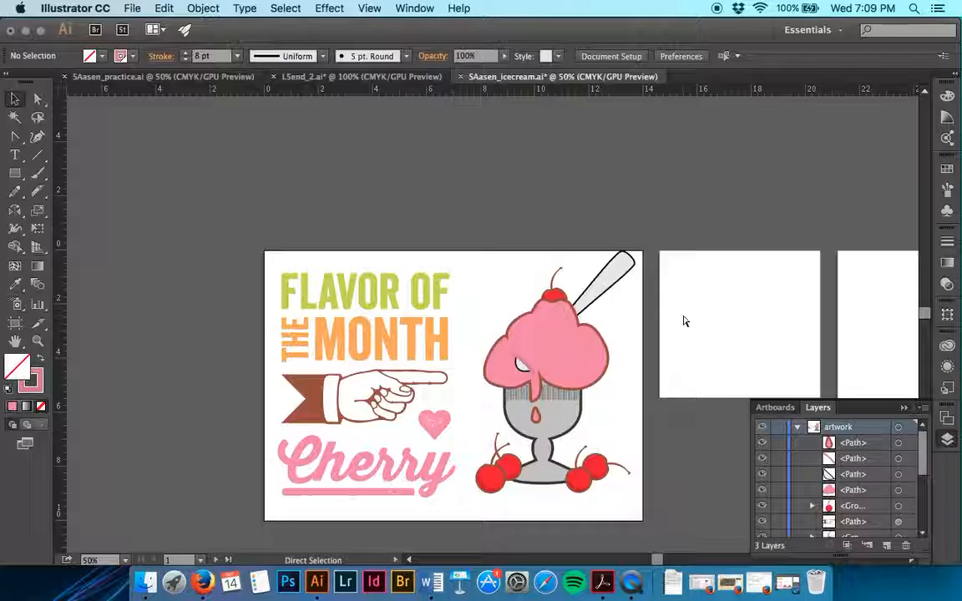
- Save the document and export artboard 1 as a JPEG in the Lesson05 folder
{"action": "scroll", "coordinate": [683, 320], "scroll_direction": "right", "scroll_amount": 10}
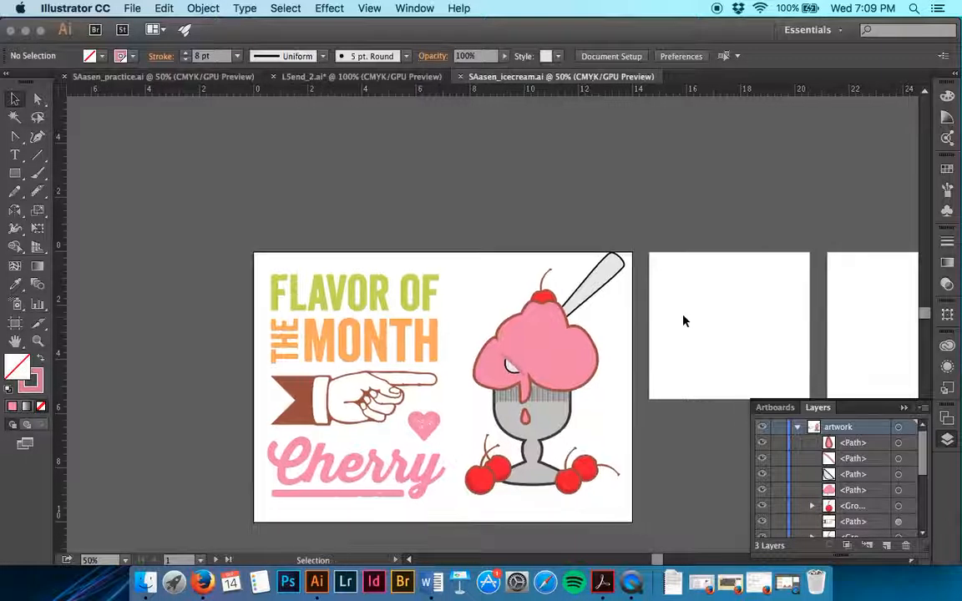
{"action": "scroll", "coordinate": [561, 296], "scroll_direction": "right", "scroll_amount": 2}
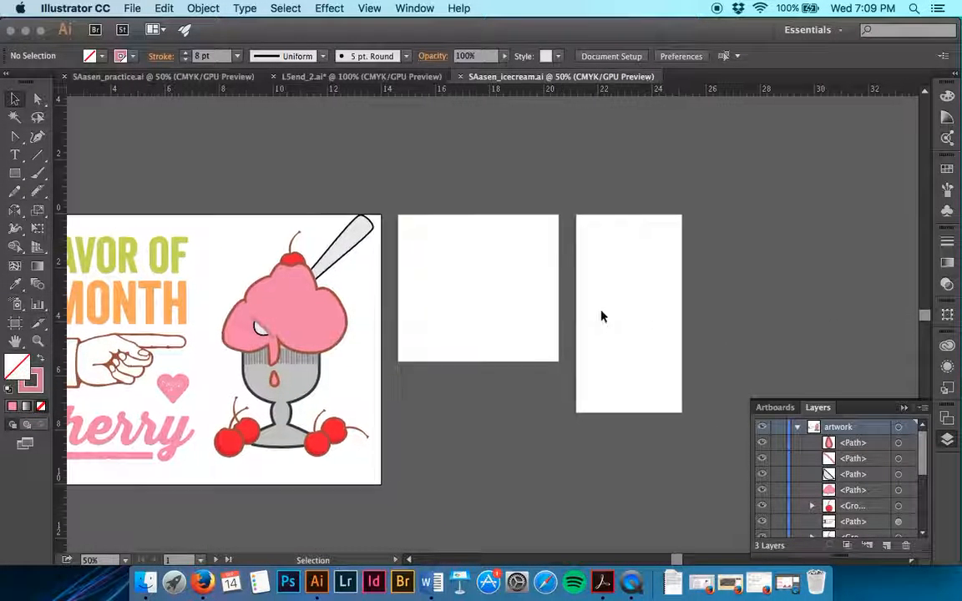
{"action": "scroll", "coordinate": [601, 316], "scroll_direction": "left", "scroll_amount": 4}
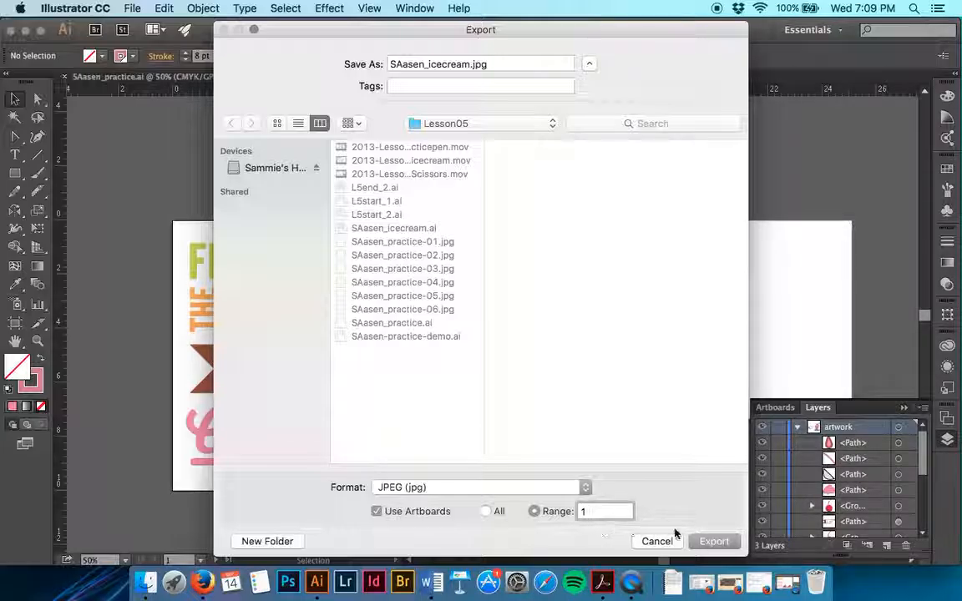
{"action": "left_click", "coordinate": [711, 541]}
{"action": "left_click", "coordinate": [630, 427]}
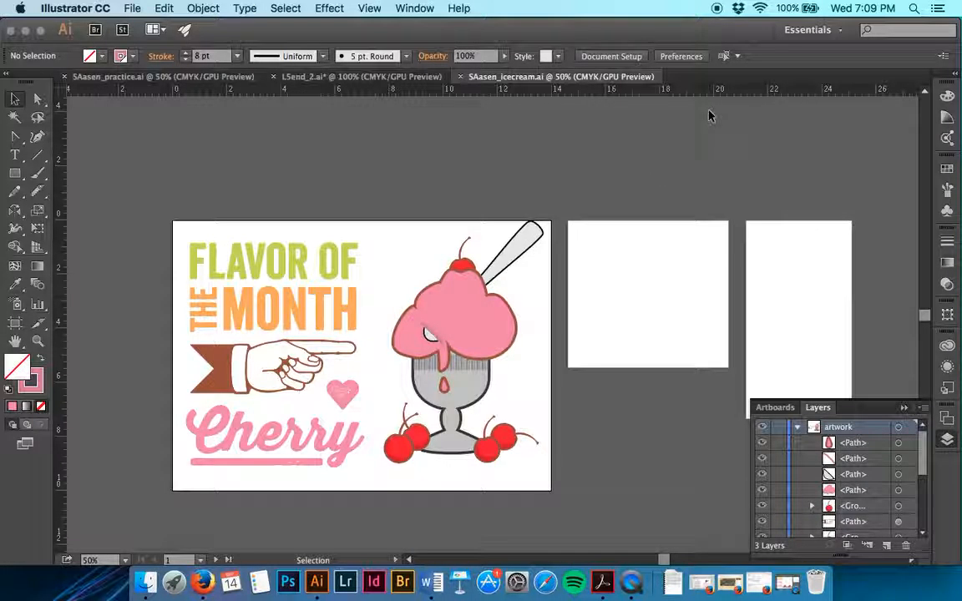